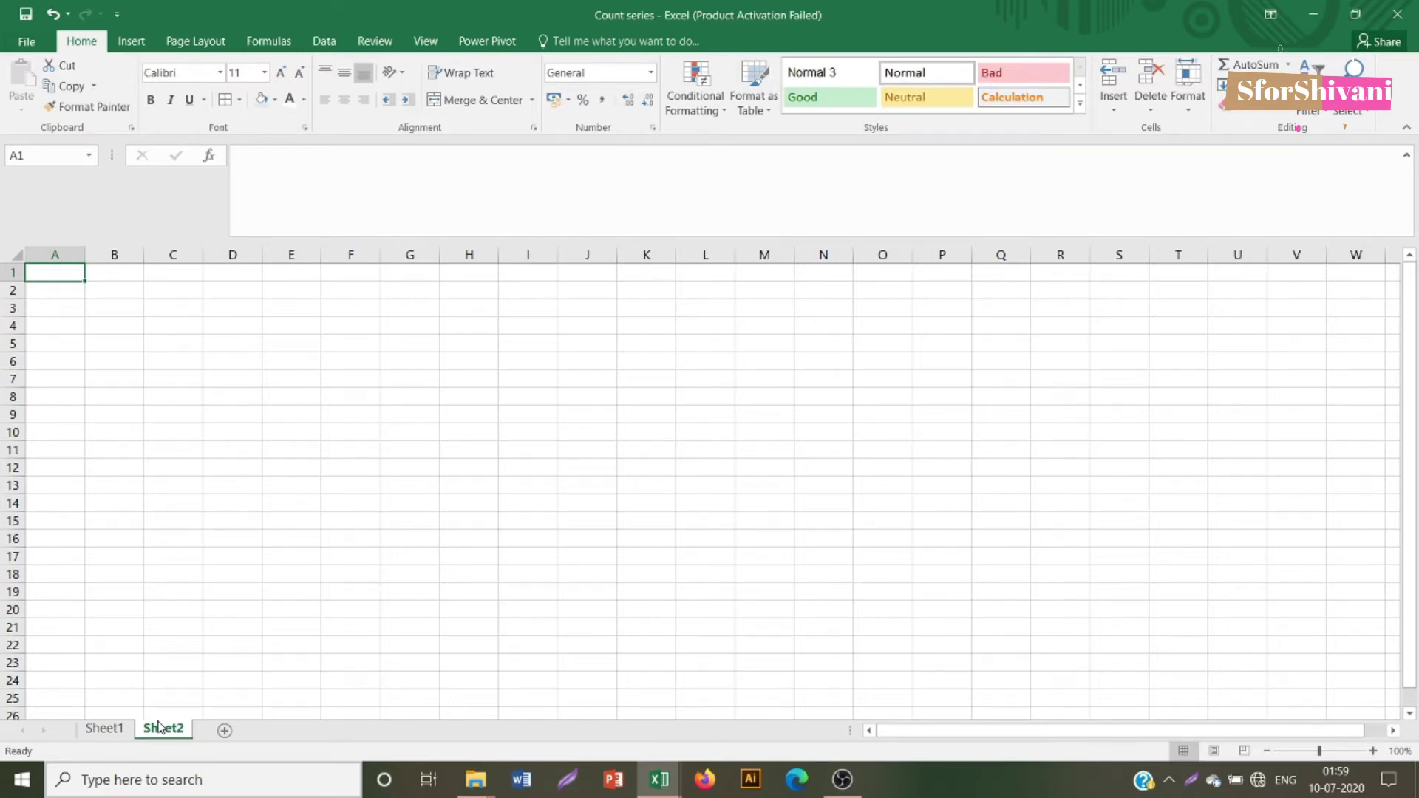
Step: Open Sheet1 and examine the employee table's columns from Dept and Region through Incentive and Days in employment
{"action": "left_click", "coordinate": [104, 728]}
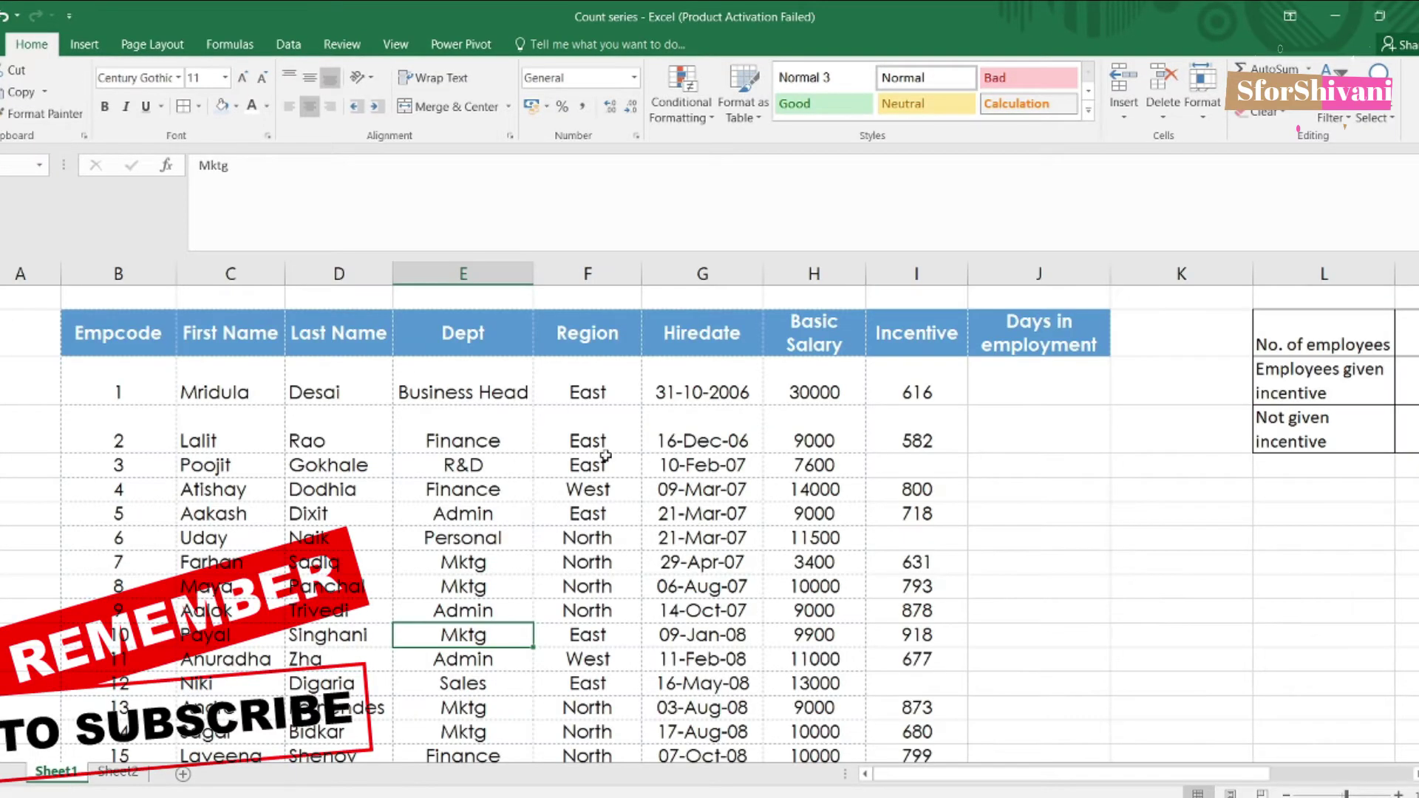
{"action": "left_click", "coordinate": [599, 399]}
{"action": "left_click", "coordinate": [1114, 331]}
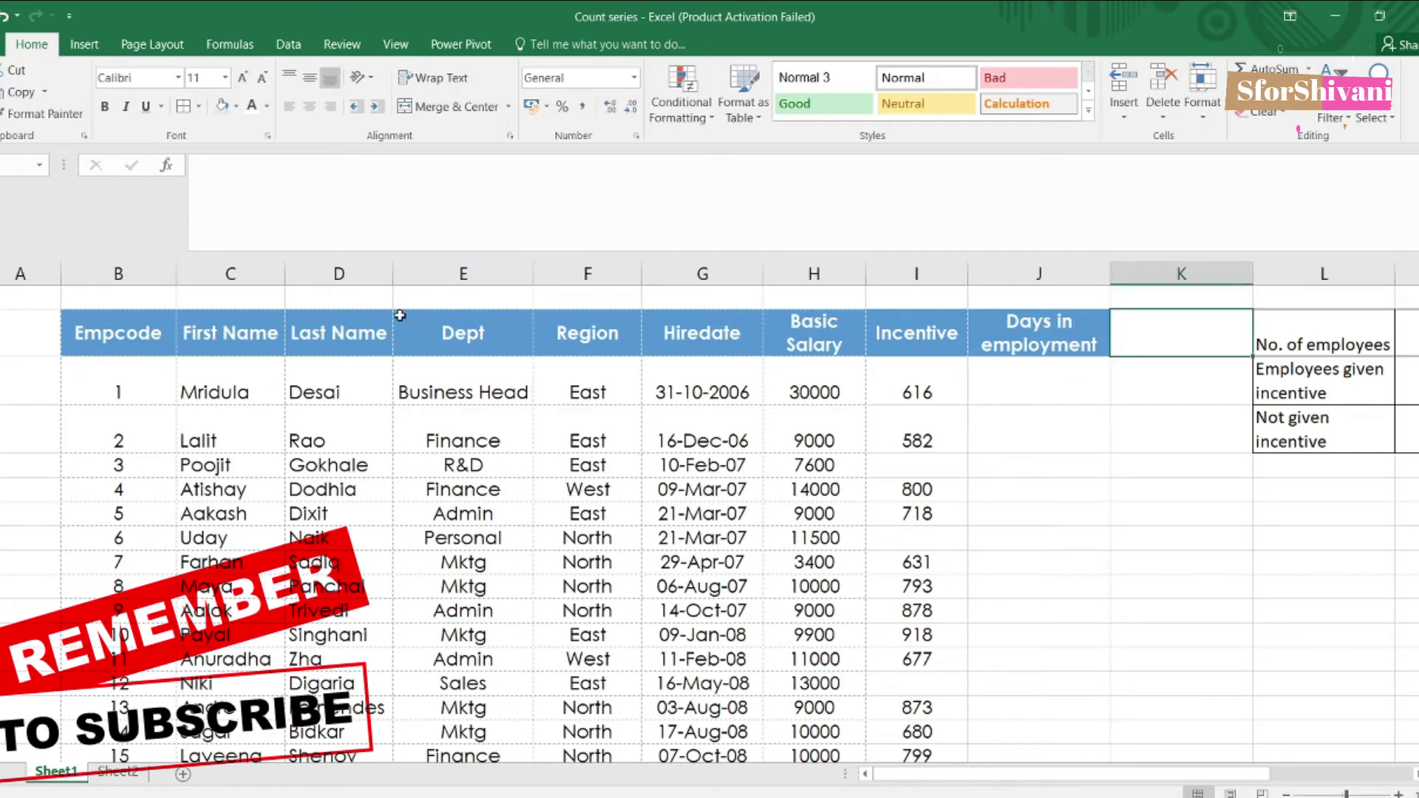
{"action": "left_click", "coordinate": [456, 334]}
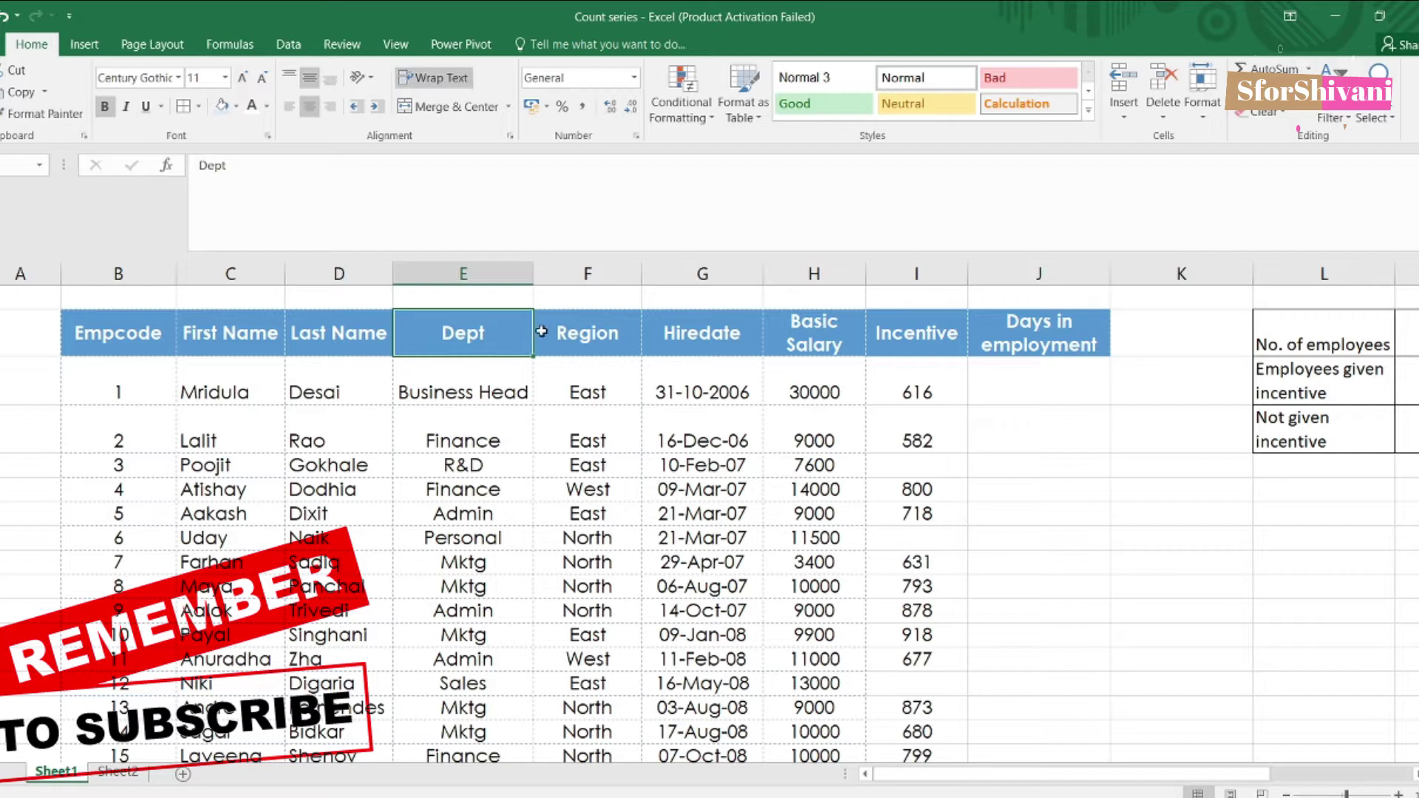
{"action": "left_click", "coordinate": [583, 333]}
{"action": "scroll", "coordinate": [612, 639], "scroll_direction": "down", "scroll_amount": 3}
{"action": "scroll", "coordinate": [612, 639], "scroll_direction": "up", "scroll_amount": 3}
{"action": "left_click", "coordinate": [724, 342]}
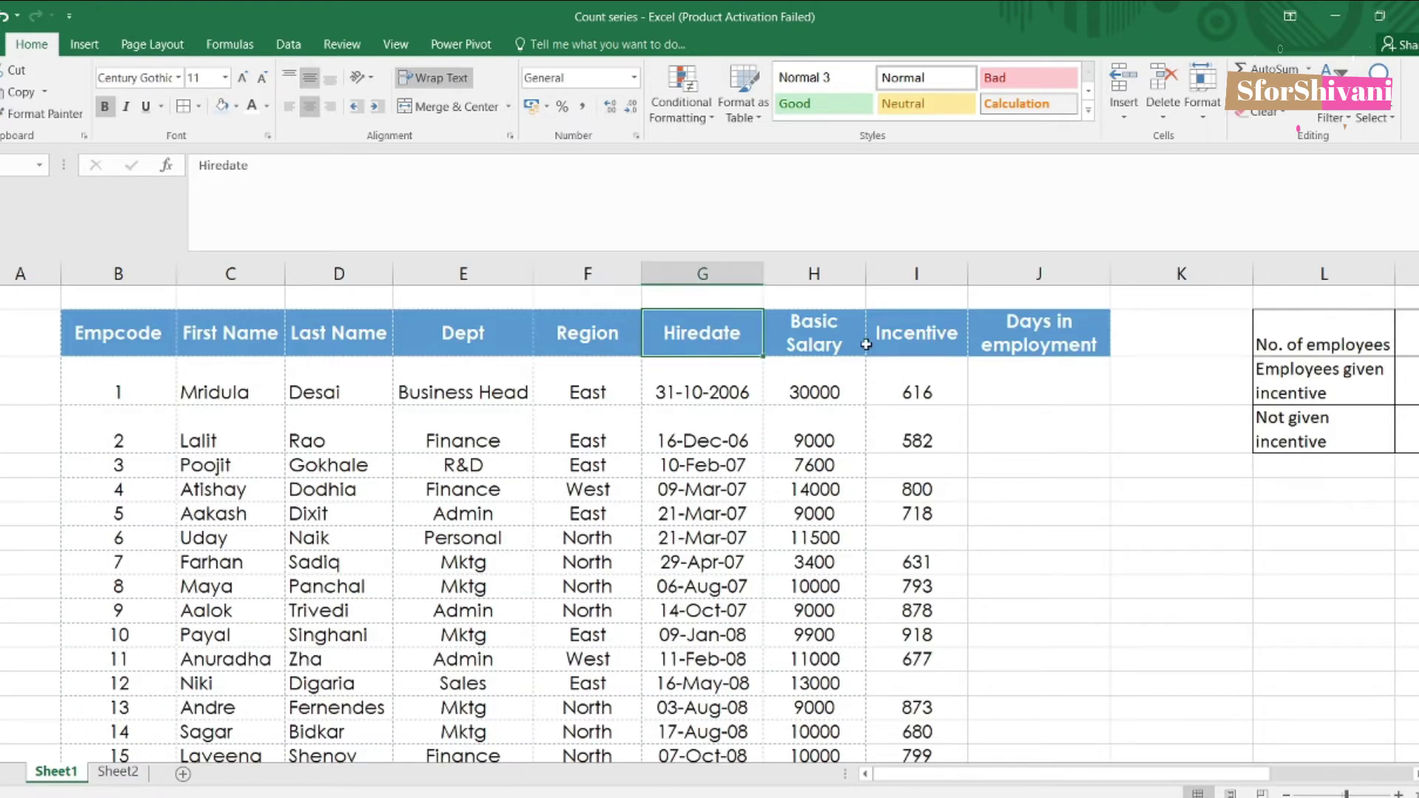
{"action": "left_click", "coordinate": [799, 345]}
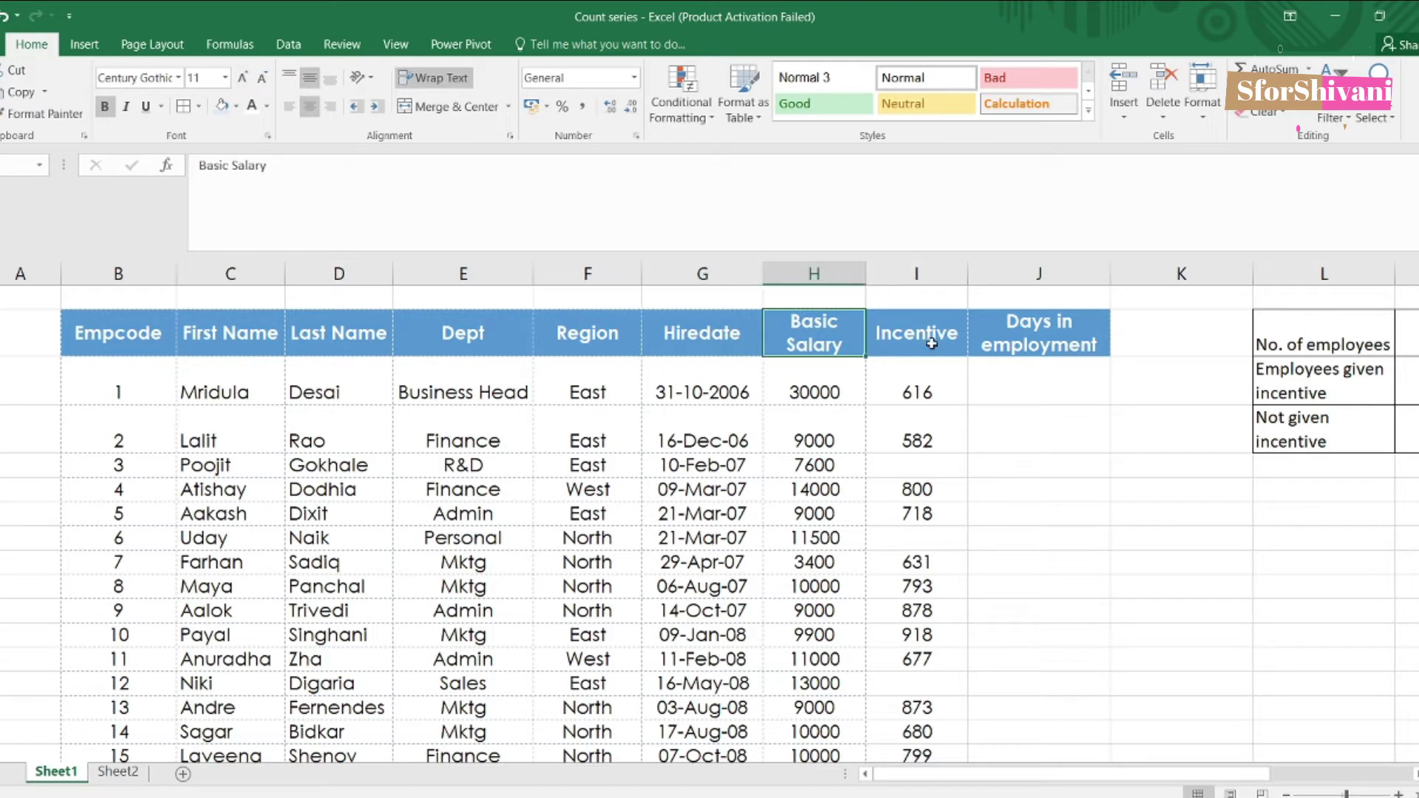
{"action": "left_click", "coordinate": [932, 408]}
{"action": "scroll", "coordinate": [928, 524], "scroll_direction": "down", "scroll_amount": 1}
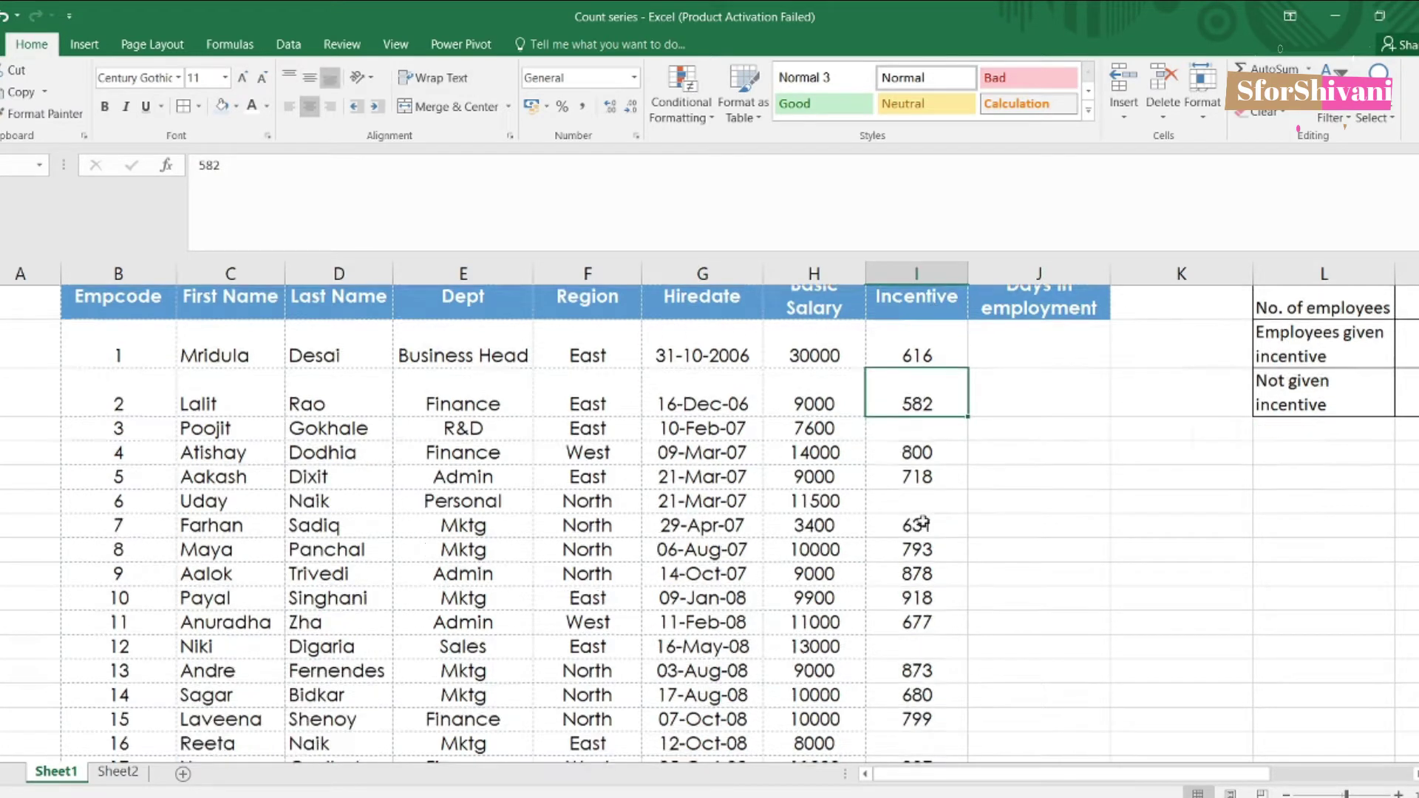
{"action": "left_click", "coordinate": [957, 418]}
{"action": "scroll", "coordinate": [1136, 335], "scroll_direction": "up", "scroll_amount": 1}
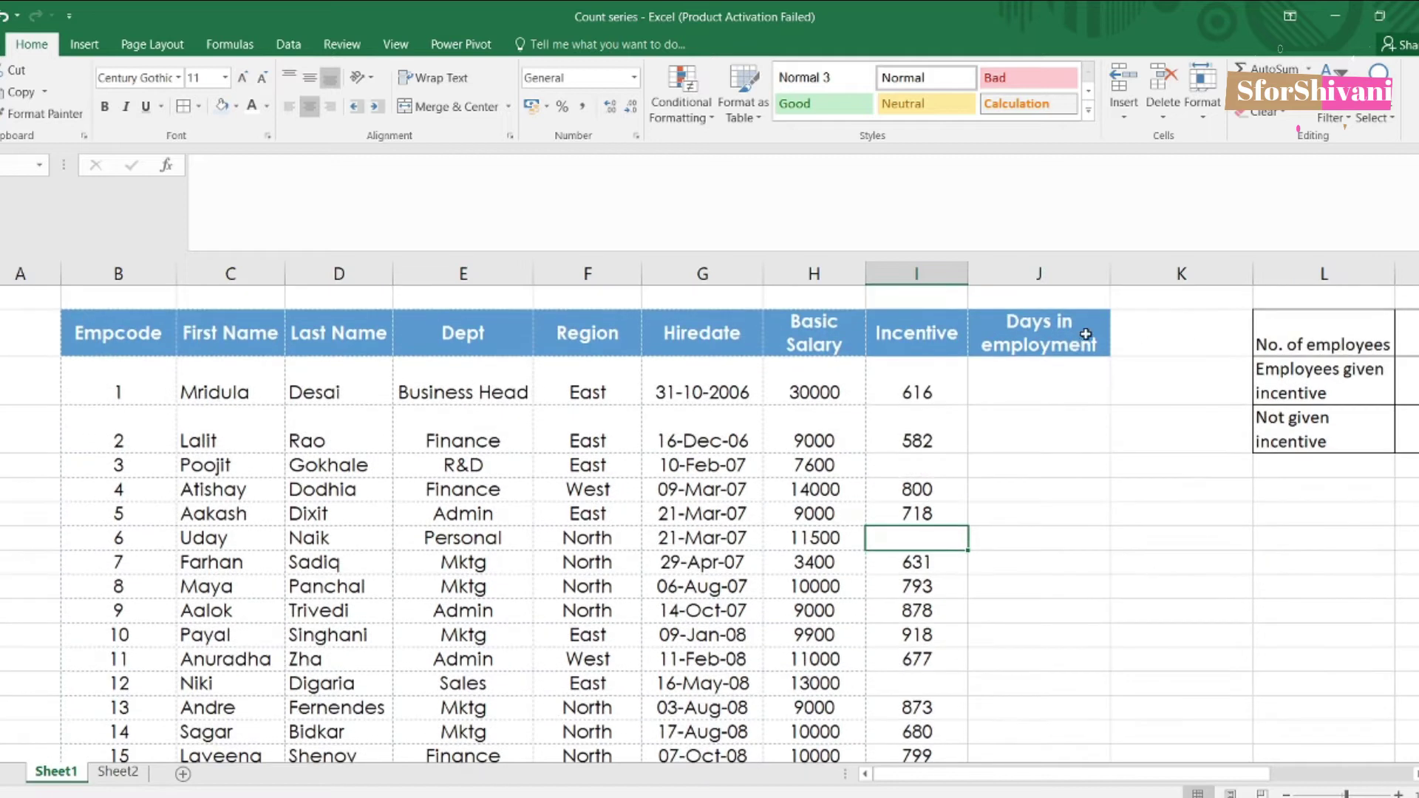
{"action": "left_click", "coordinate": [1079, 335]}
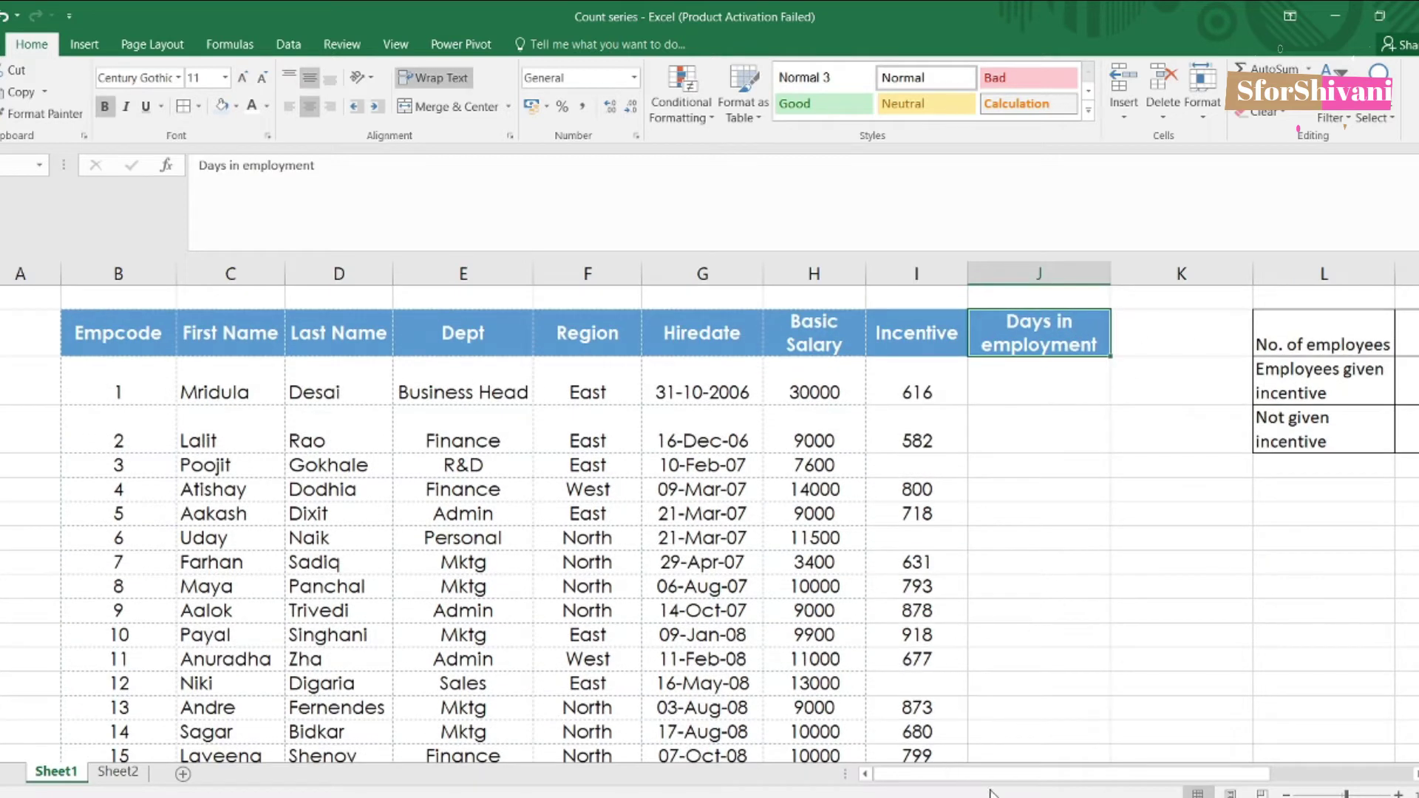
{"action": "left_click", "coordinate": [1020, 391]}
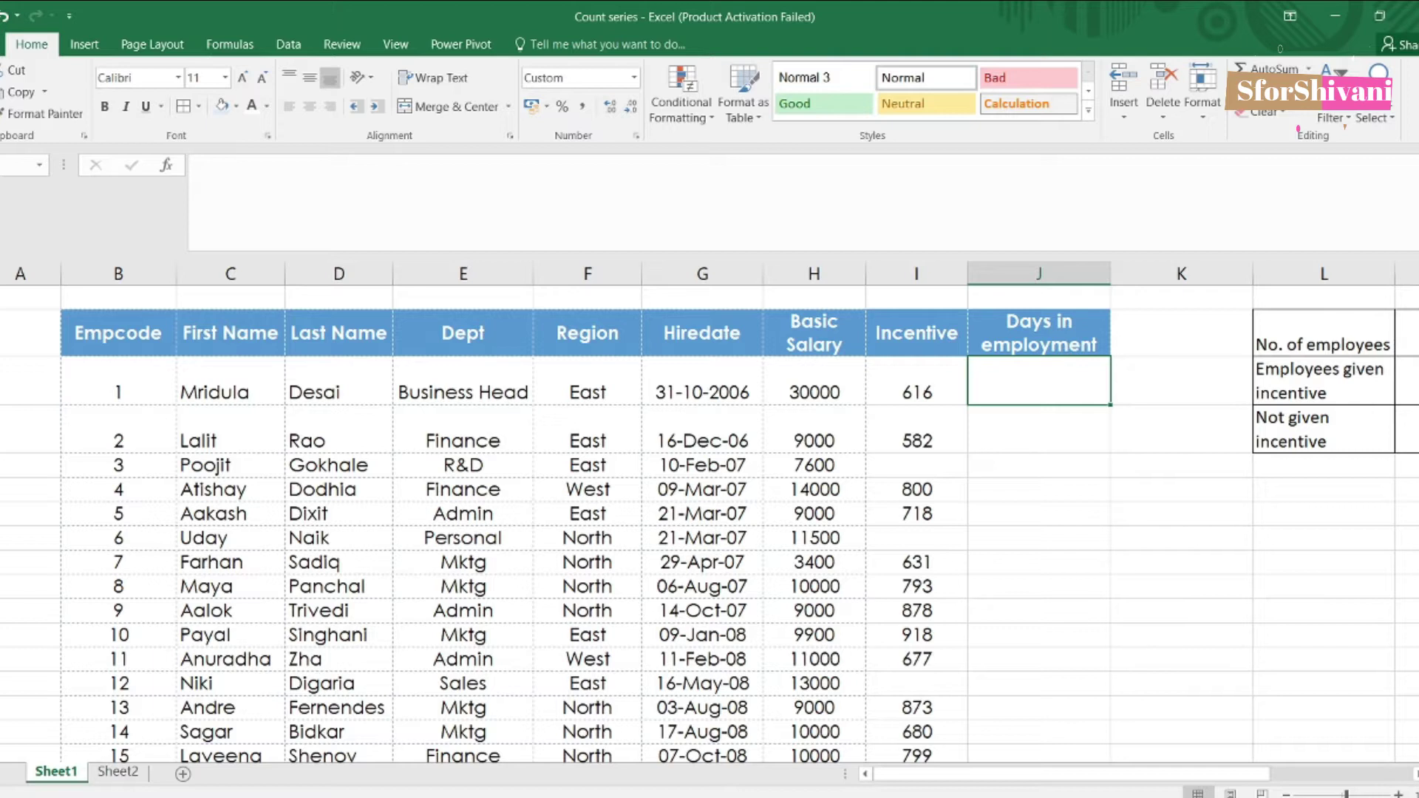
Step: Count the employees in M2 with a COUNT formula over the basic salaries in H3:H42
{"action": "left_click_drag", "start_coordinate": [943, 785], "coordinate": [1059, 785]}
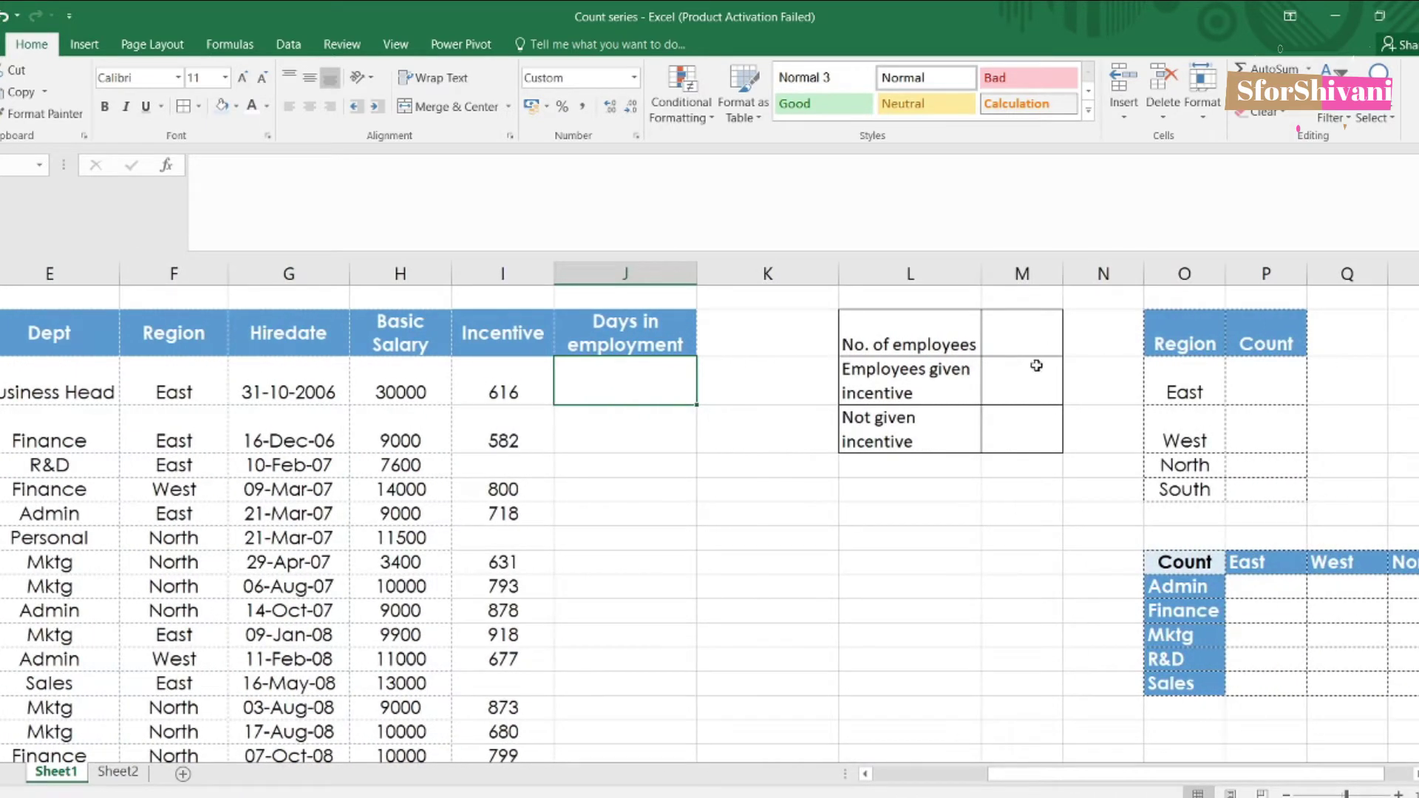
{"action": "left_click", "coordinate": [920, 329]}
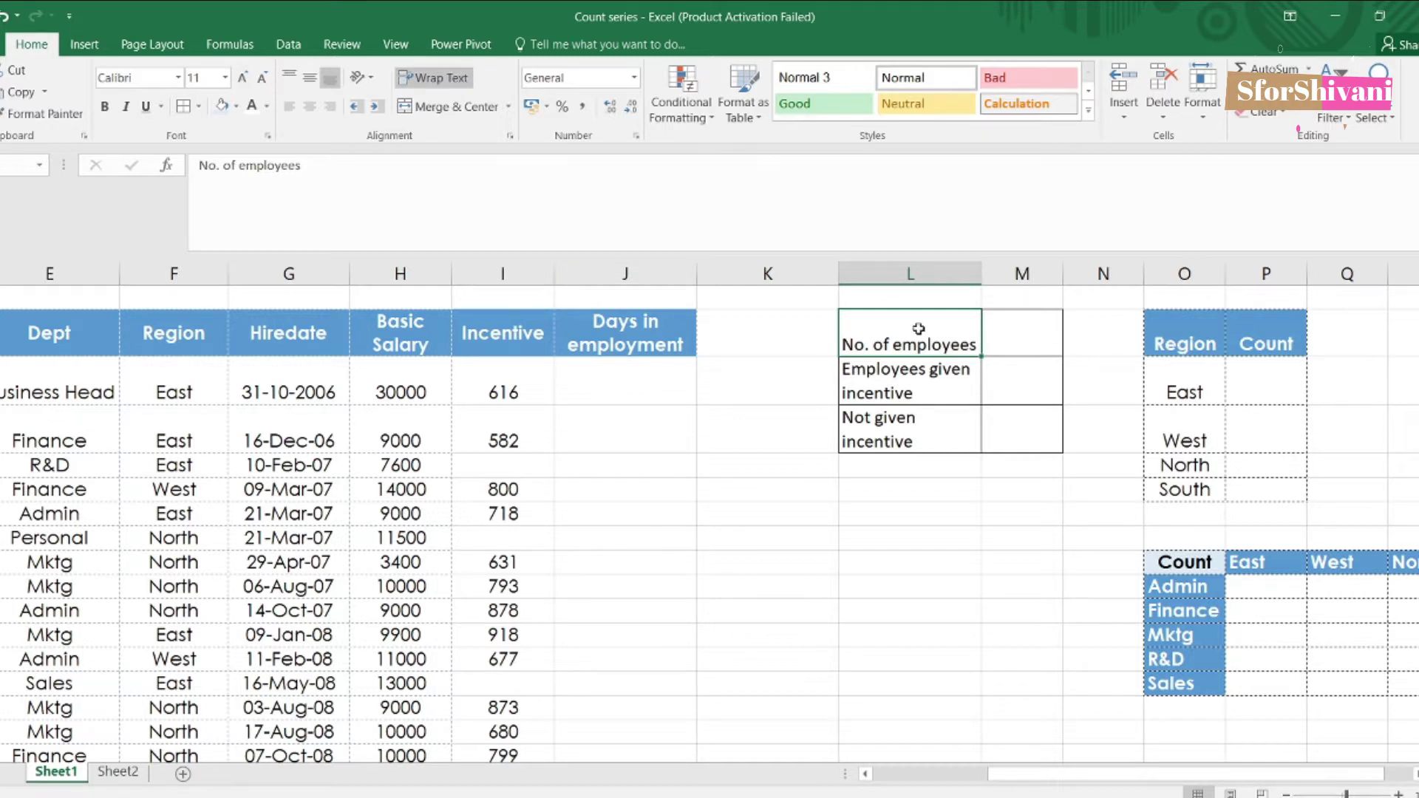
{"action": "left_click", "coordinate": [1034, 341]}
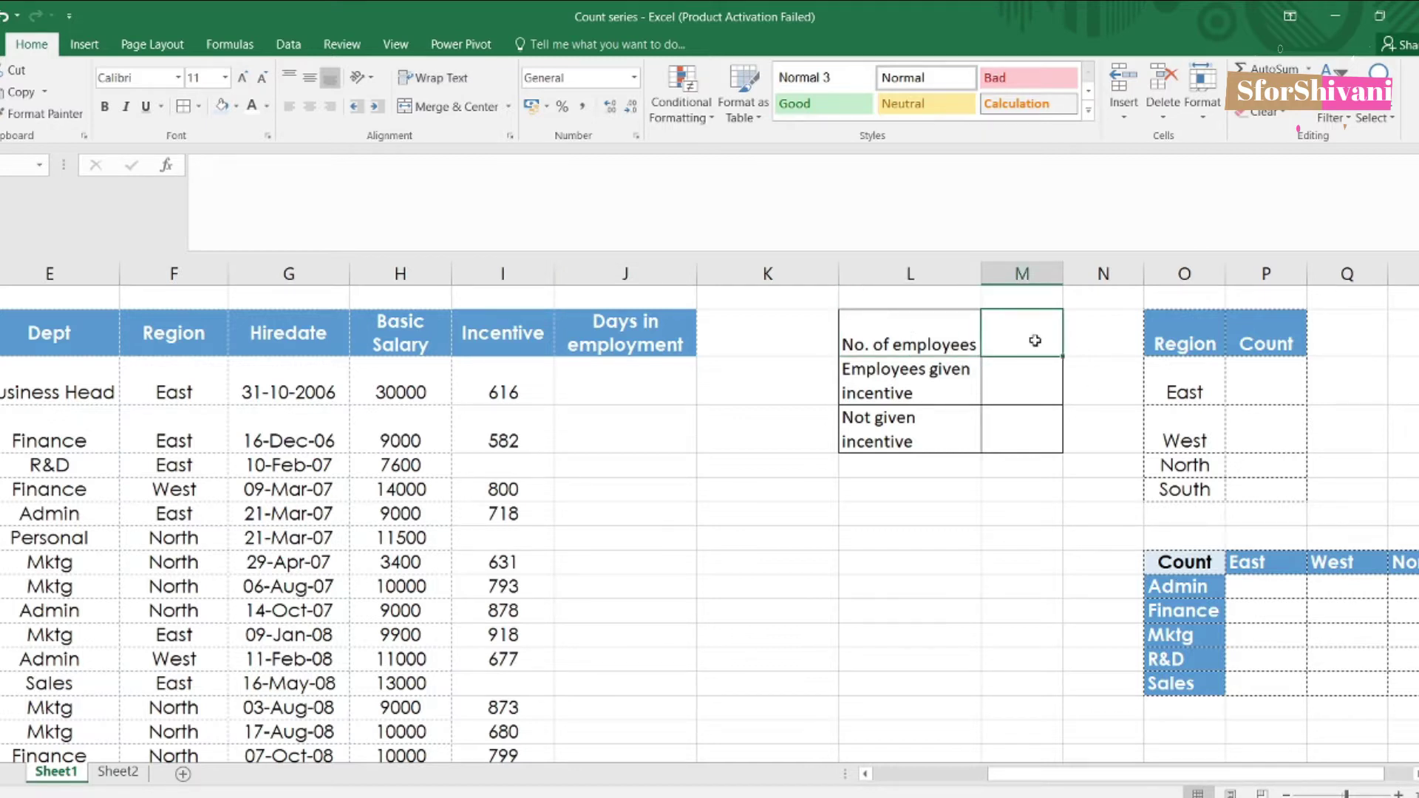
{"action": "scroll", "coordinate": [1034, 341], "scroll_direction": "left", "scroll_amount": 3}
{"action": "type", "text": "=count("}
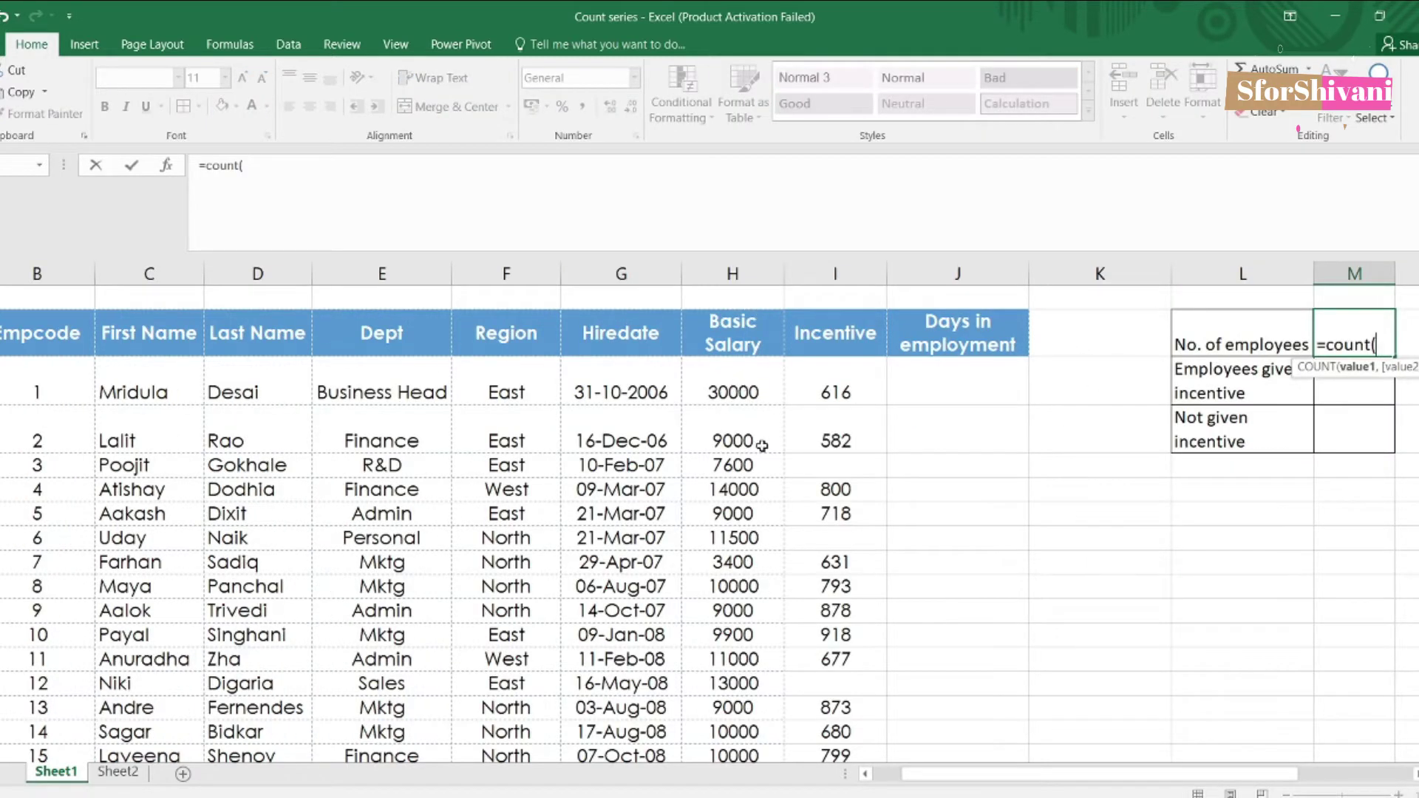
{"action": "scroll", "coordinate": [752, 511], "scroll_direction": "down", "scroll_amount": 3}
{"action": "scroll", "coordinate": [752, 511], "scroll_direction": "up", "scroll_amount": 3}
{"action": "left_click", "coordinate": [772, 389]}
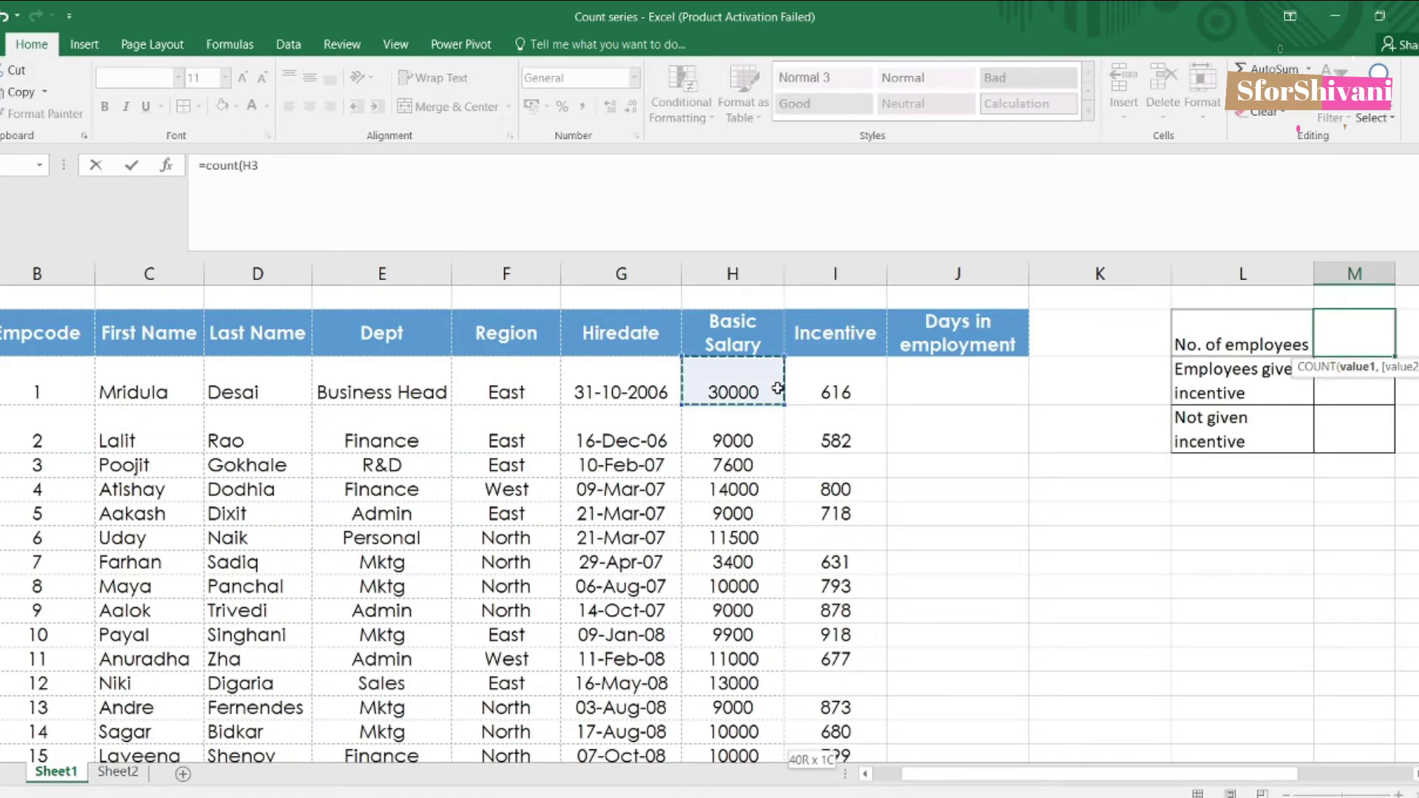
{"action": "key", "text": "ctrl+shift+Down"}
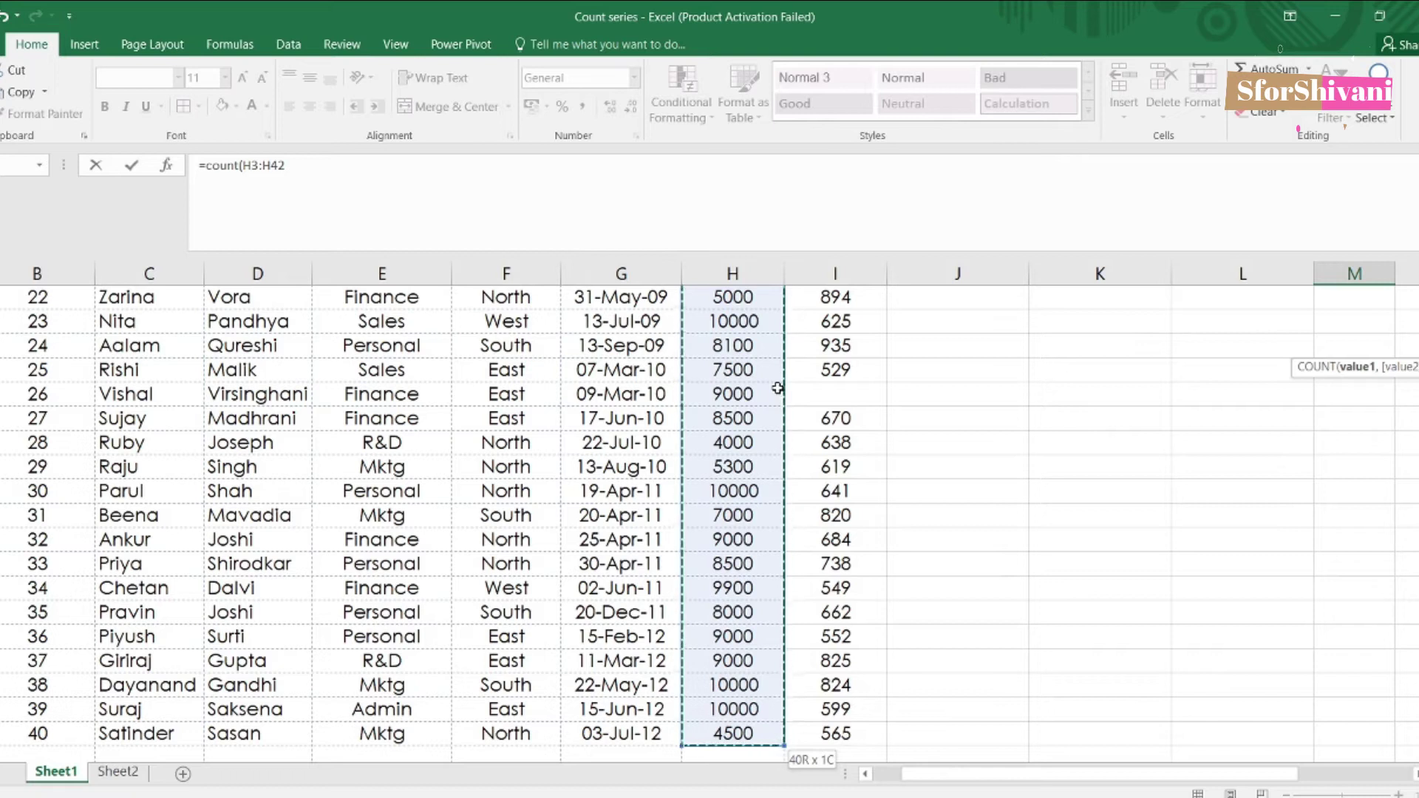
{"action": "type", "text": ")"}
{"action": "key", "text": "ctrl+Return"}
{"action": "scroll", "coordinate": [776, 389], "scroll_direction": "up", "scroll_amount": 1}
{"action": "left_click", "coordinate": [1340, 358]}
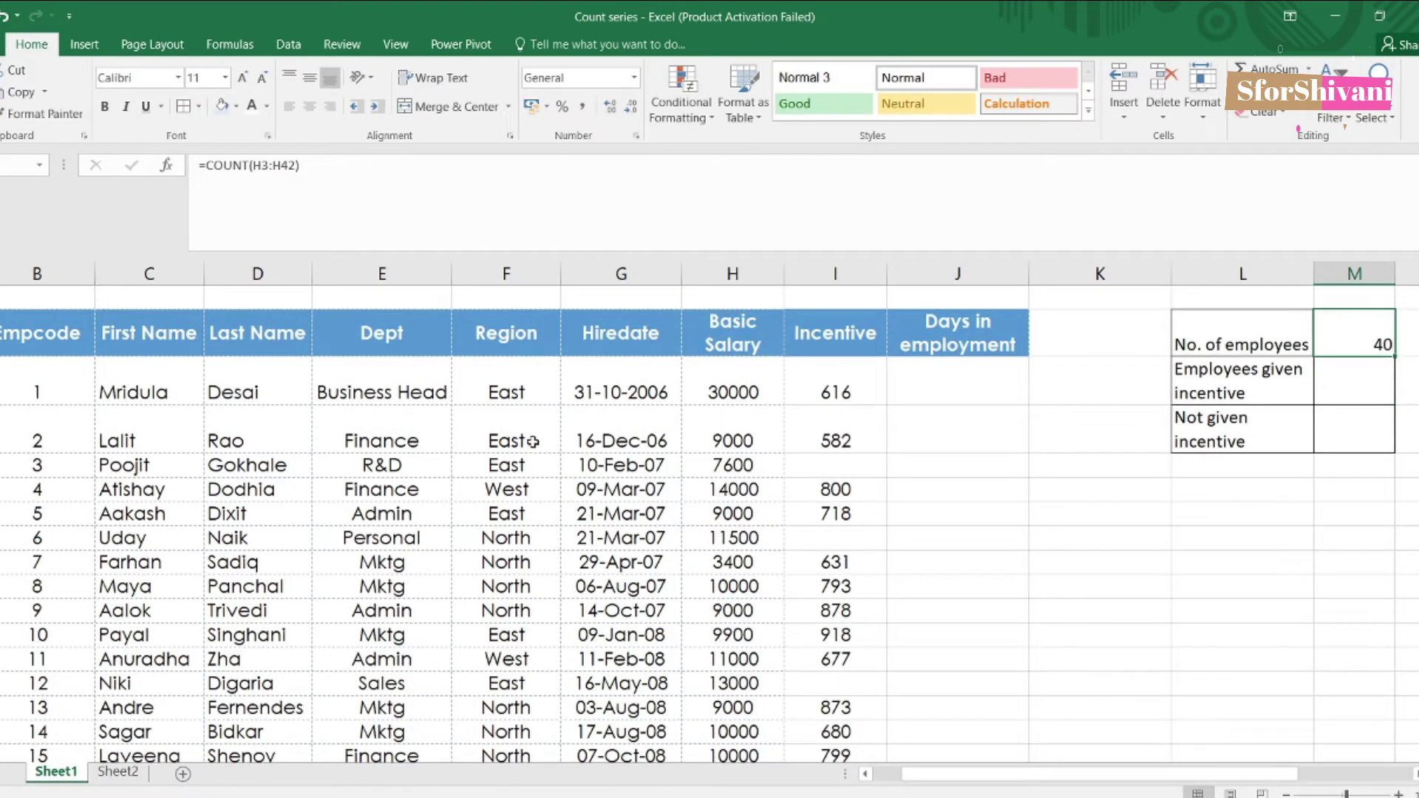
Step: Replace the number-of-employees formula in M2 with COUNTA over the first names in C3:C42
{"action": "scroll", "coordinate": [528, 441], "scroll_direction": "down", "scroll_amount": 12}
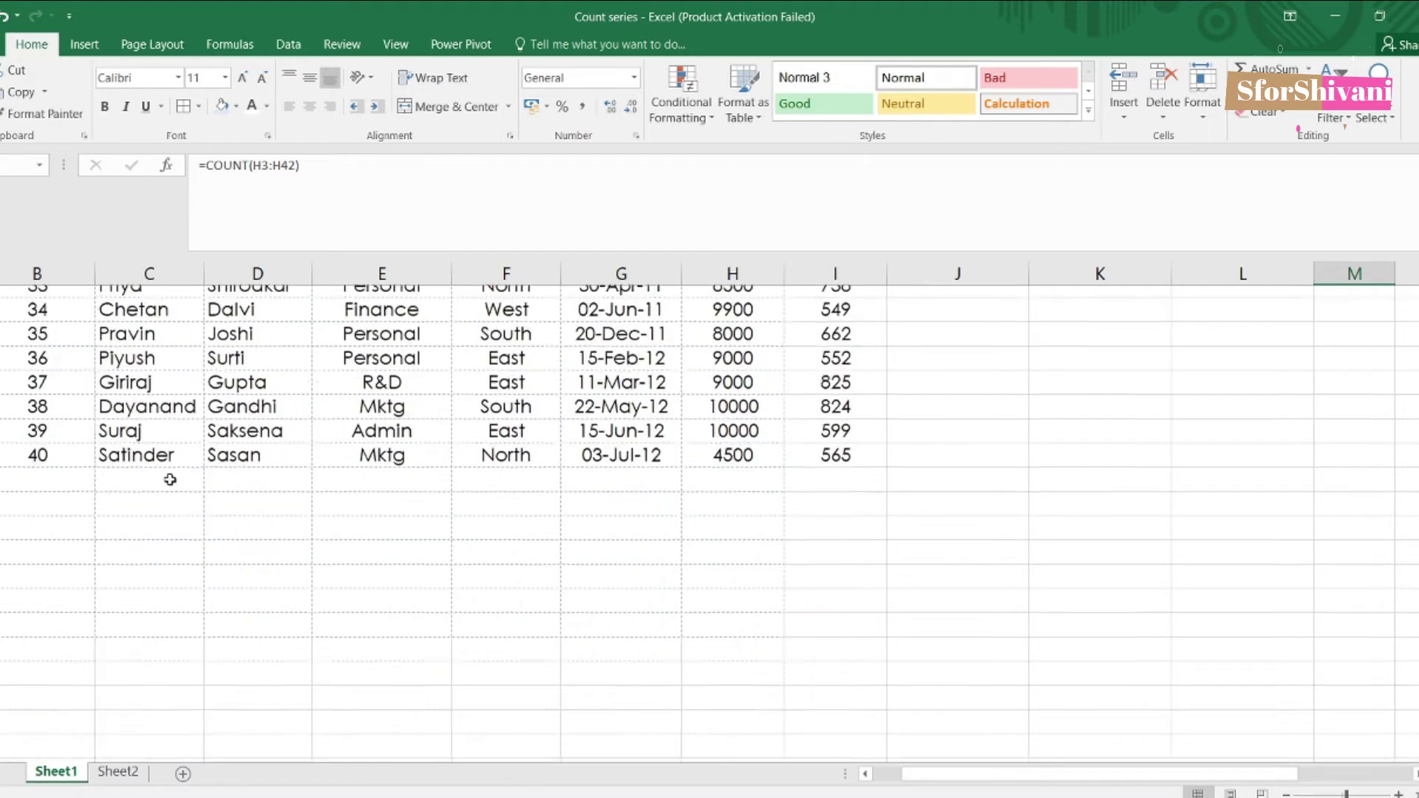
{"action": "scroll", "coordinate": [76, 435], "scroll_direction": "up", "scroll_amount": 12}
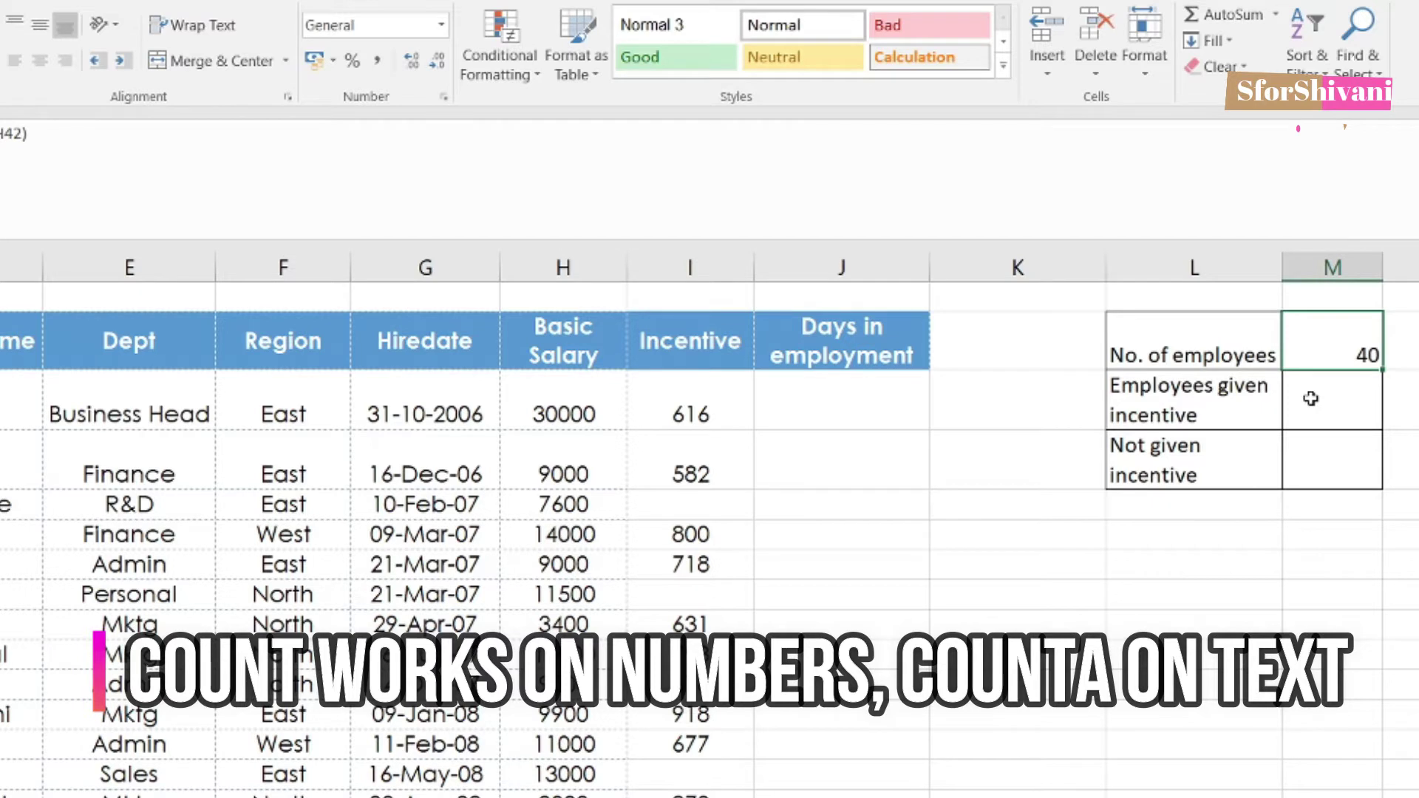
{"action": "type", "text": "=counta("}
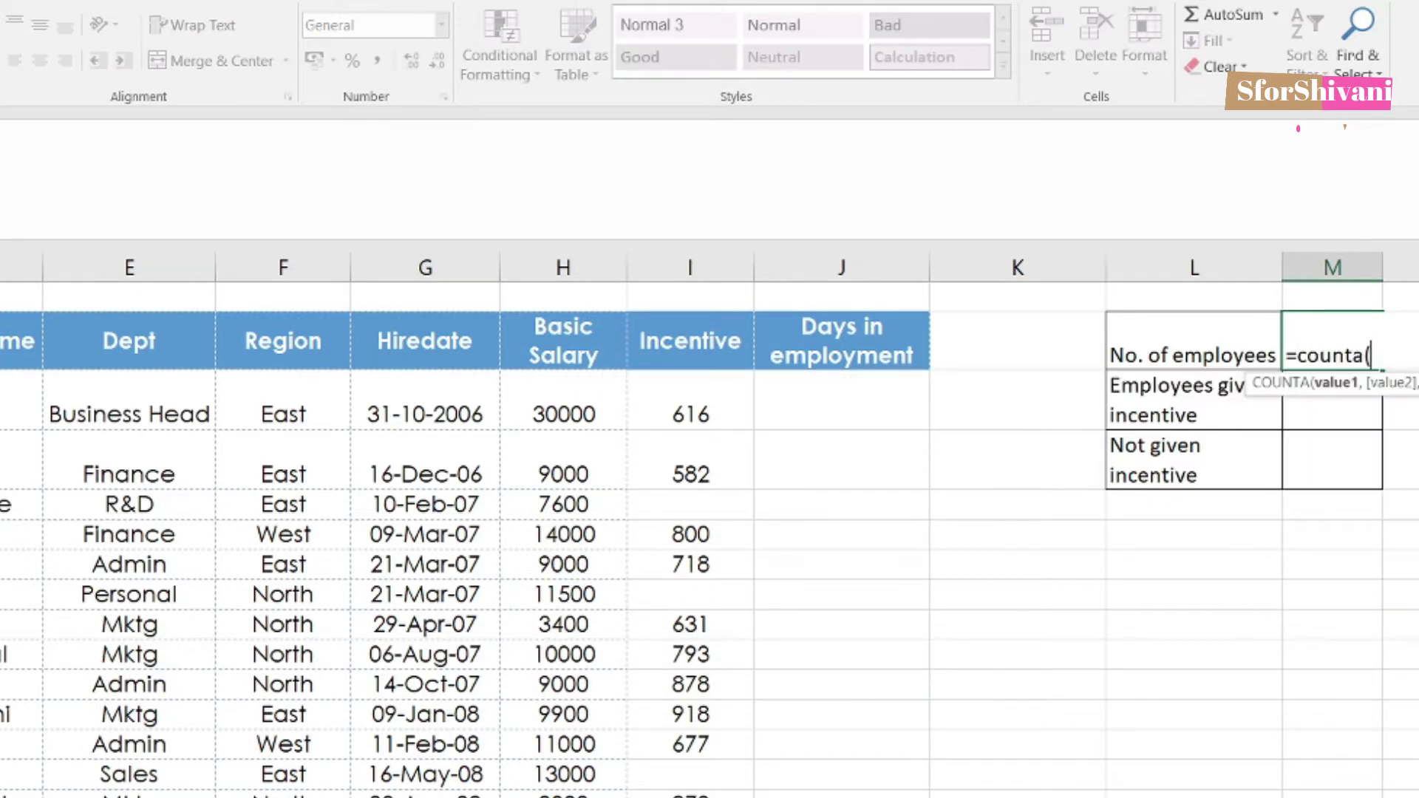
{"action": "left_click", "coordinate": [184, 378]}
{"action": "key", "text": "ctrl+shift+Down"}
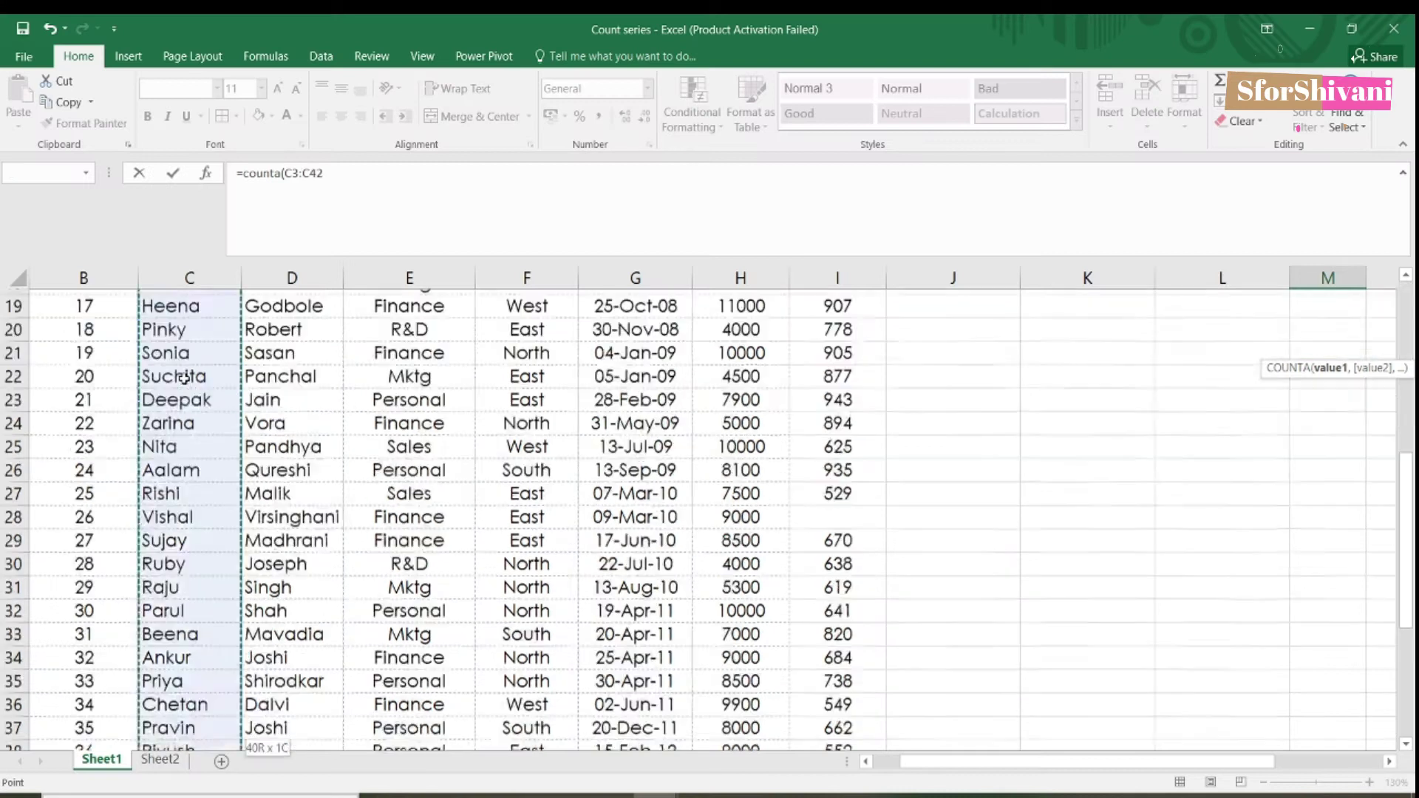
{"action": "key", "text": "Escape"}
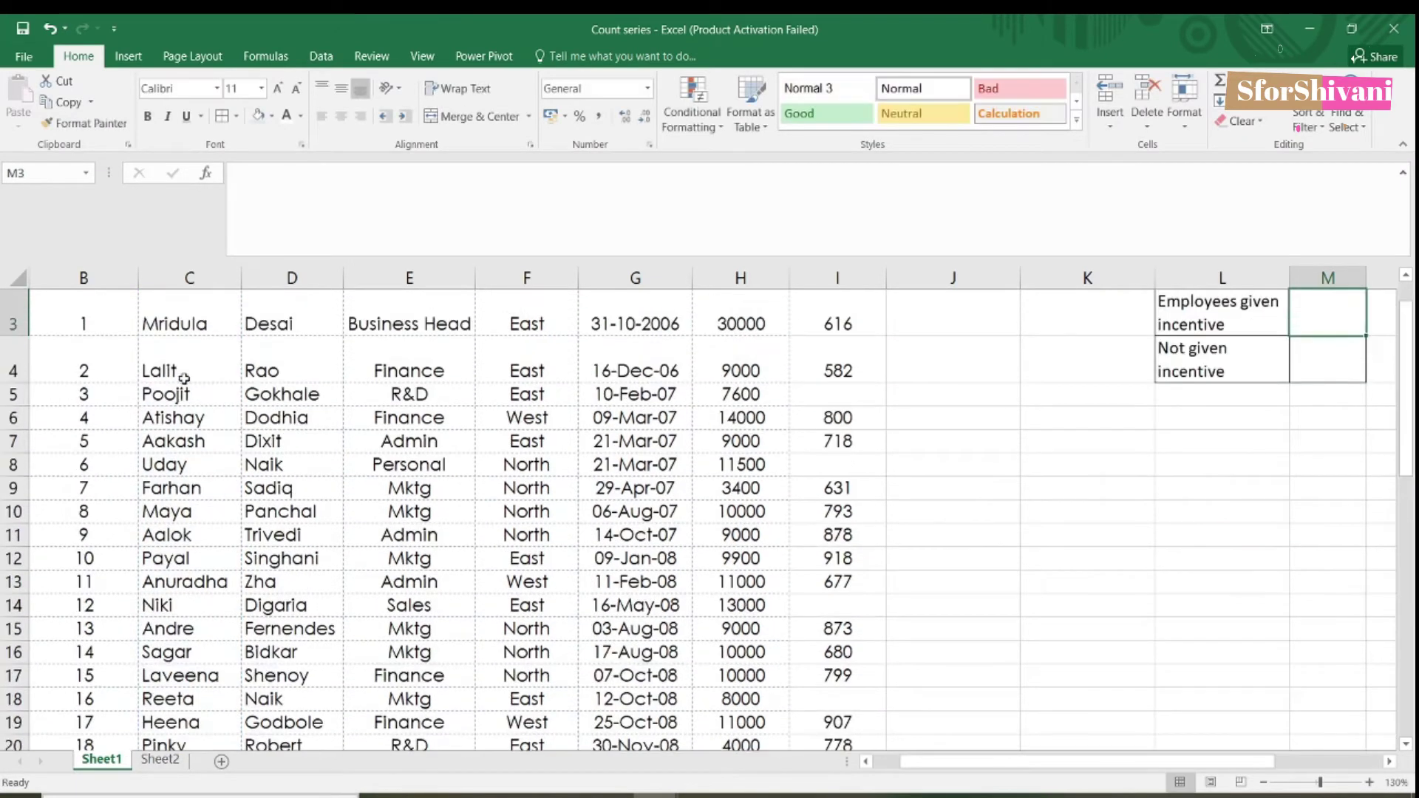
{"action": "scroll", "coordinate": [792, 317], "scroll_direction": "up", "scroll_amount": 1}
{"action": "left_click", "coordinate": [1319, 335]}
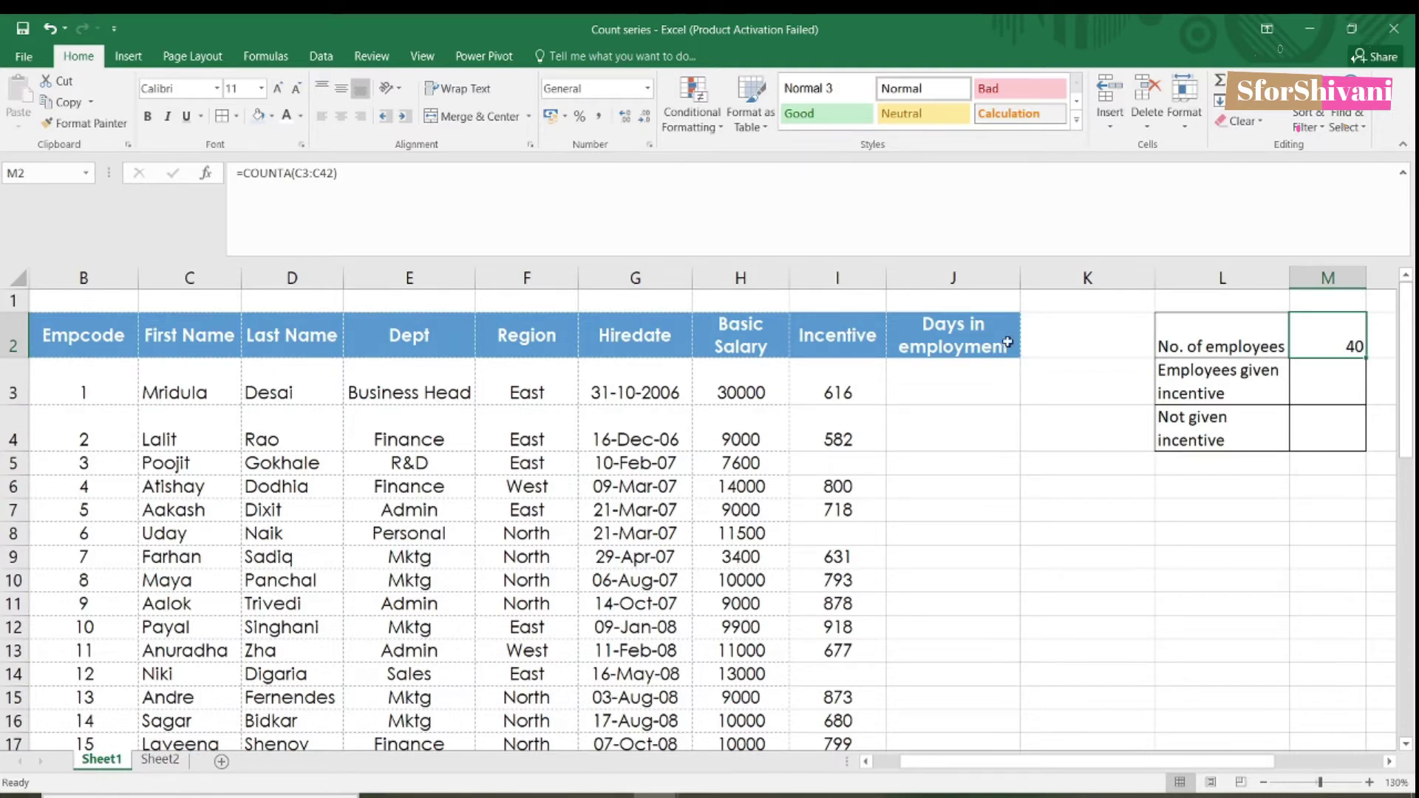
Step: Count the employees given an incentive in M3 with a COUNT formula over I3:I42
{"action": "left_click", "coordinate": [1311, 378]}
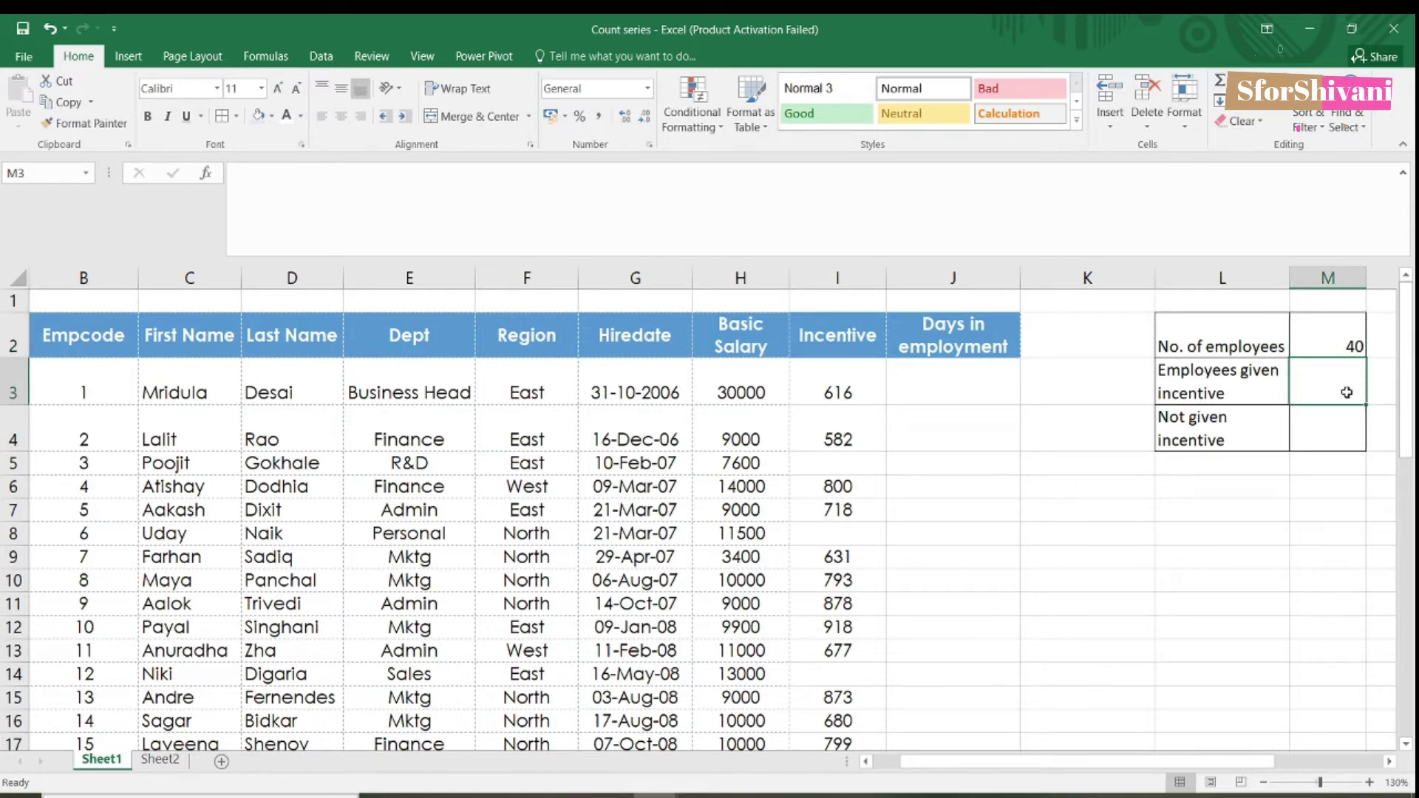
{"action": "type", "text": "=count"}
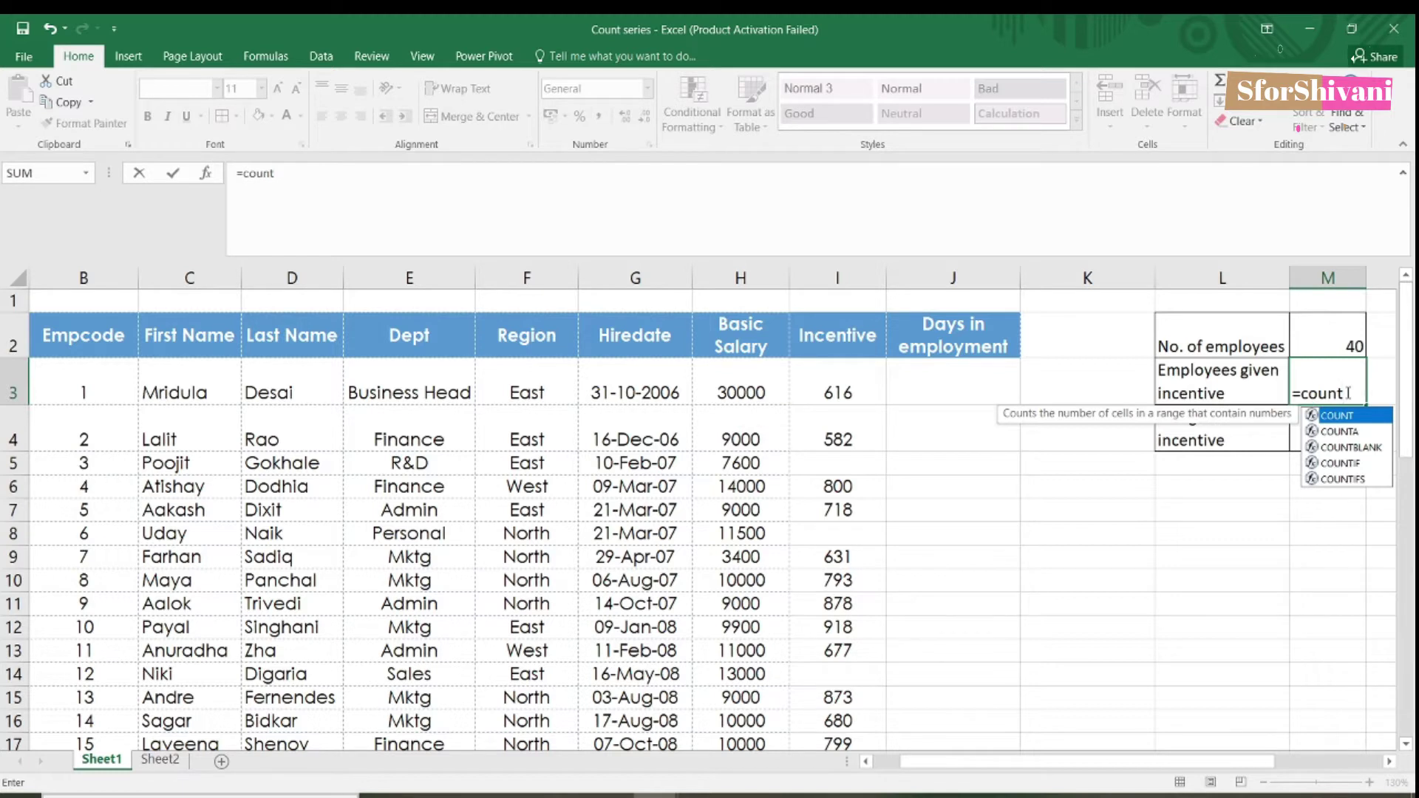
{"action": "type", "text": "("}
{"action": "left_click_drag", "start_coordinate": [850, 380], "coordinate": [850, 699]}
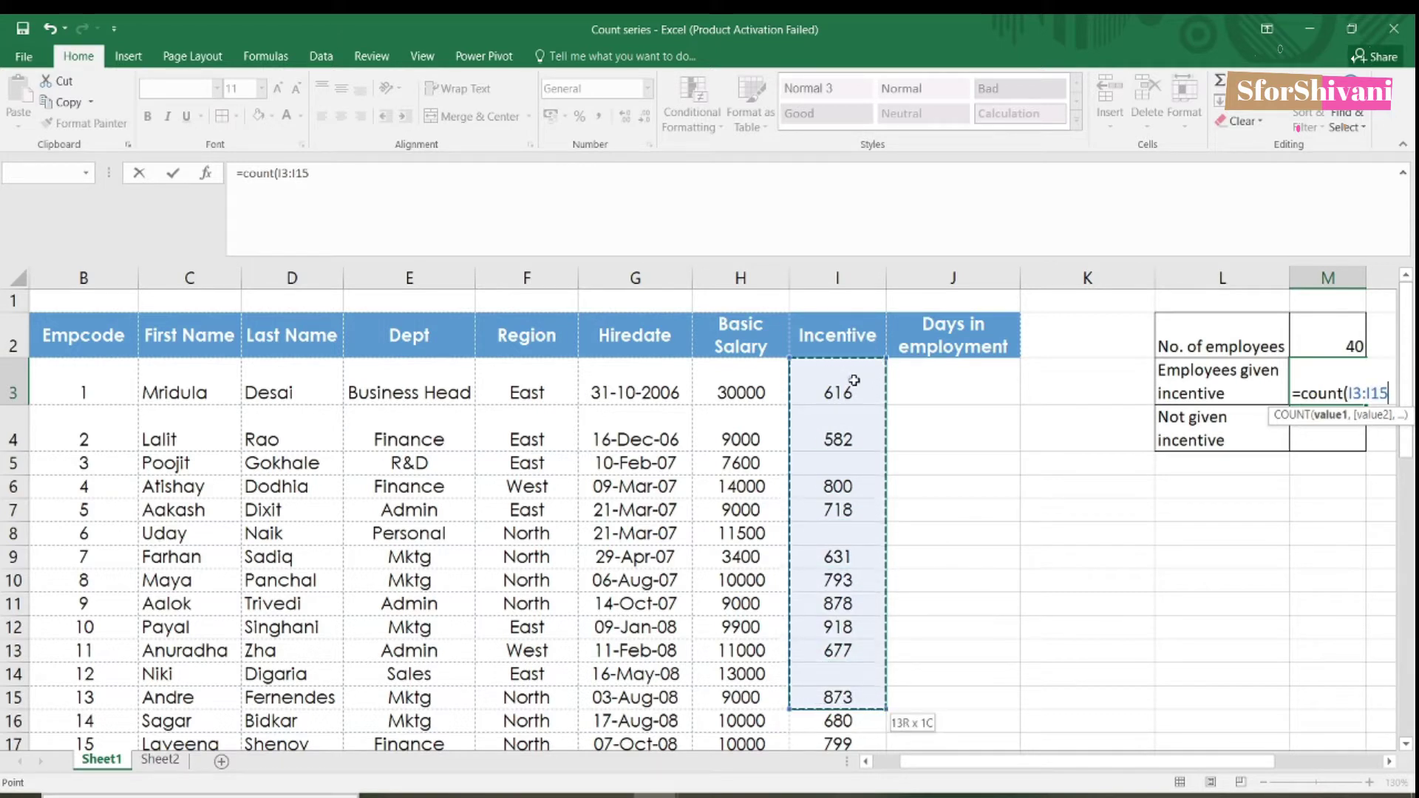
{"action": "key", "text": "shift+Down"}
{"action": "key", "text": "shift+Down"}
{"action": "key", "text": "shift+Down"}
{"action": "key", "text": "shift+Down"}
{"action": "key", "text": "shift+Down"}
{"action": "key", "text": "shift+Down"}
{"action": "key", "text": "shift+Down"}
{"action": "key", "text": "shift+Down"}
{"action": "key", "text": "shift+Down"}
{"action": "key", "text": "shift+Down"}
{"action": "key", "text": "shift+Down"}
{"action": "key", "text": "shift+Down"}
{"action": "key", "text": "shift+Down"}
{"action": "key", "text": "shift+Down"}
{"action": "key", "text": "shift+Down"}
{"action": "key", "text": "shift+Down"}
{"action": "key", "text": "shift+Down"}
{"action": "key", "text": "shift+Down"}
{"action": "key", "text": "shift+Down"}
{"action": "key", "text": "shift+Down"}
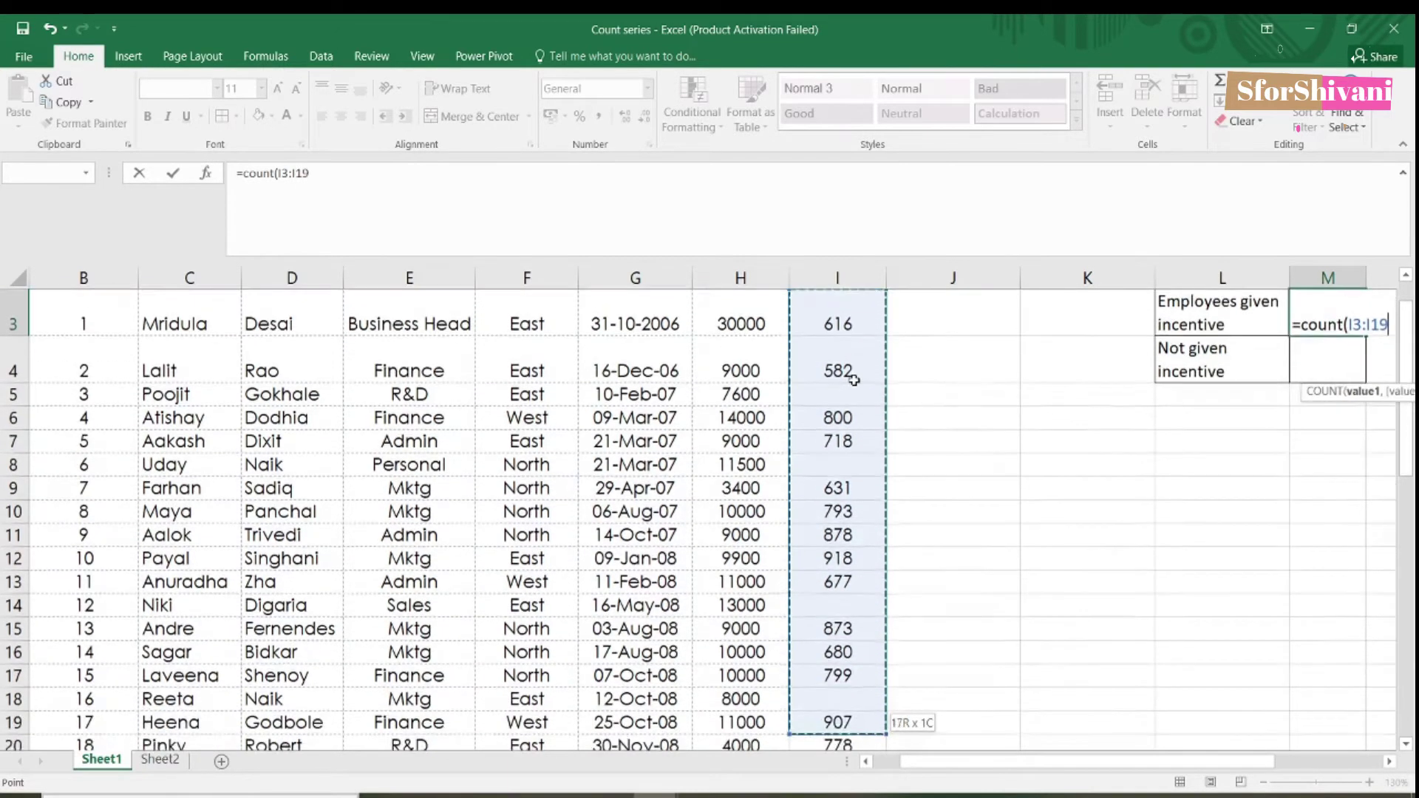
{"action": "key", "text": "ctrl+shift+Down"}
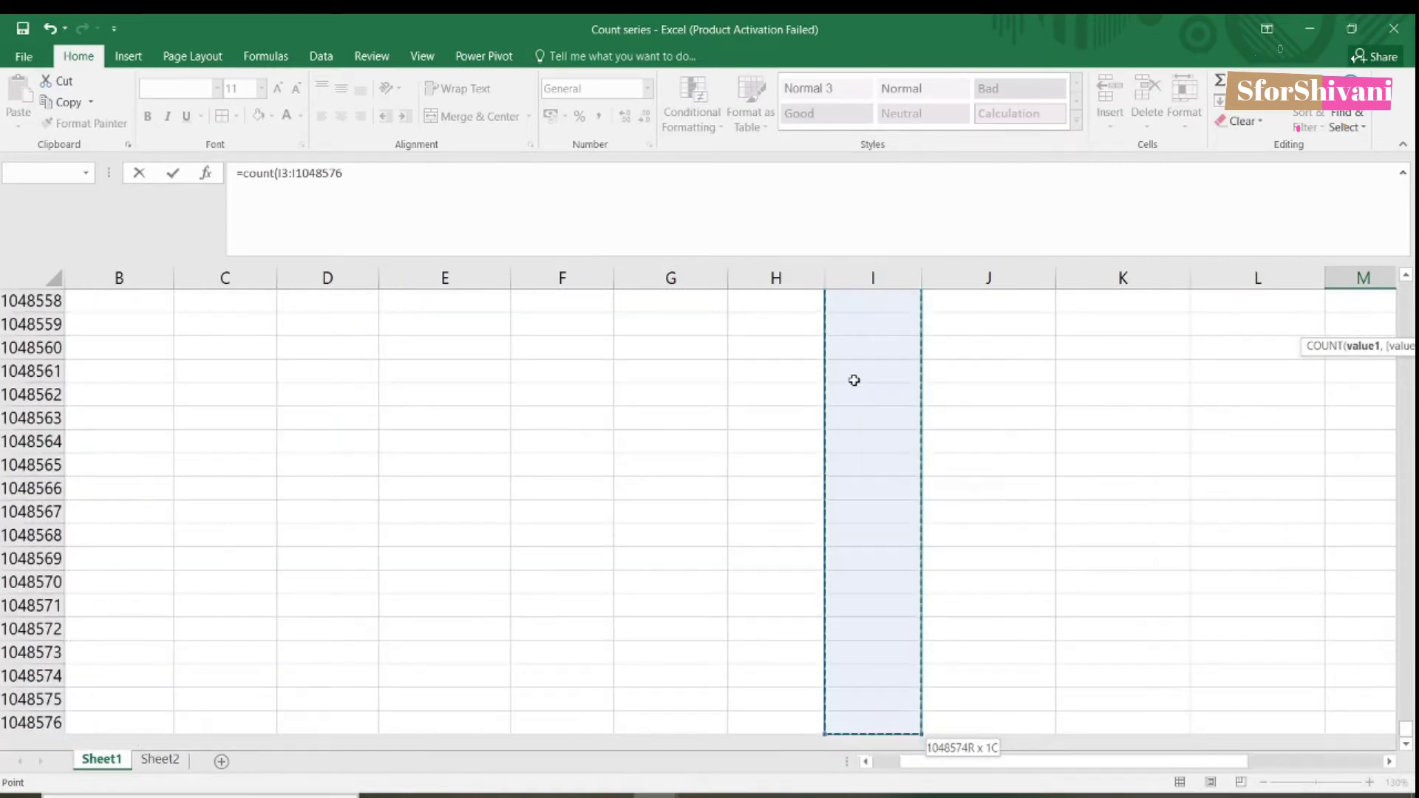
{"action": "key", "text": "ctrl+shift+Up"}
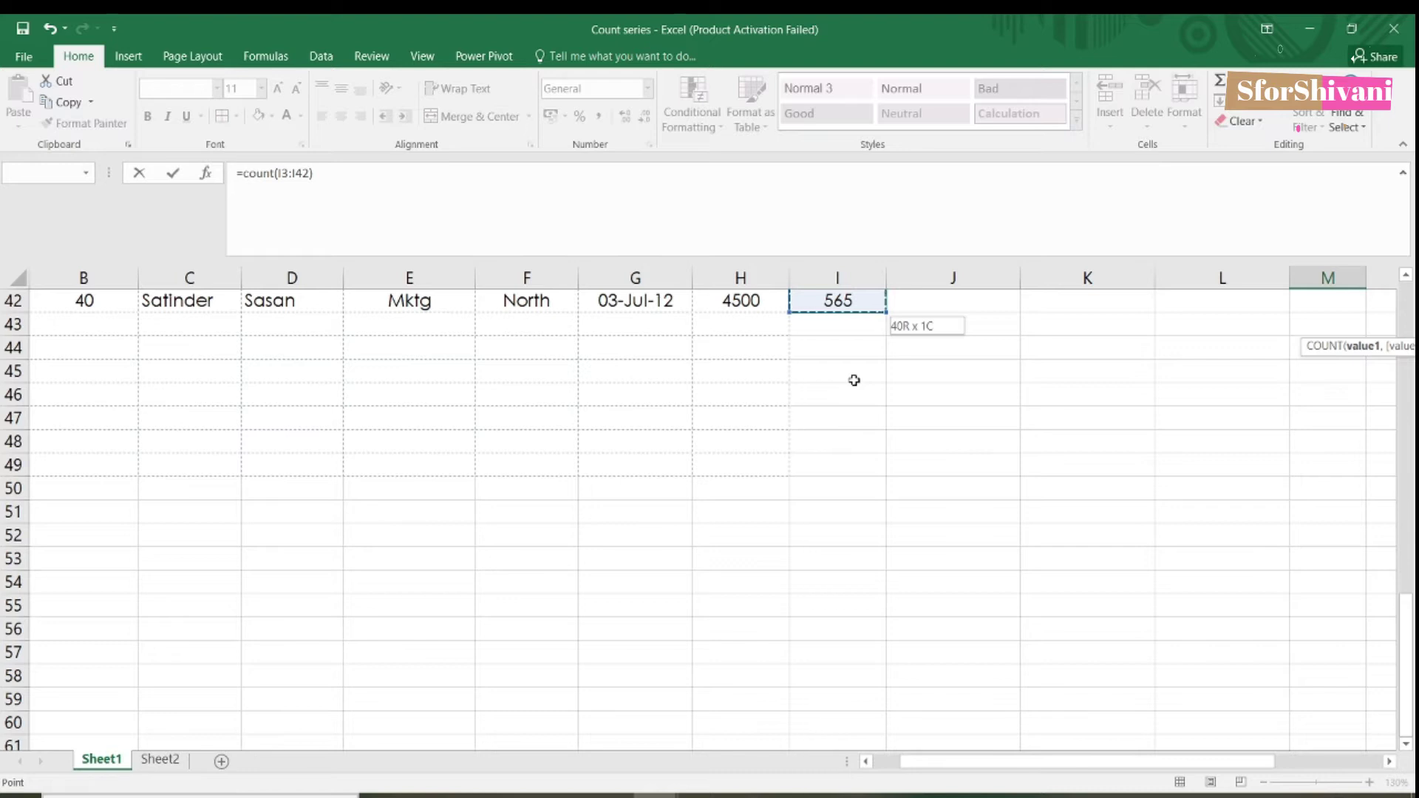
{"action": "type", "text": ")"}
{"action": "key", "text": "ctrl+Return"}
{"action": "left_click", "coordinate": [1323, 386]}
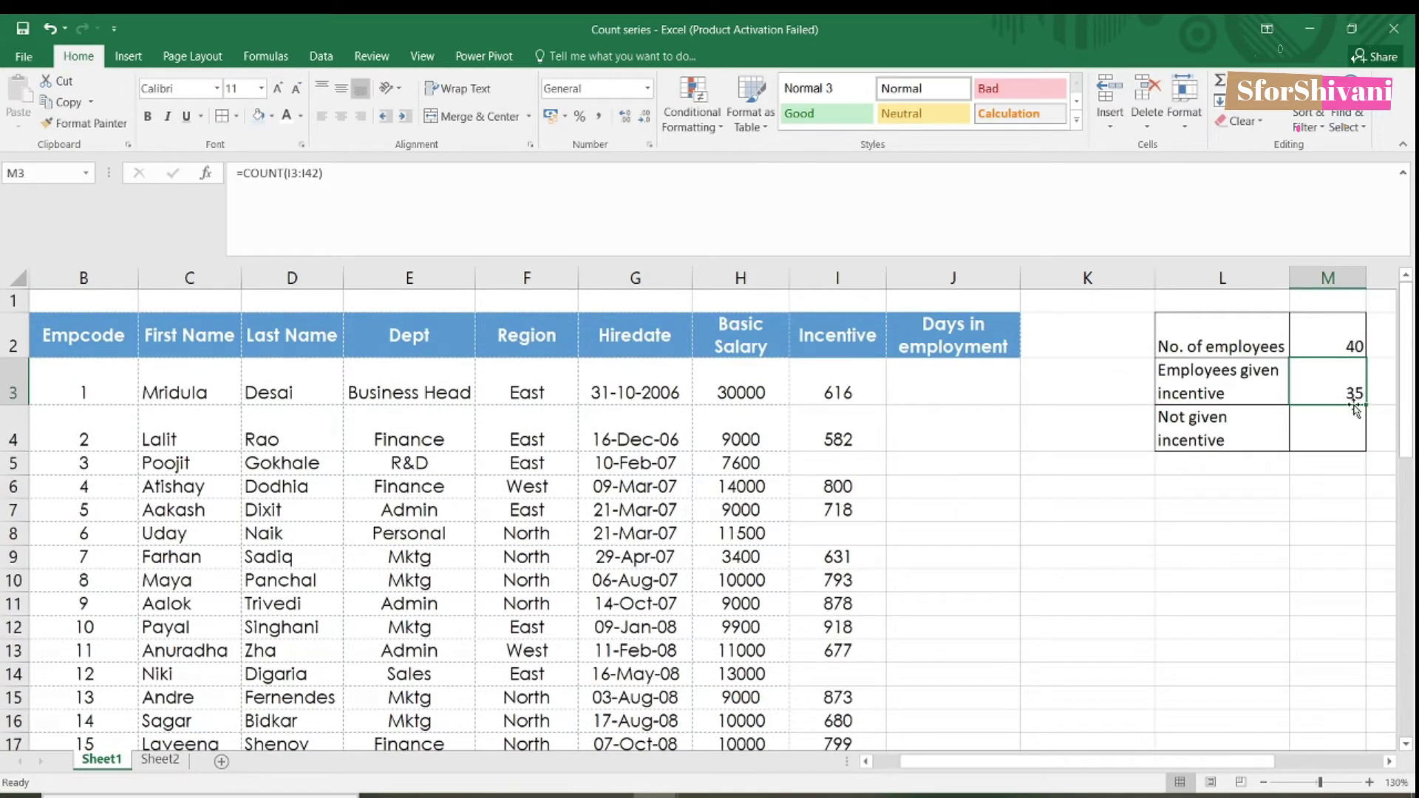
Step: Count the employees not given an incentive in M4 with a COUNTBLANK formula over I3:I42
{"action": "left_click", "coordinate": [1346, 432]}
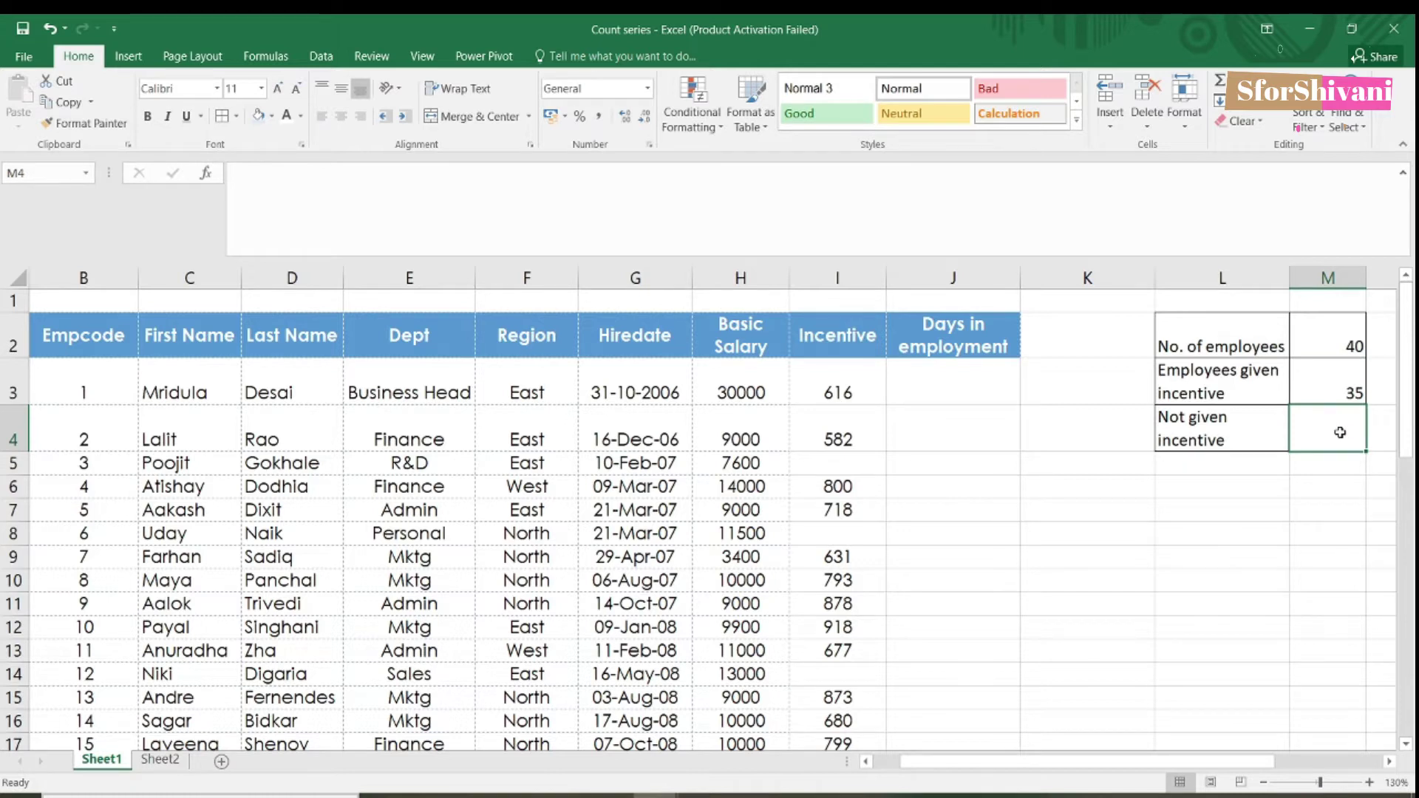
{"action": "type", "text": "="}
{"action": "type", "text": "countb"}
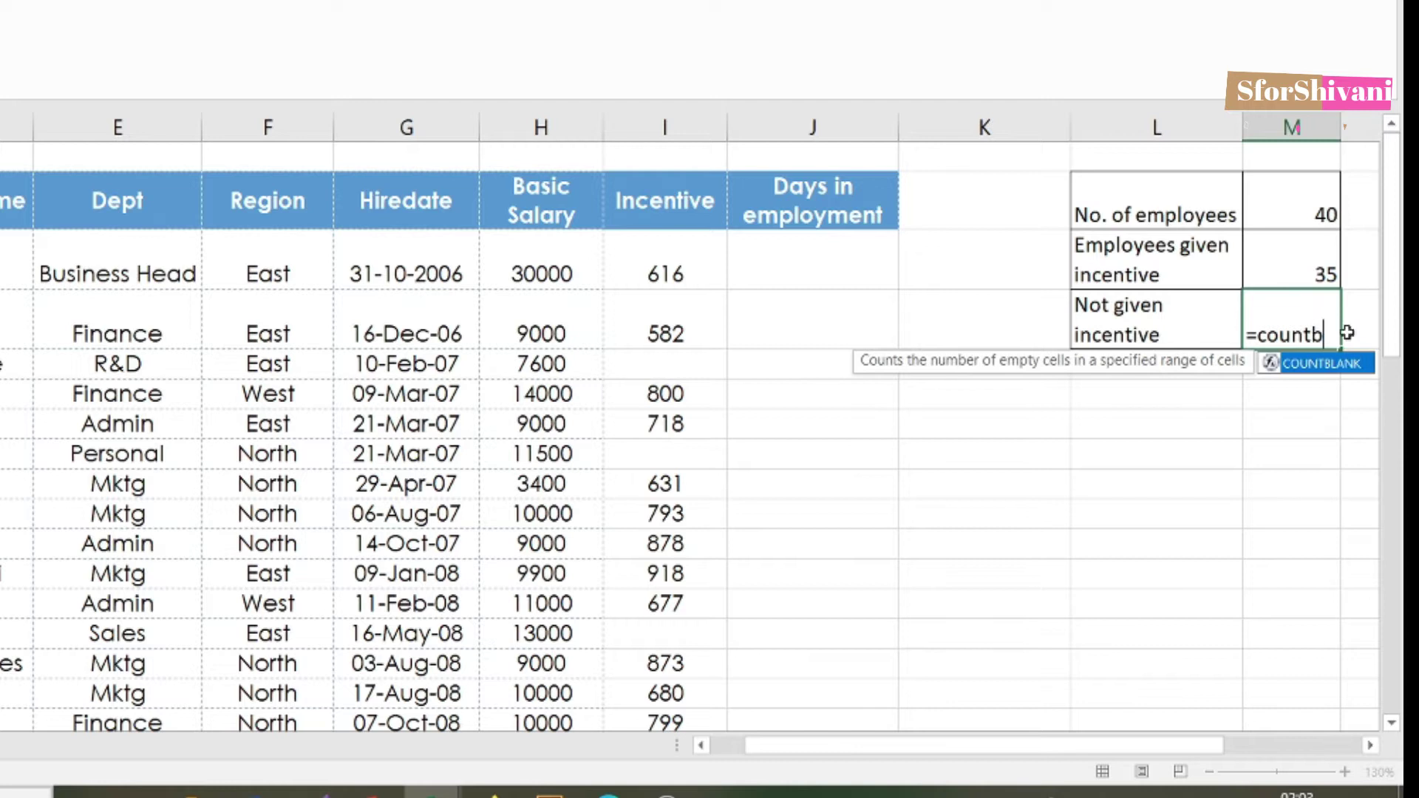
{"action": "double_click", "coordinate": [1324, 362]}
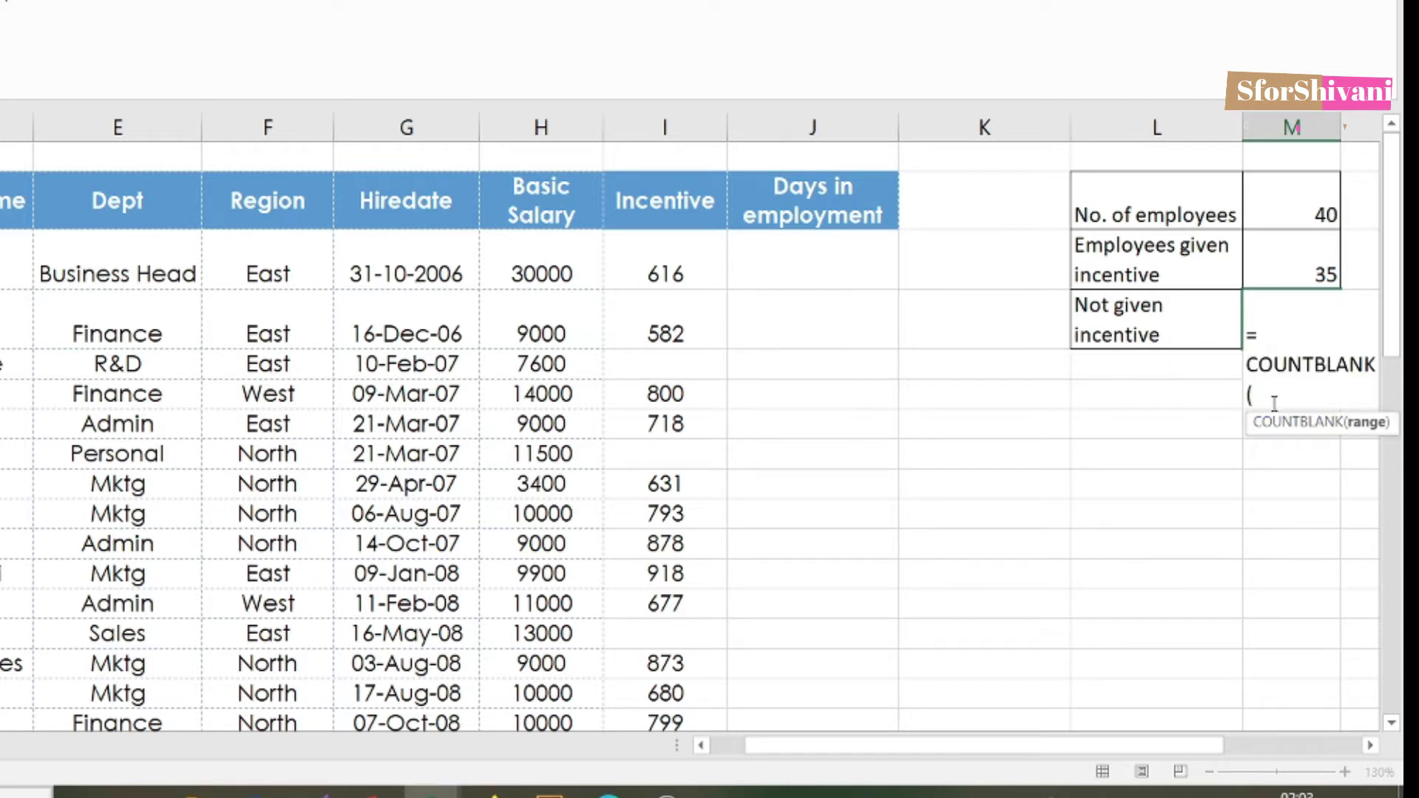
{"action": "left_click", "coordinate": [647, 257]}
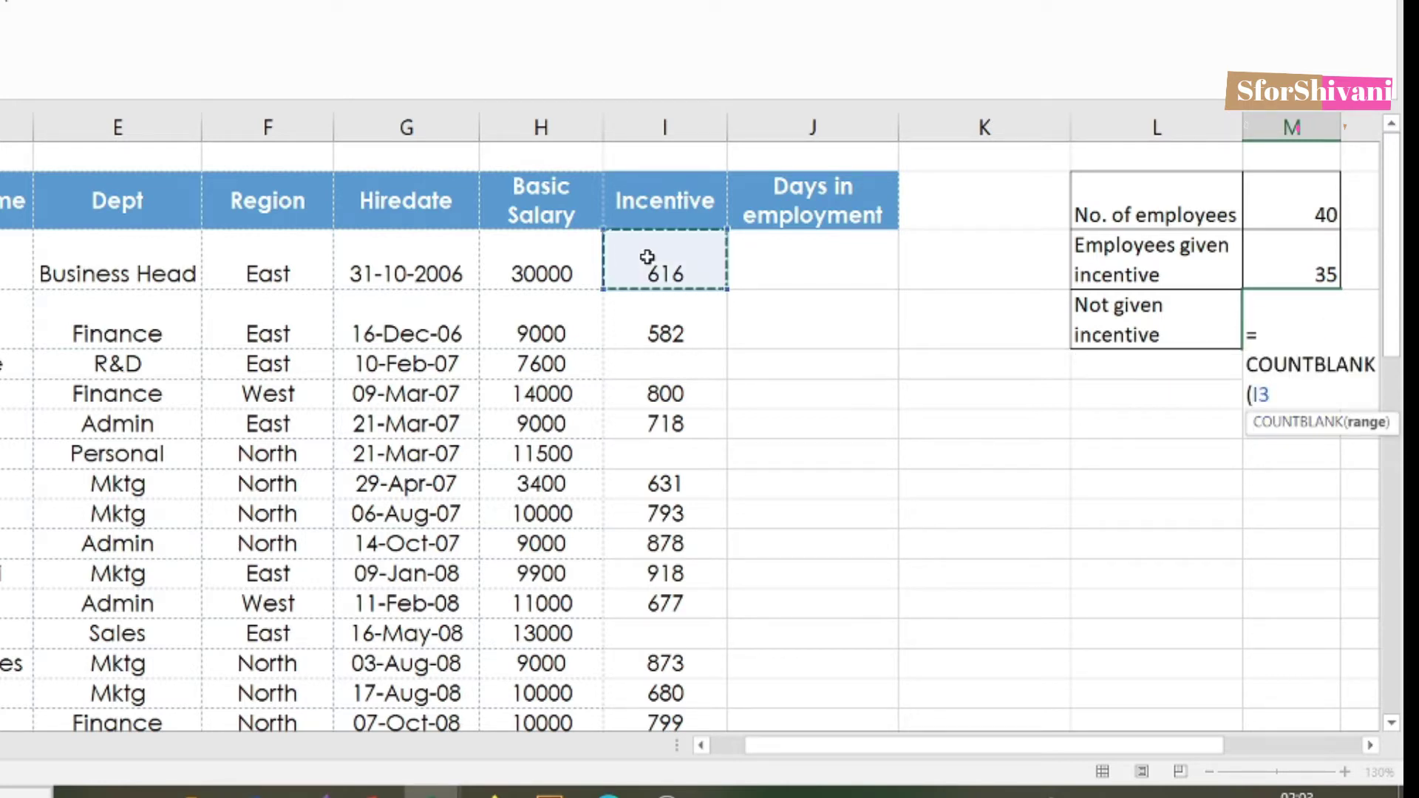
{"action": "key", "text": "shift+Down"}
{"action": "key", "text": "shift+Down"}
{"action": "key", "text": "shift+Down"}
{"action": "key", "text": "shift+Down"}
{"action": "key", "text": "shift+Down"}
{"action": "key", "text": "shift+Down"}
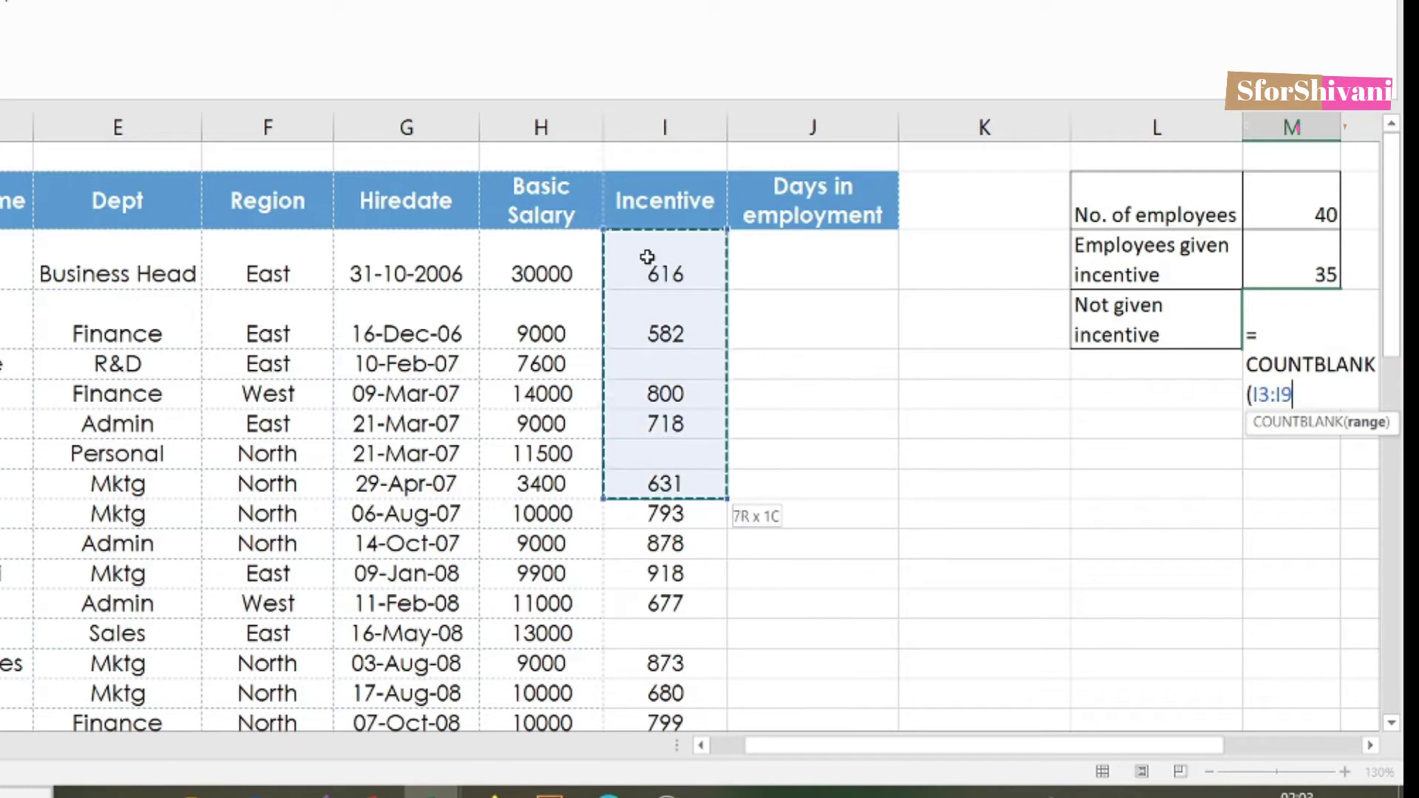
{"action": "key", "text": "shift+Down"}
{"action": "key", "text": "shift+Down"}
{"action": "key", "text": "shift+Down"}
{"action": "key", "text": "shift+Down"}
{"action": "key", "text": "shift+Down"}
{"action": "key", "text": "shift+Down"}
{"action": "key", "text": "shift+Down"}
{"action": "key", "text": "shift+Down"}
{"action": "key", "text": "shift+Down"}
{"action": "key", "text": "shift+Down"}
{"action": "key", "text": "shift+Down"}
{"action": "key", "text": "shift+Down"}
{"action": "key", "text": "shift+Down"}
{"action": "key", "text": "shift+Down"}
{"action": "key", "text": "shift+Down"}
{"action": "key", "text": "shift+Down"}
{"action": "key", "text": "shift+Down"}
{"action": "key", "text": "shift+Down"}
{"action": "key", "text": "shift+Down"}
{"action": "key", "text": "shift+Down"}
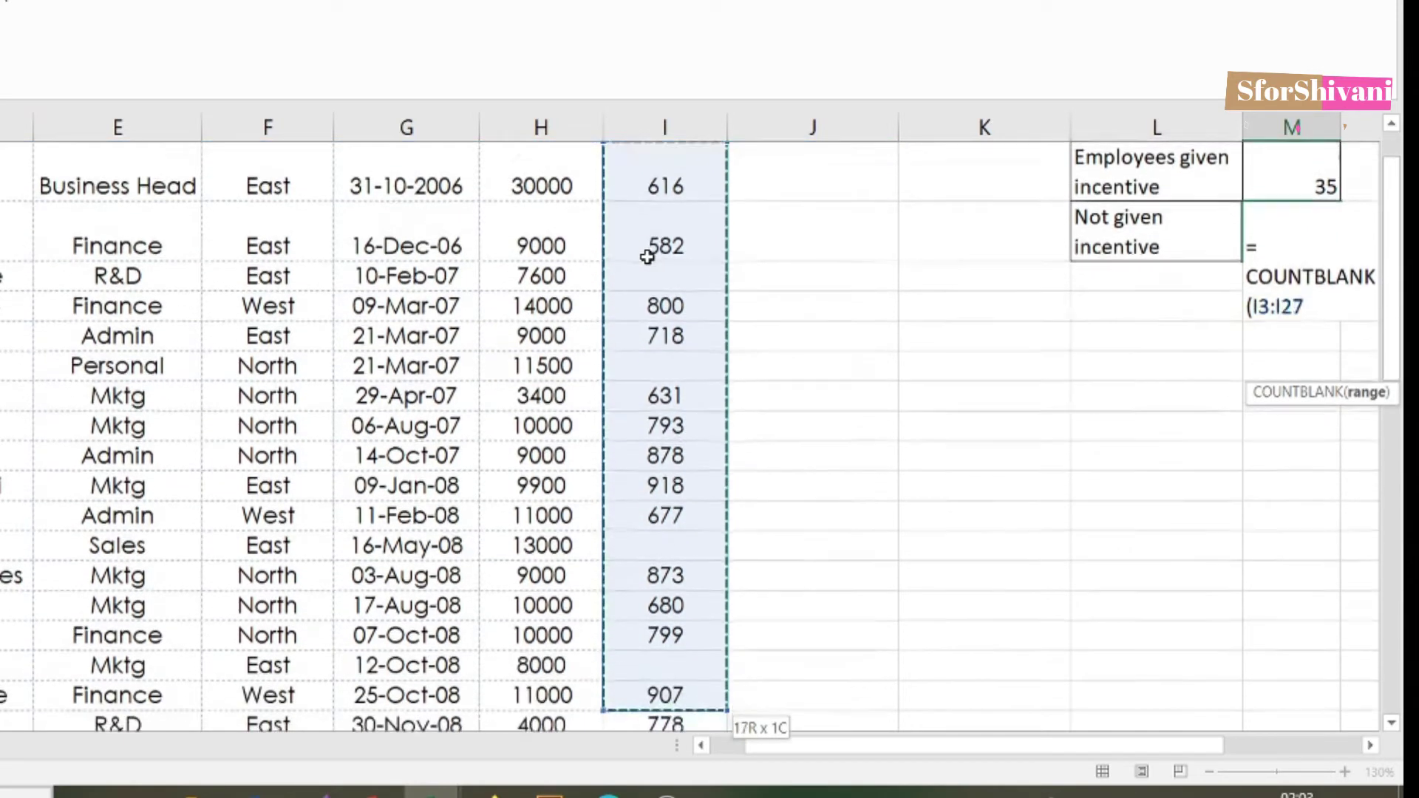
{"action": "key", "text": "ctrl+shift+Down"}
{"action": "key", "text": "ctrl+shift+Down"}
{"action": "key", "text": "ctrl+shift+Up"}
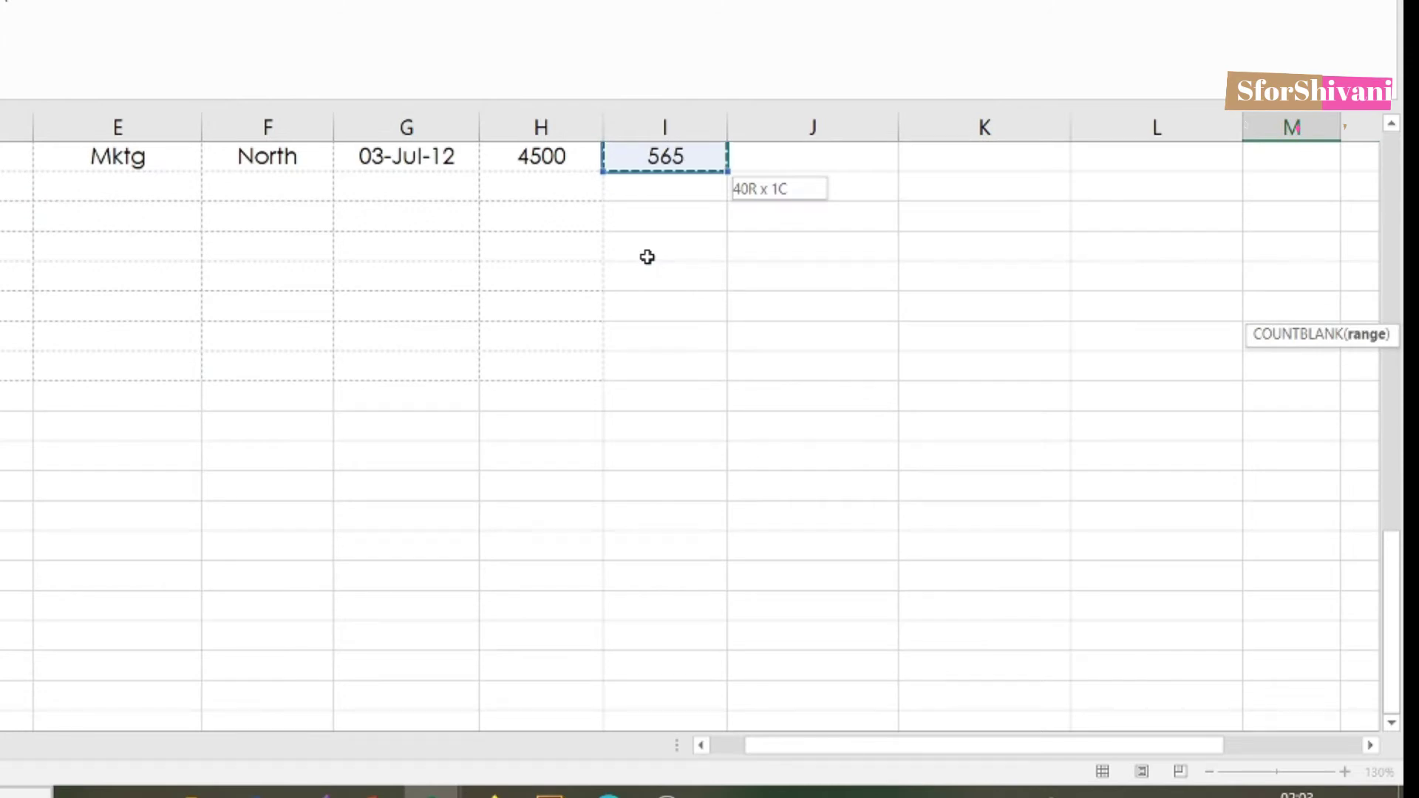
{"action": "key", "text": "Return"}
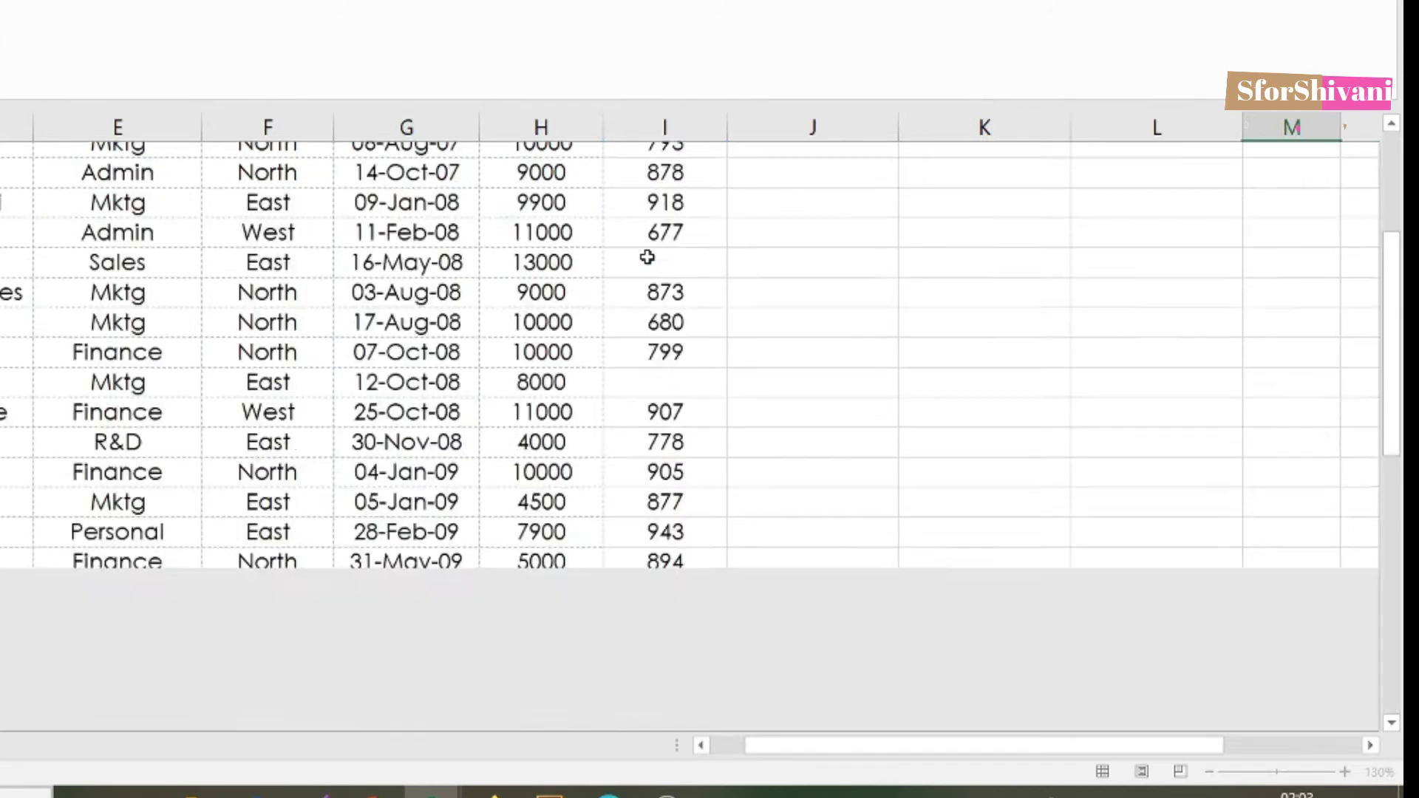
{"action": "scroll", "coordinate": [648, 256], "scroll_direction": "up", "scroll_amount": 2}
{"action": "left_click", "coordinate": [1262, 319]}
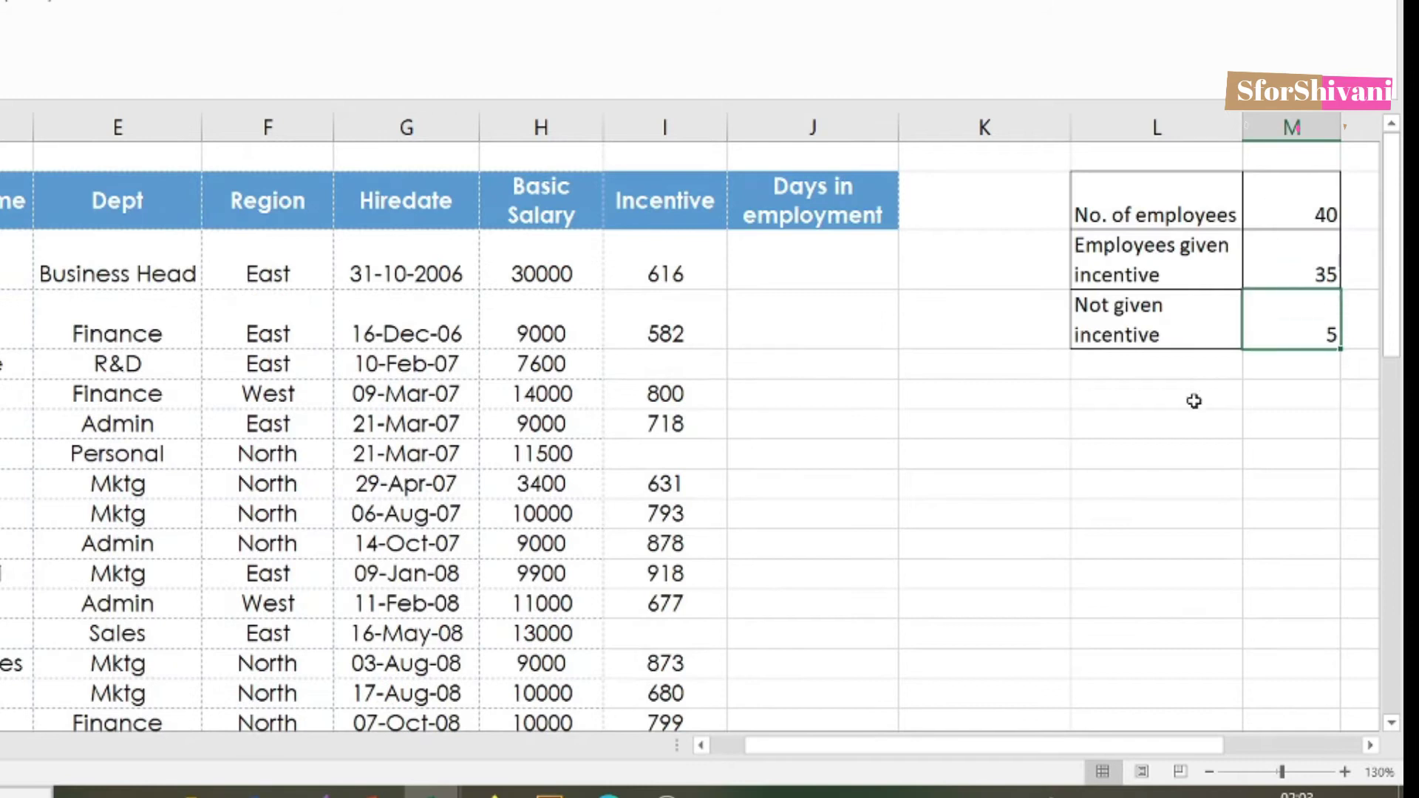
Step: Calculate the first employee's days in employment in J3 with the formula =TODAY()-G3
{"action": "left_click_drag", "start_coordinate": [983, 747], "coordinate": [1123, 745]}
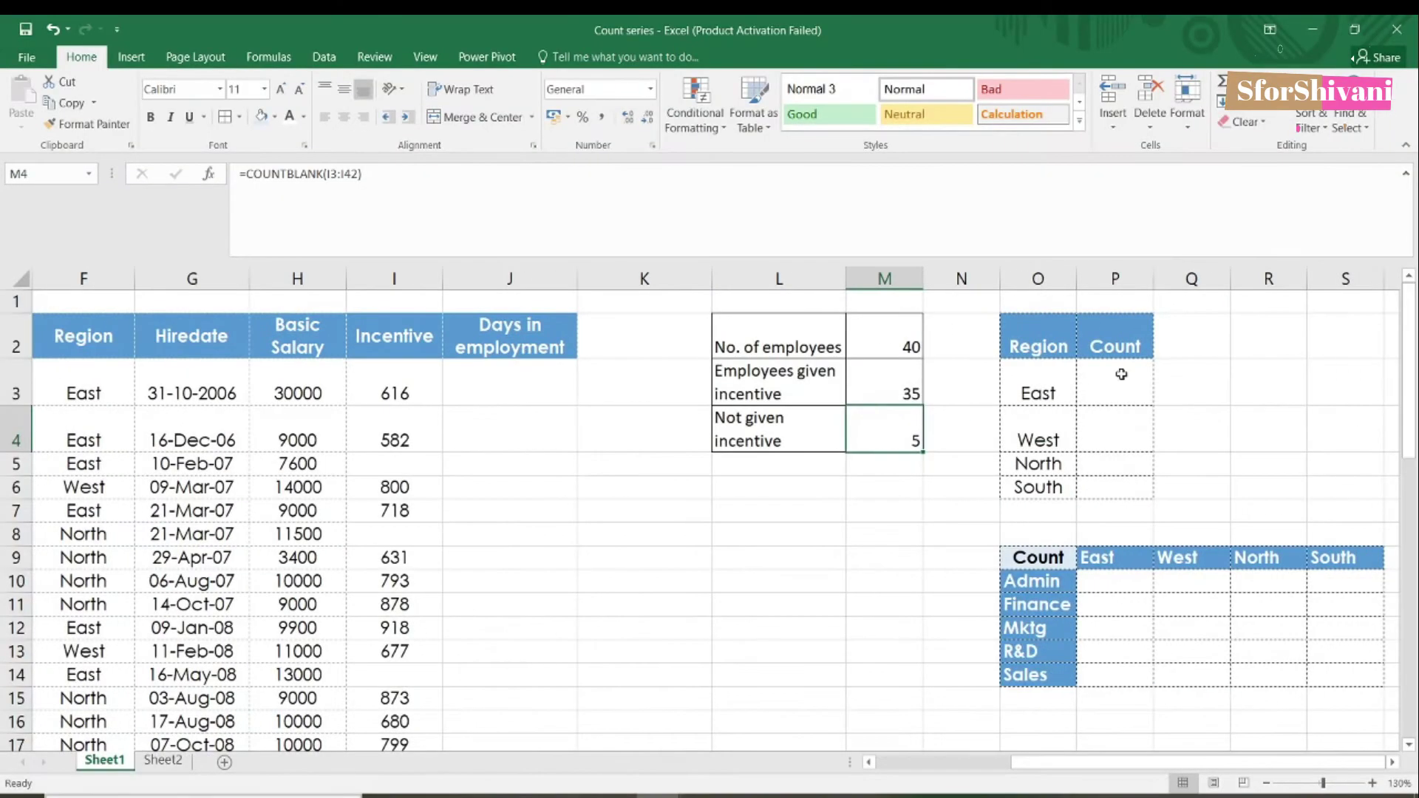
{"action": "left_click", "coordinate": [548, 518]}
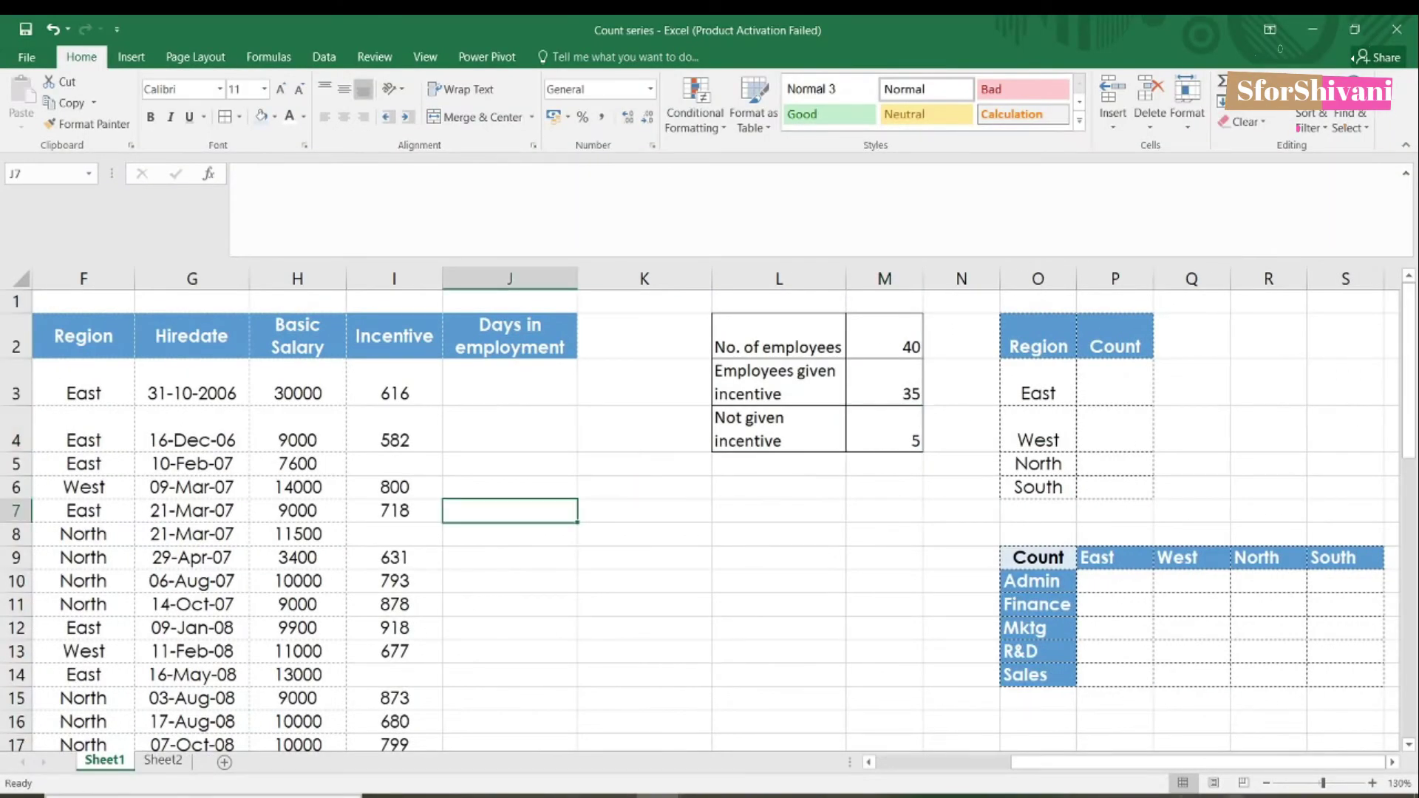
{"action": "left_click", "coordinate": [1265, 784]}
{"action": "left_click_drag", "start_coordinate": [1031, 763], "coordinate": [985, 767]}
{"action": "left_click", "coordinate": [619, 326]}
{"action": "left_click", "coordinate": [716, 388]}
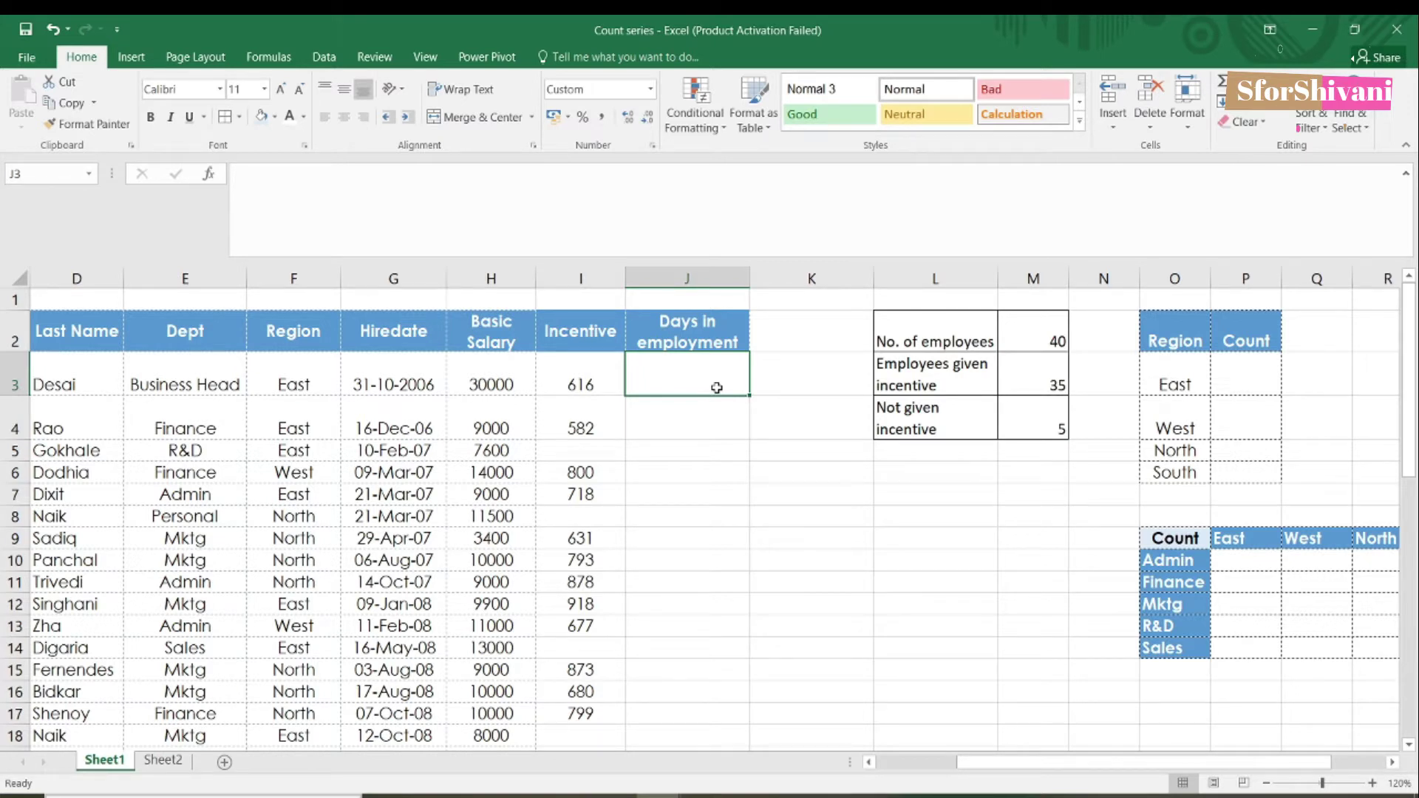
{"action": "type", "text": "=today"}
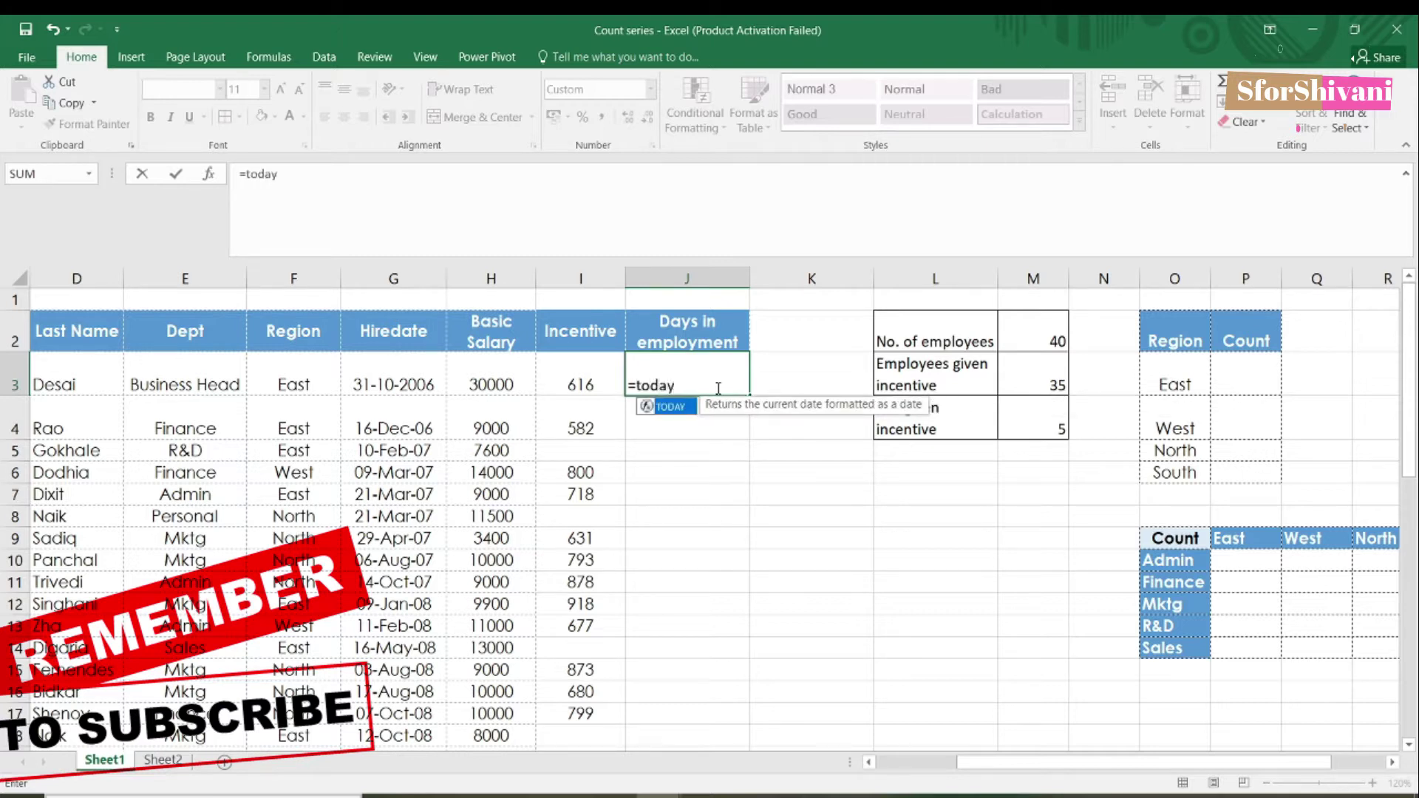
{"action": "type", "text": "()-"}
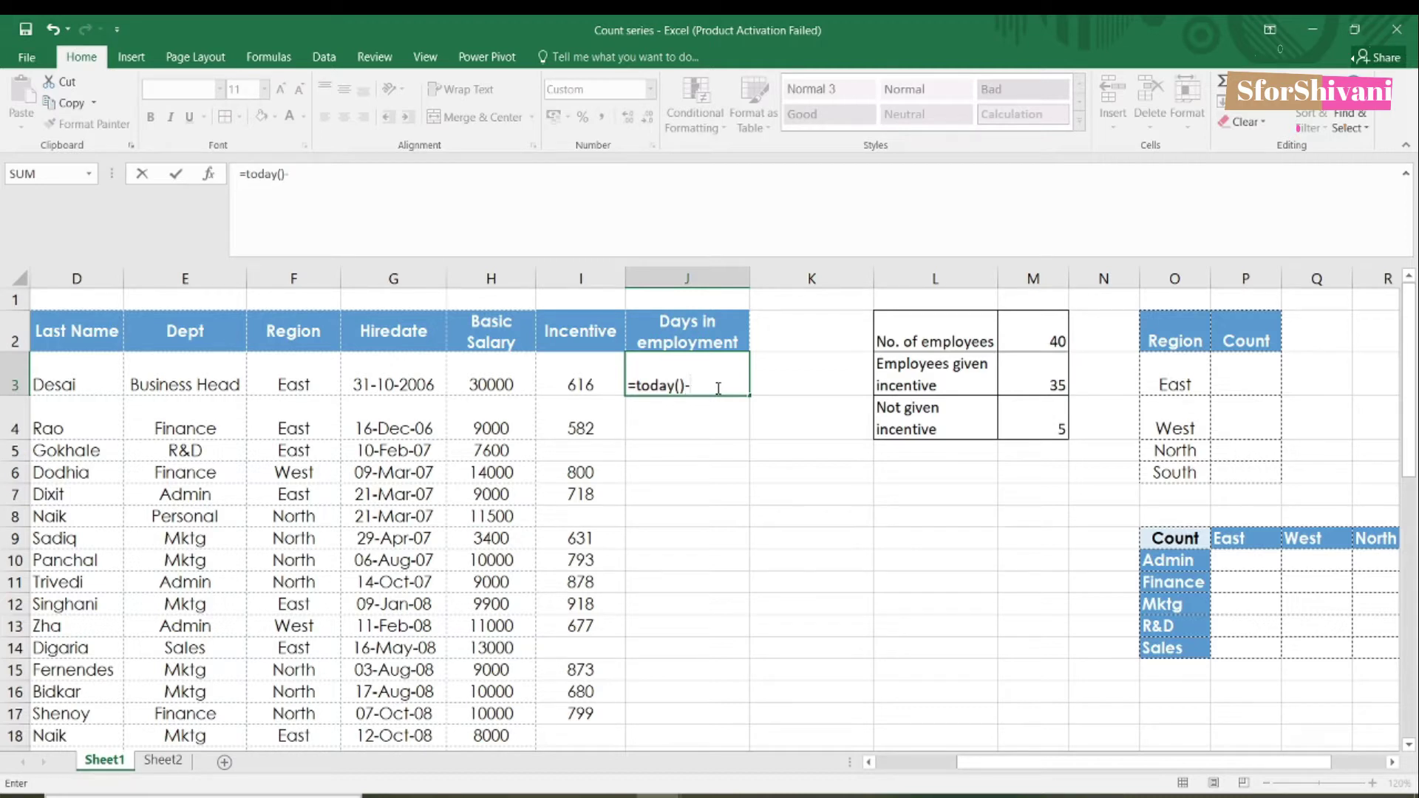
{"action": "left_click", "coordinate": [405, 380]}
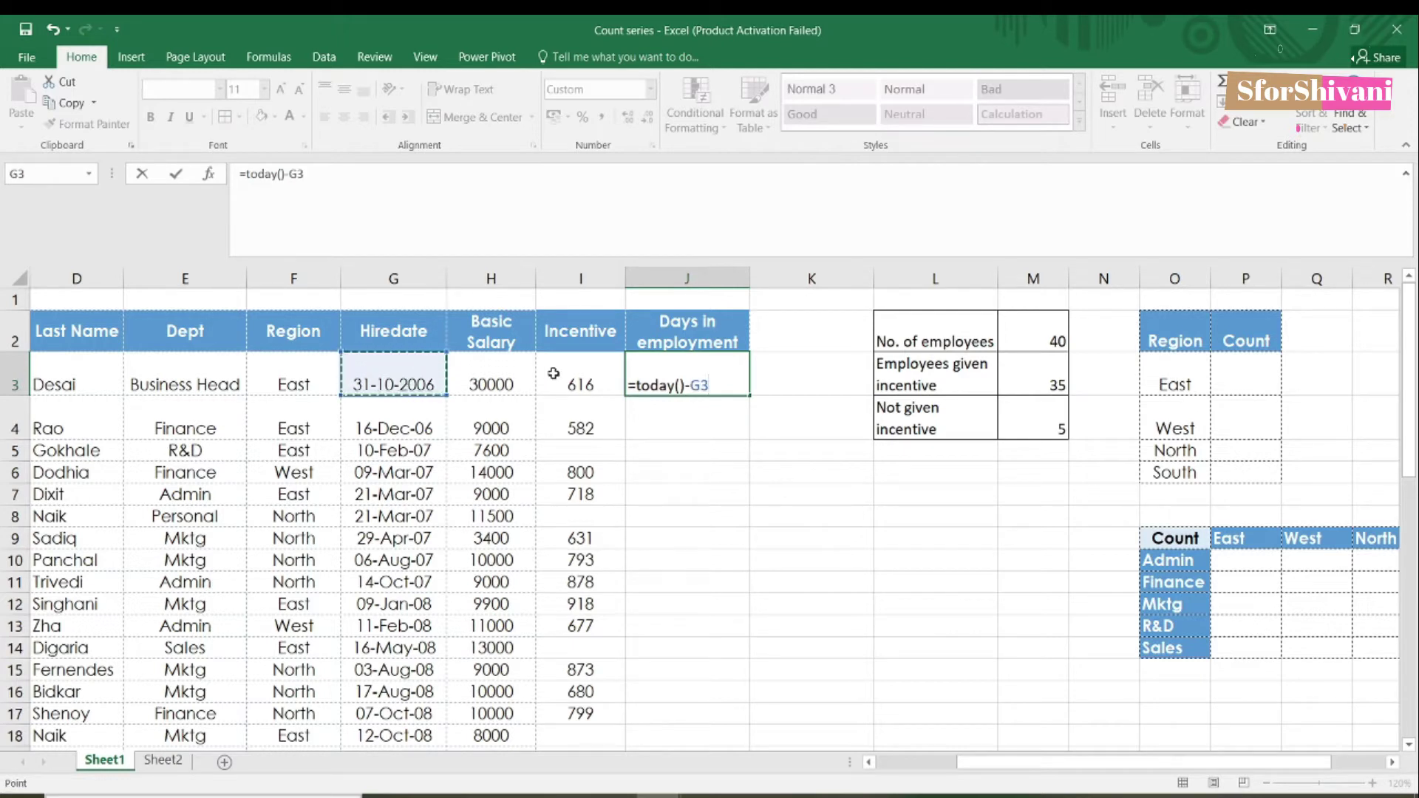
{"action": "key", "text": "Return"}
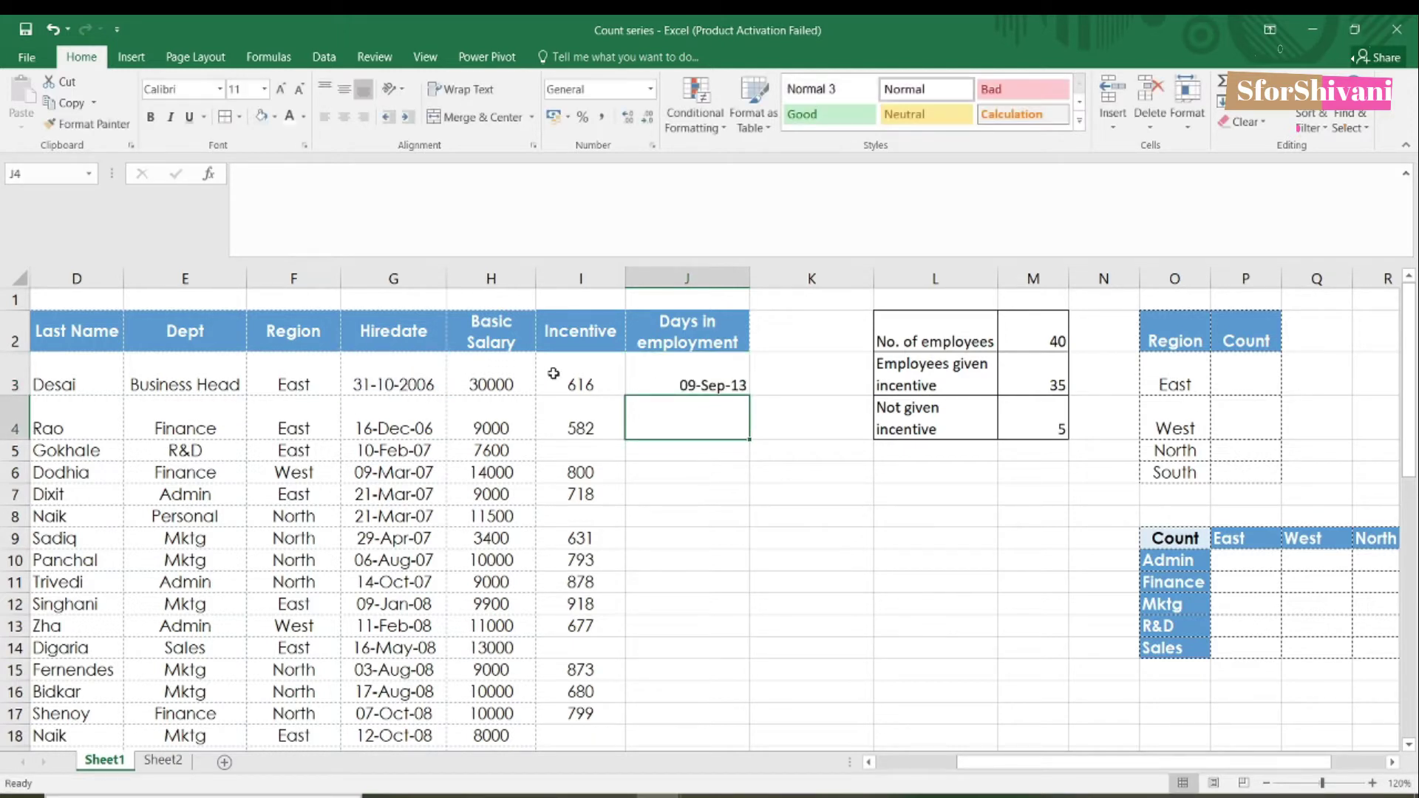
Step: Fill the J3 days-in-employment formula down column J for all employees in the table
{"action": "key", "text": "Up"}
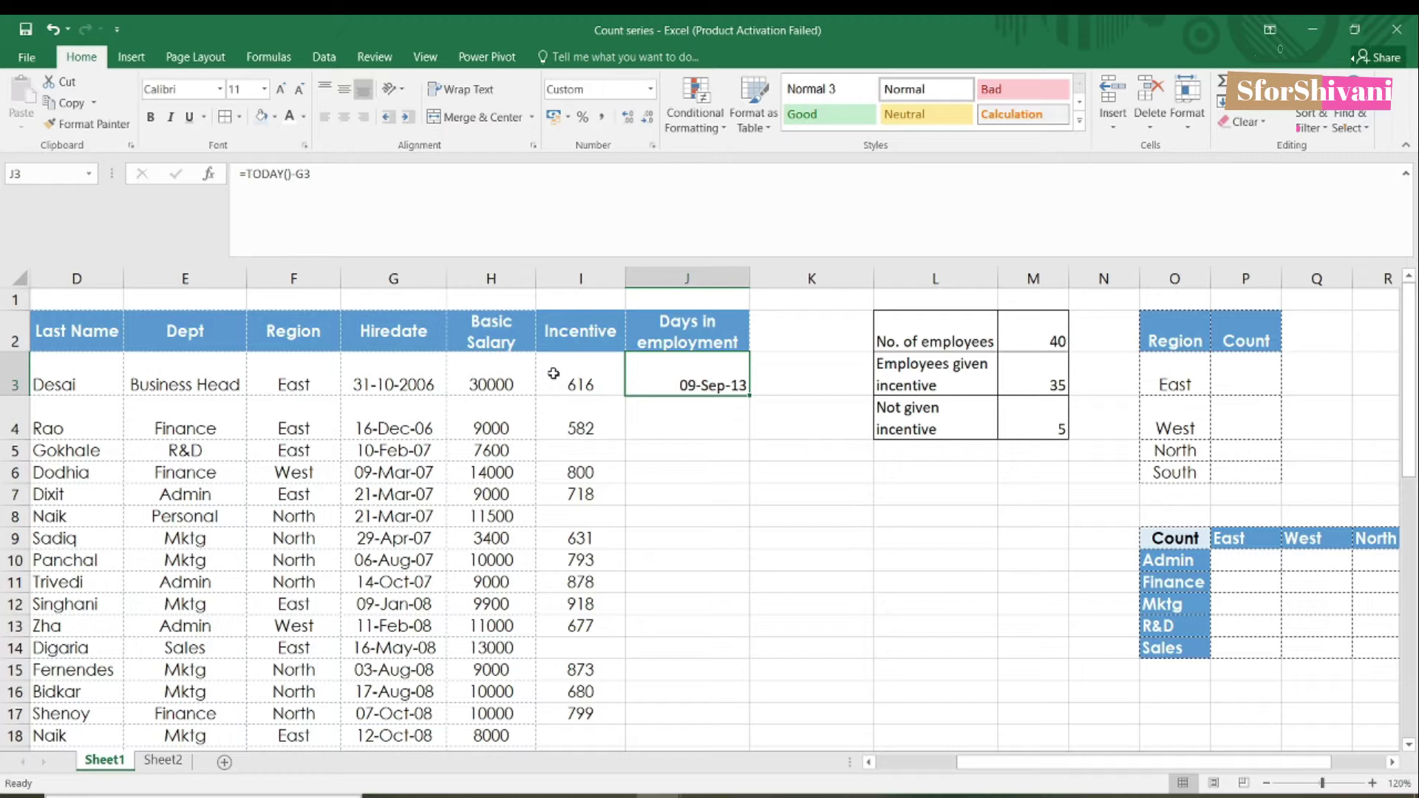
{"action": "double_click", "coordinate": [753, 398]}
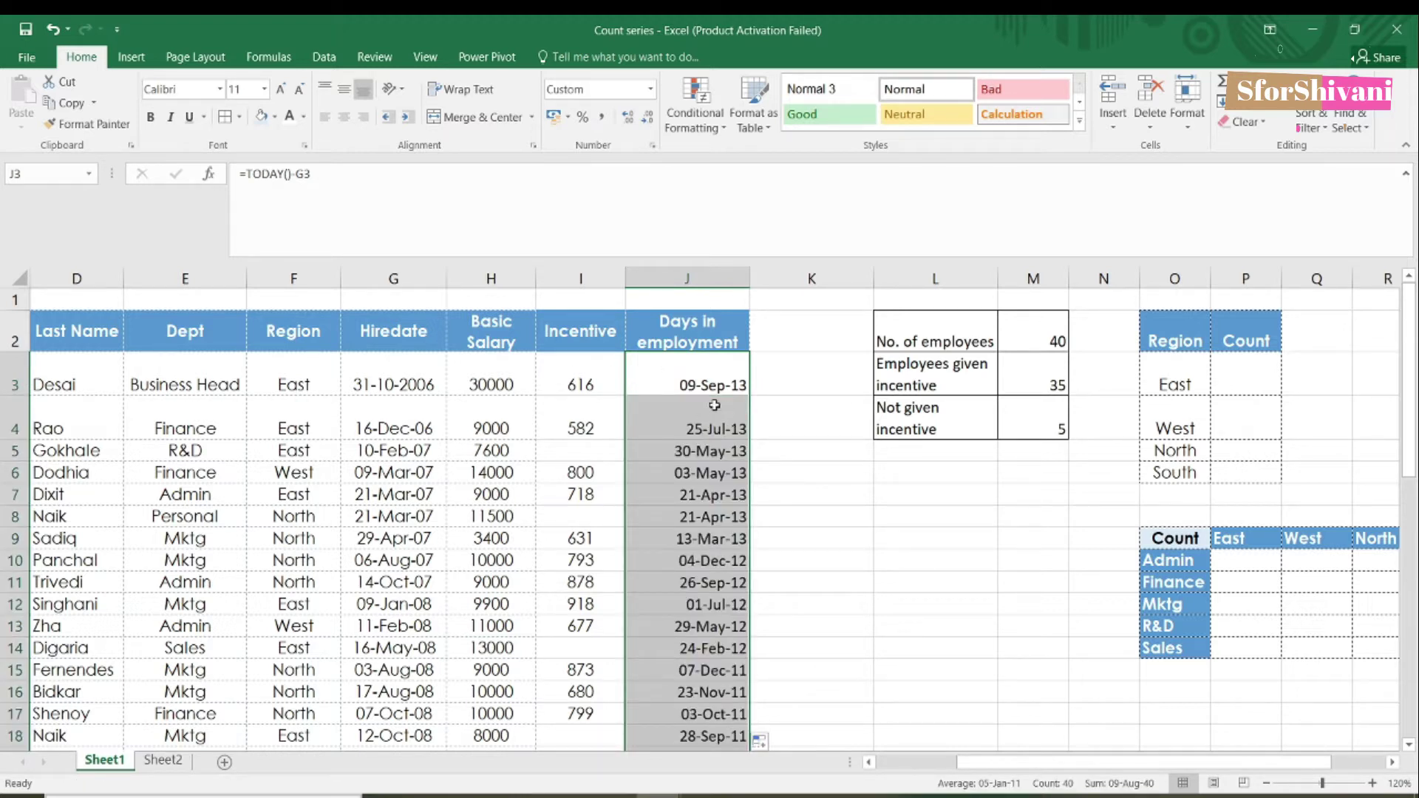
{"action": "scroll", "coordinate": [695, 476], "scroll_direction": "down", "scroll_amount": 7}
{"action": "scroll", "coordinate": [709, 475], "scroll_direction": "up", "scroll_amount": 7}
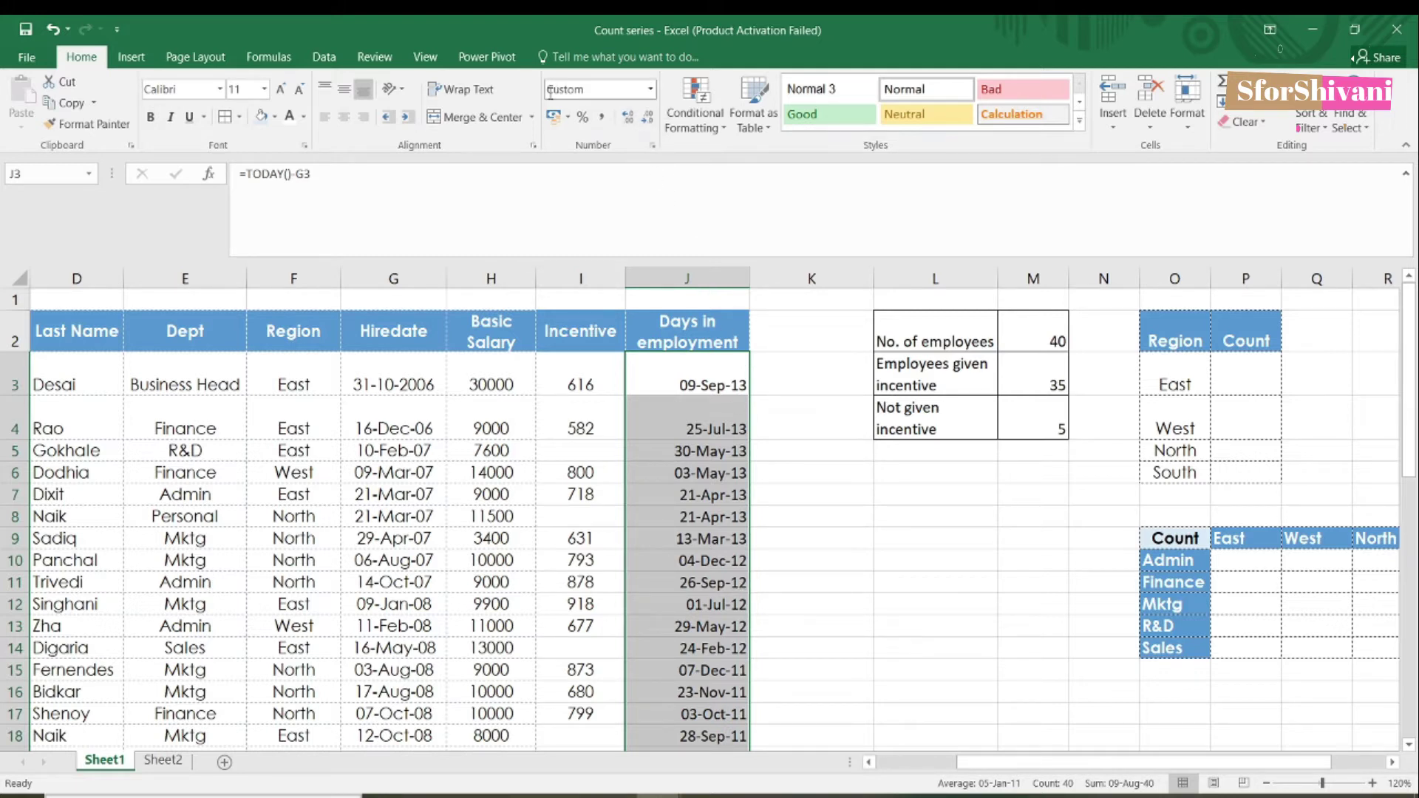
Step: Format the filled Days in employment values as Number with no decimal places
{"action": "left_click", "coordinate": [651, 89]}
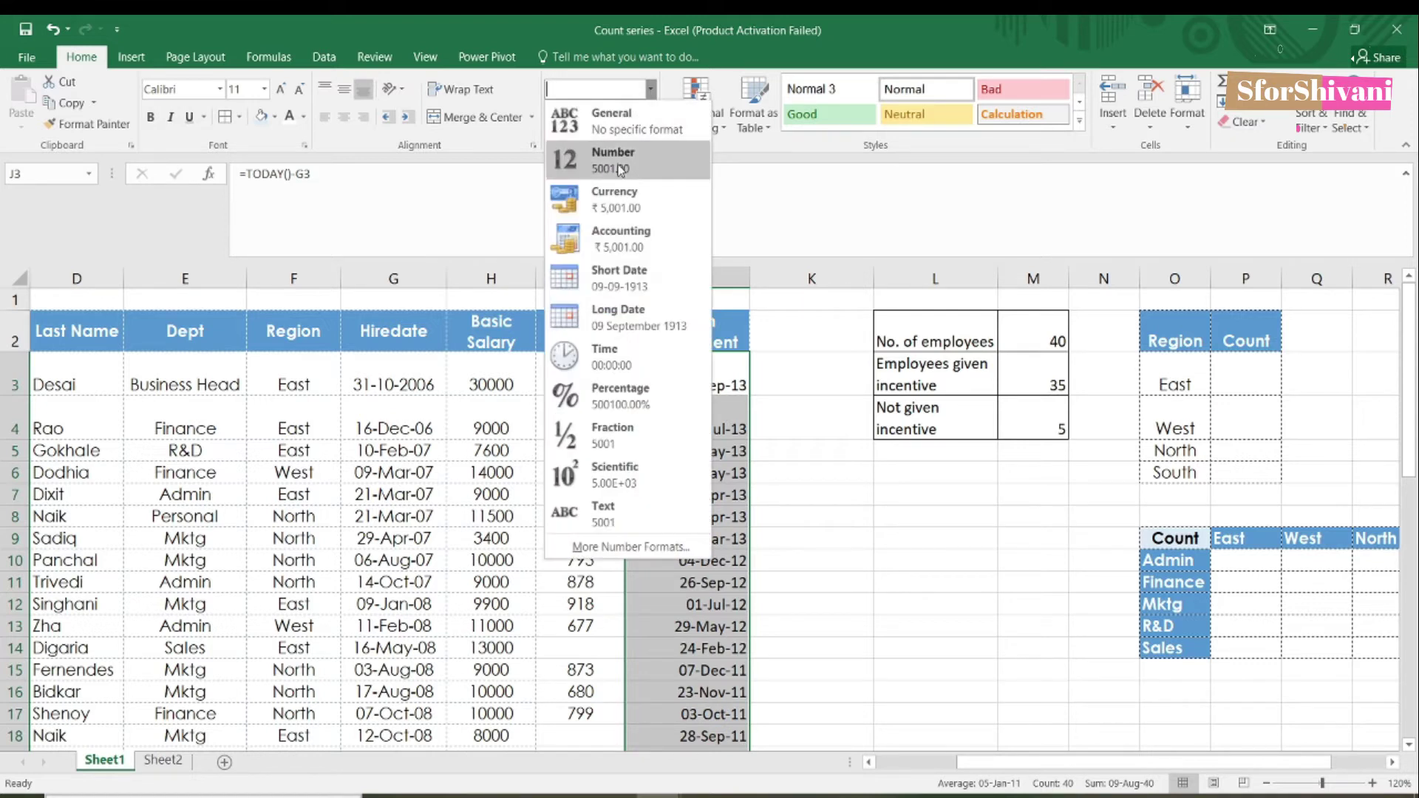
{"action": "left_click", "coordinate": [661, 167]}
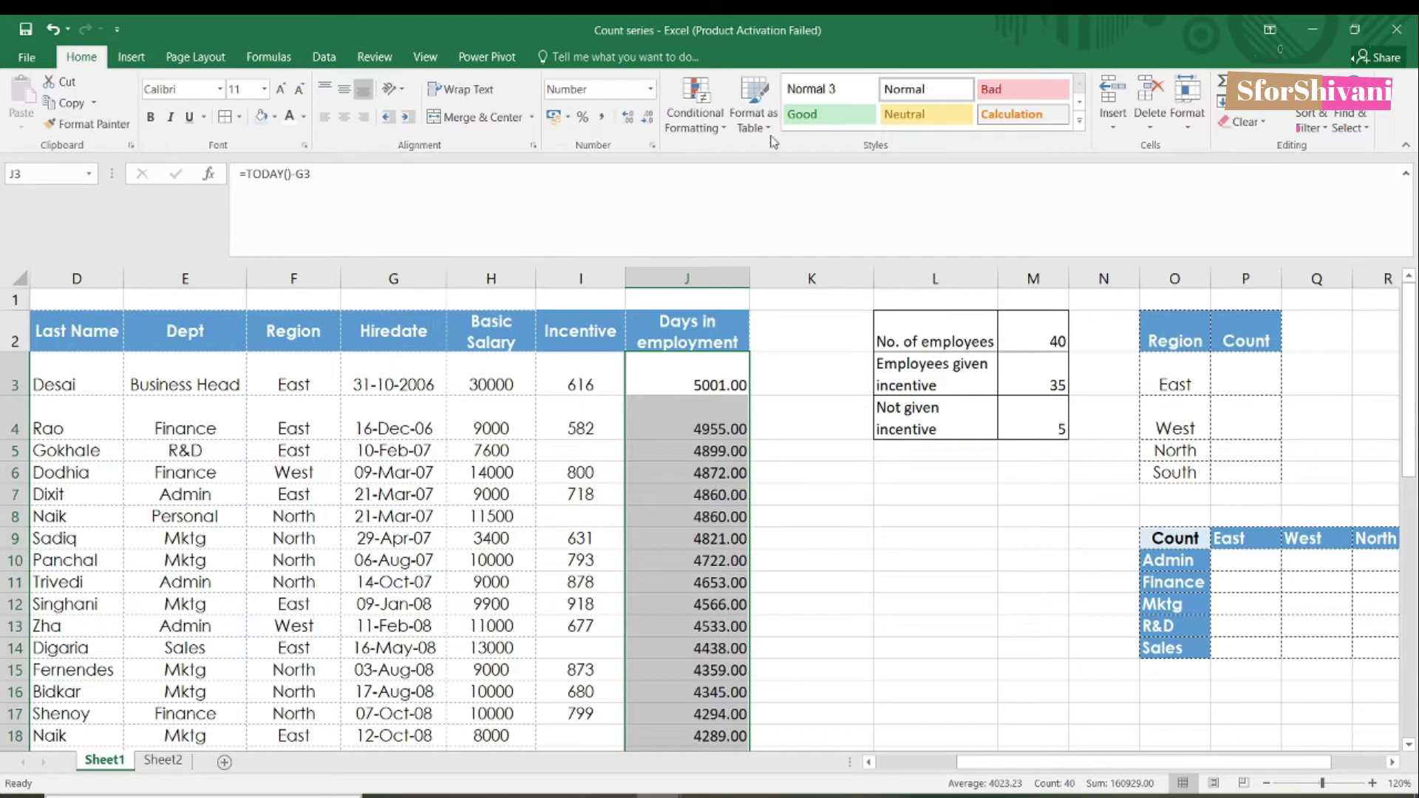
{"action": "left_click", "coordinate": [646, 120]}
{"action": "left_click", "coordinate": [647, 122]}
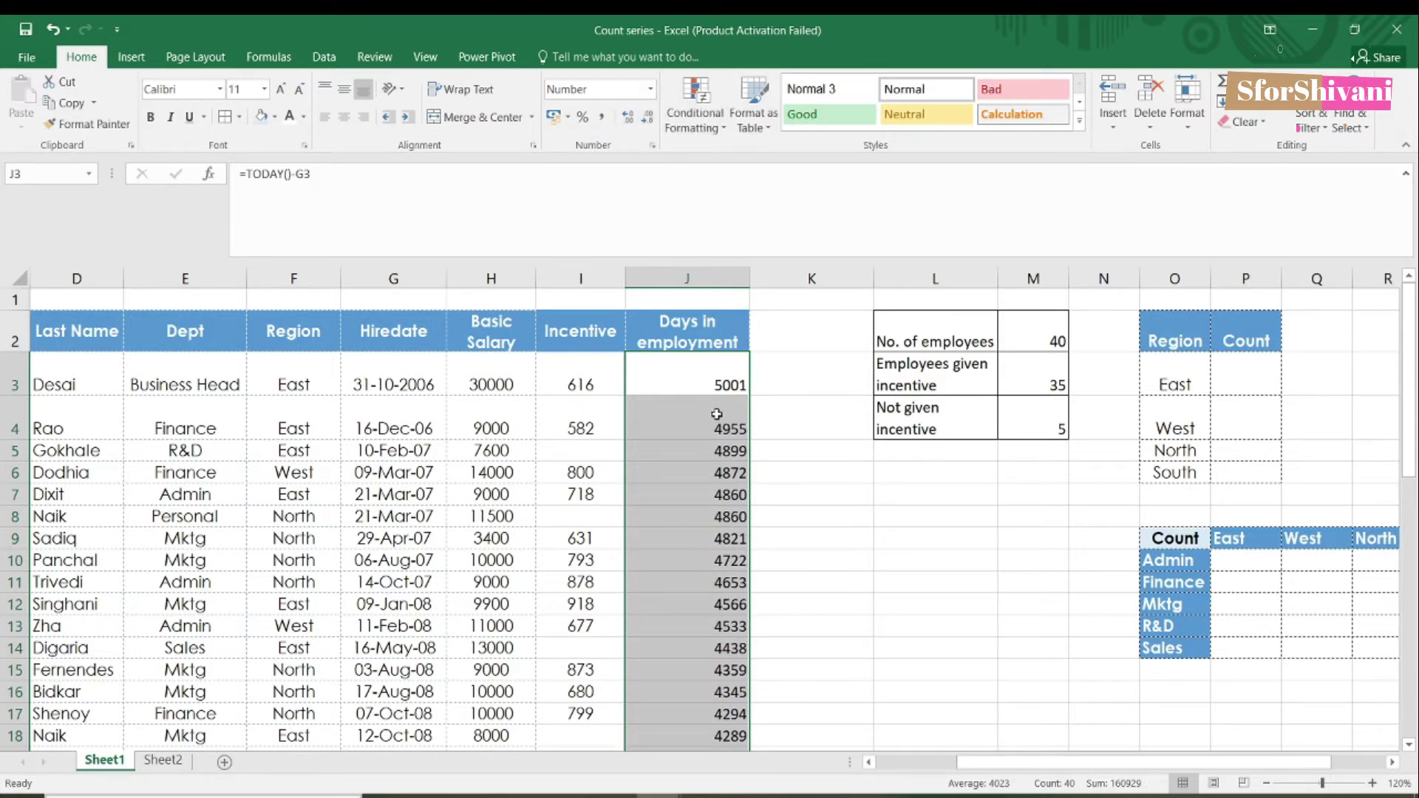
{"action": "scroll", "coordinate": [716, 413], "scroll_direction": "down", "scroll_amount": 6}
{"action": "scroll", "coordinate": [706, 455], "scroll_direction": "down", "scroll_amount": 5}
{"action": "scroll", "coordinate": [706, 455], "scroll_direction": "up", "scroll_amount": 11}
Step: Calculate years of employment in K3 with the formula =J3/365 and fill it down column K
{"action": "left_click", "coordinate": [770, 343]}
{"action": "left_click", "coordinate": [770, 380]}
{"action": "key", "text": "Left"}
{"action": "key", "text": "Right"}
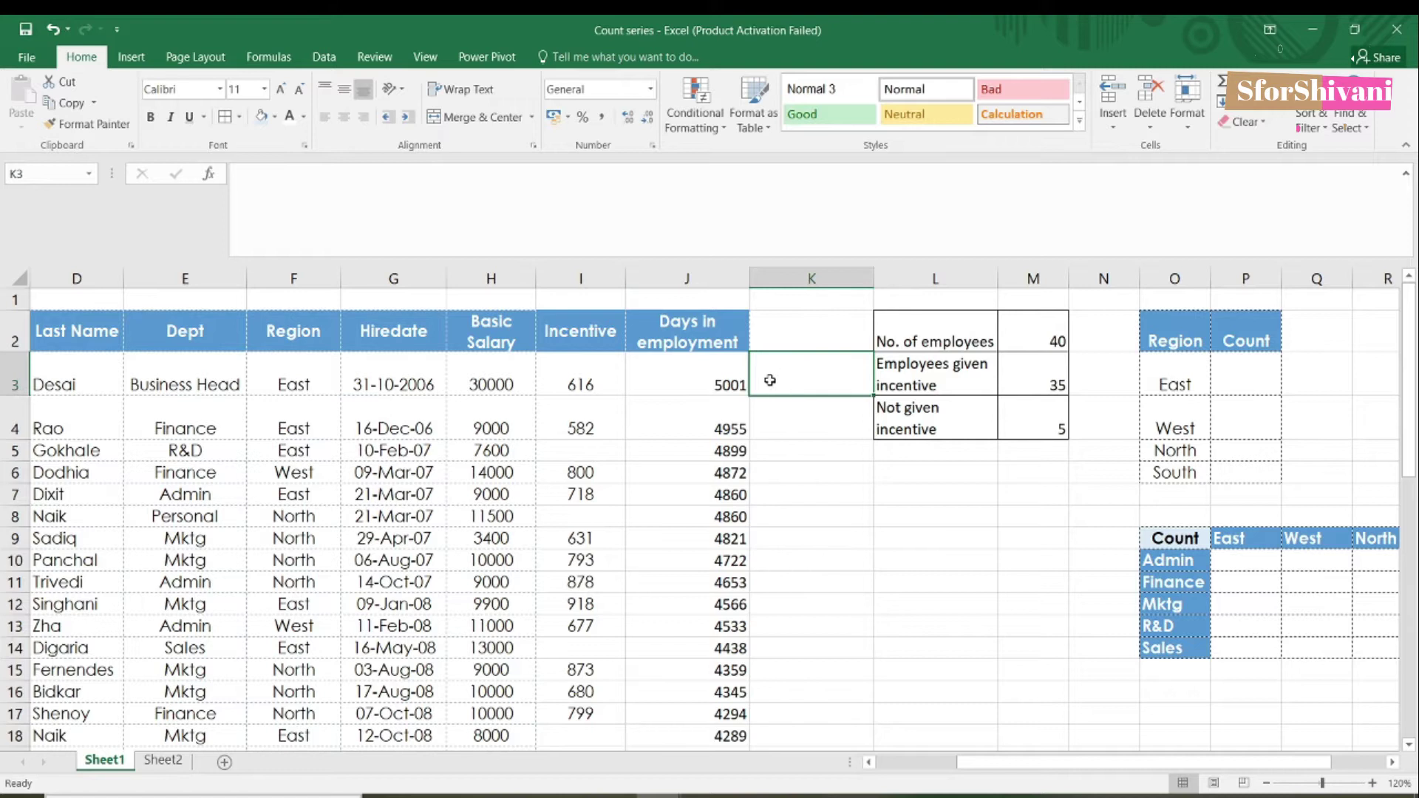
{"action": "type", "text": "="}
{"action": "left_click", "coordinate": [699, 385]}
{"action": "type", "text": "/365"}
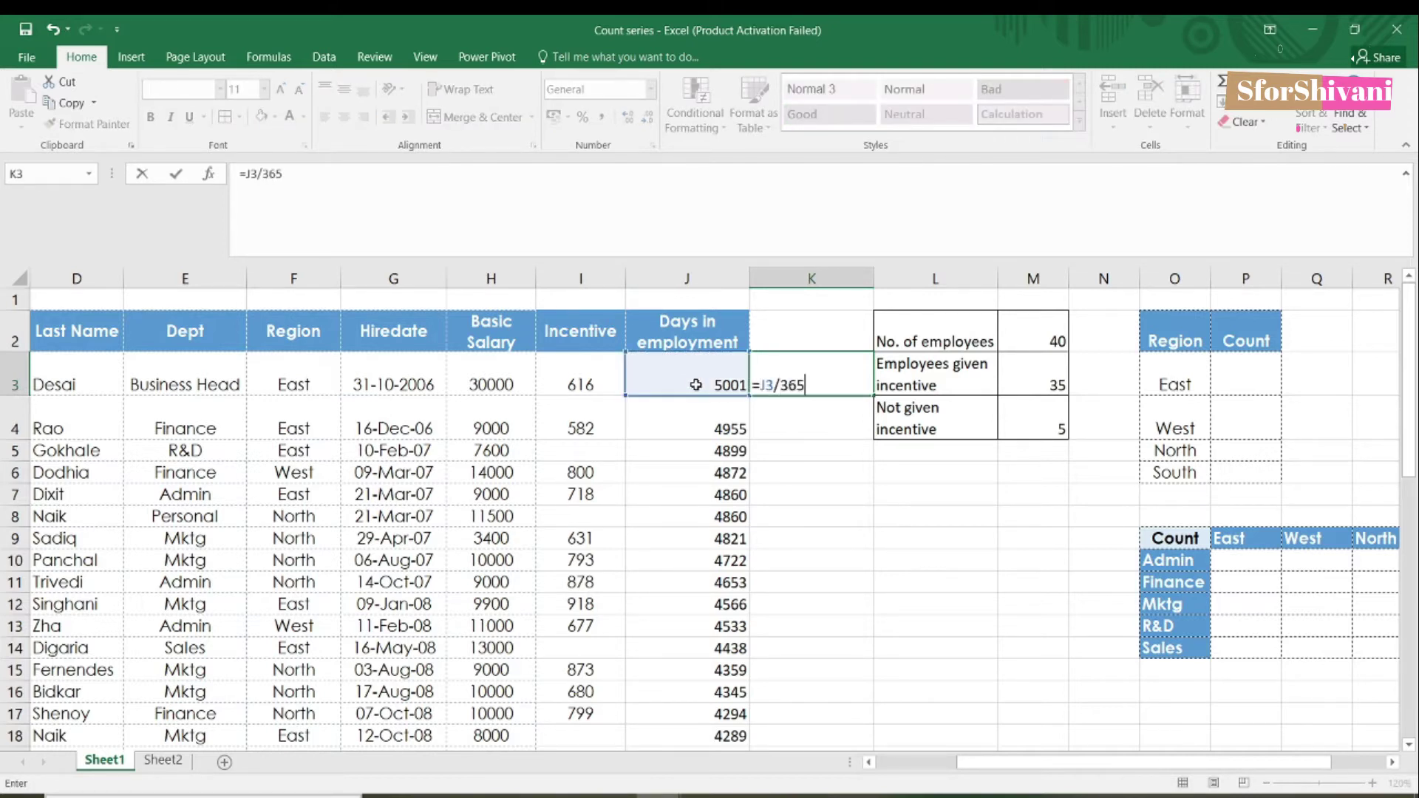
{"action": "key", "text": "Return"}
{"action": "left_click", "coordinate": [809, 382]}
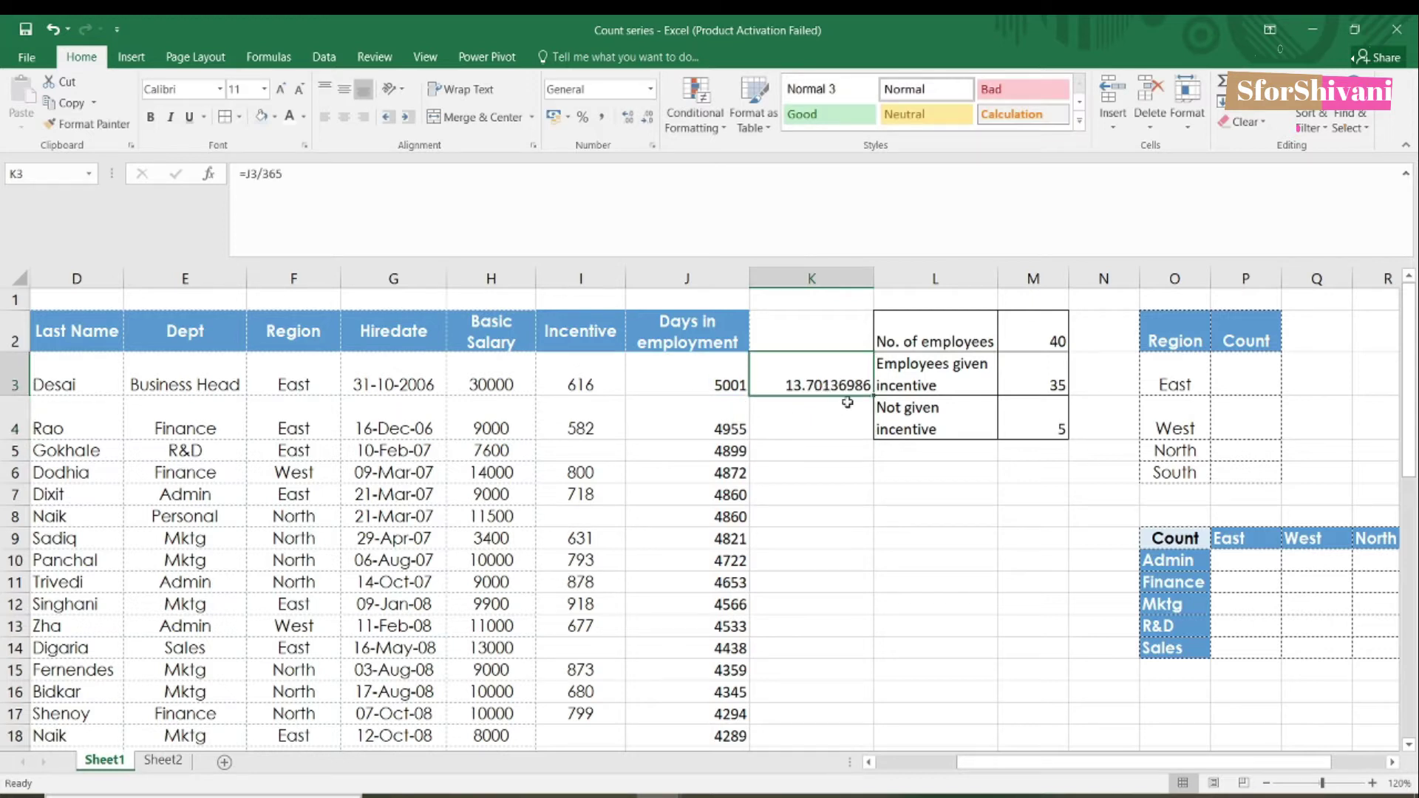
{"action": "double_click", "coordinate": [874, 397]}
{"action": "scroll", "coordinate": [804, 604], "scroll_direction": "down", "scroll_amount": 2}
{"action": "scroll", "coordinate": [804, 605], "scroll_direction": "up", "scroll_amount": 2}
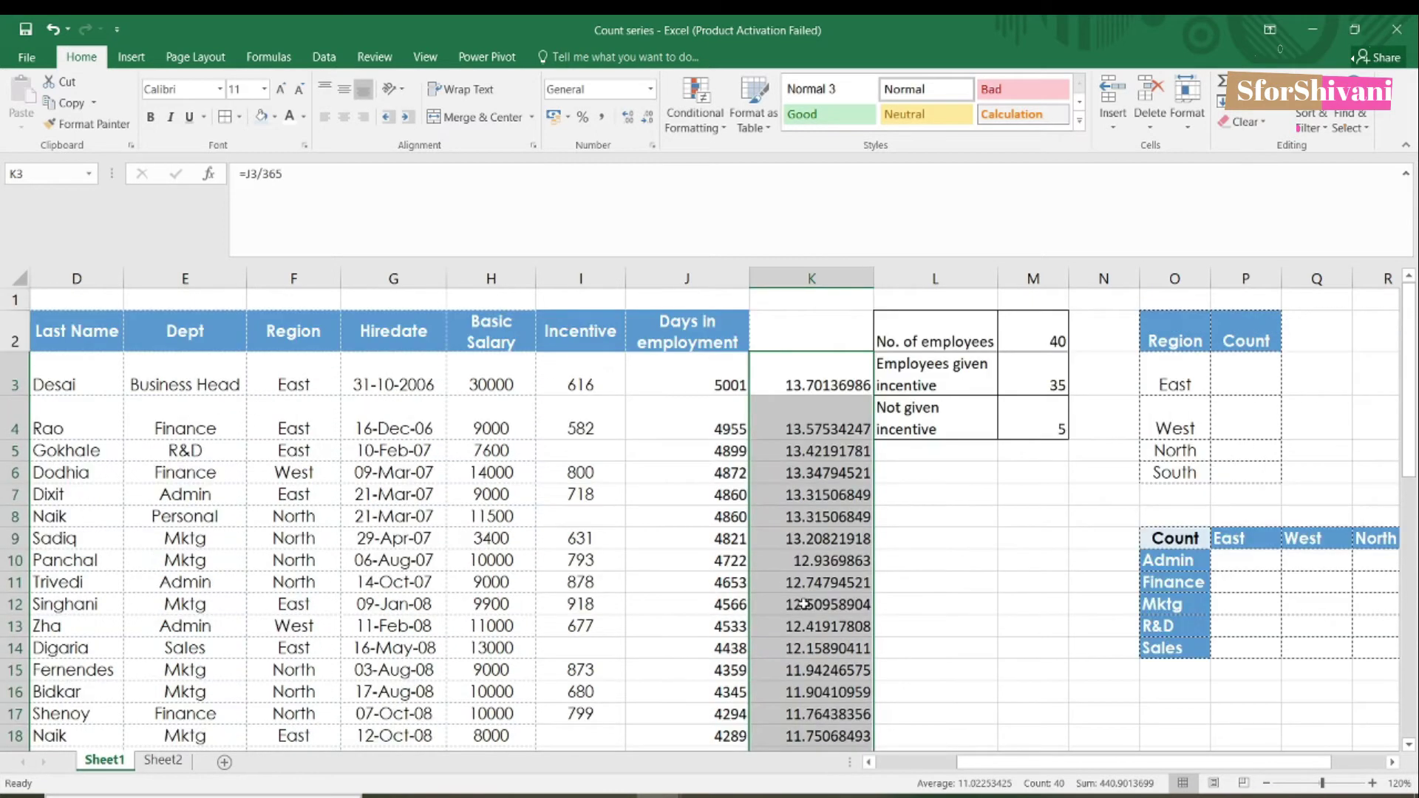
{"action": "left_click", "coordinate": [818, 389]}
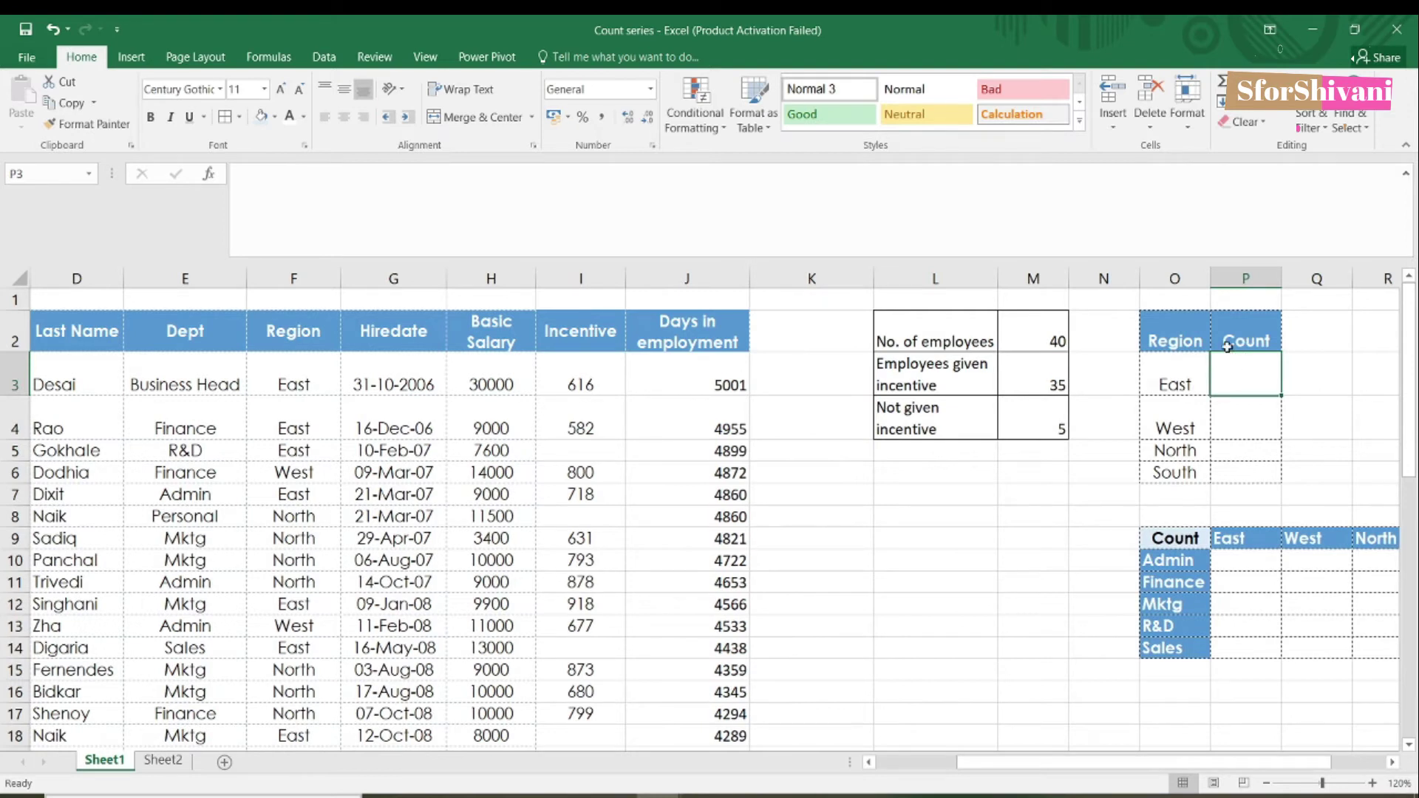
{"action": "left_click", "coordinate": [1182, 386]}
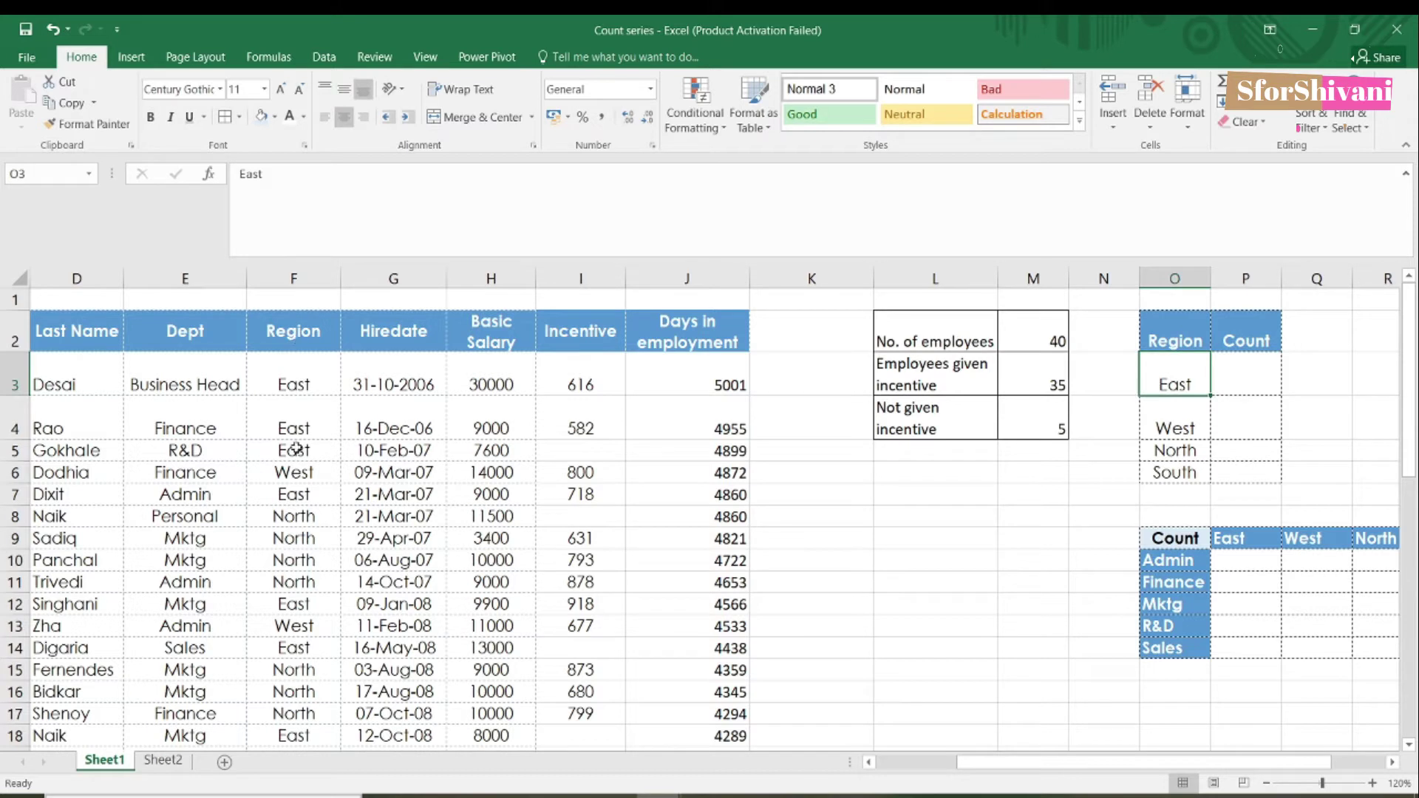
{"action": "left_click", "coordinate": [322, 369]}
{"action": "left_click", "coordinate": [333, 446]}
{"action": "left_click", "coordinate": [344, 665]}
{"action": "scroll", "coordinate": [370, 628], "scroll_direction": "down", "scroll_amount": 2}
{"action": "scroll", "coordinate": [370, 628], "scroll_direction": "up", "scroll_amount": 2}
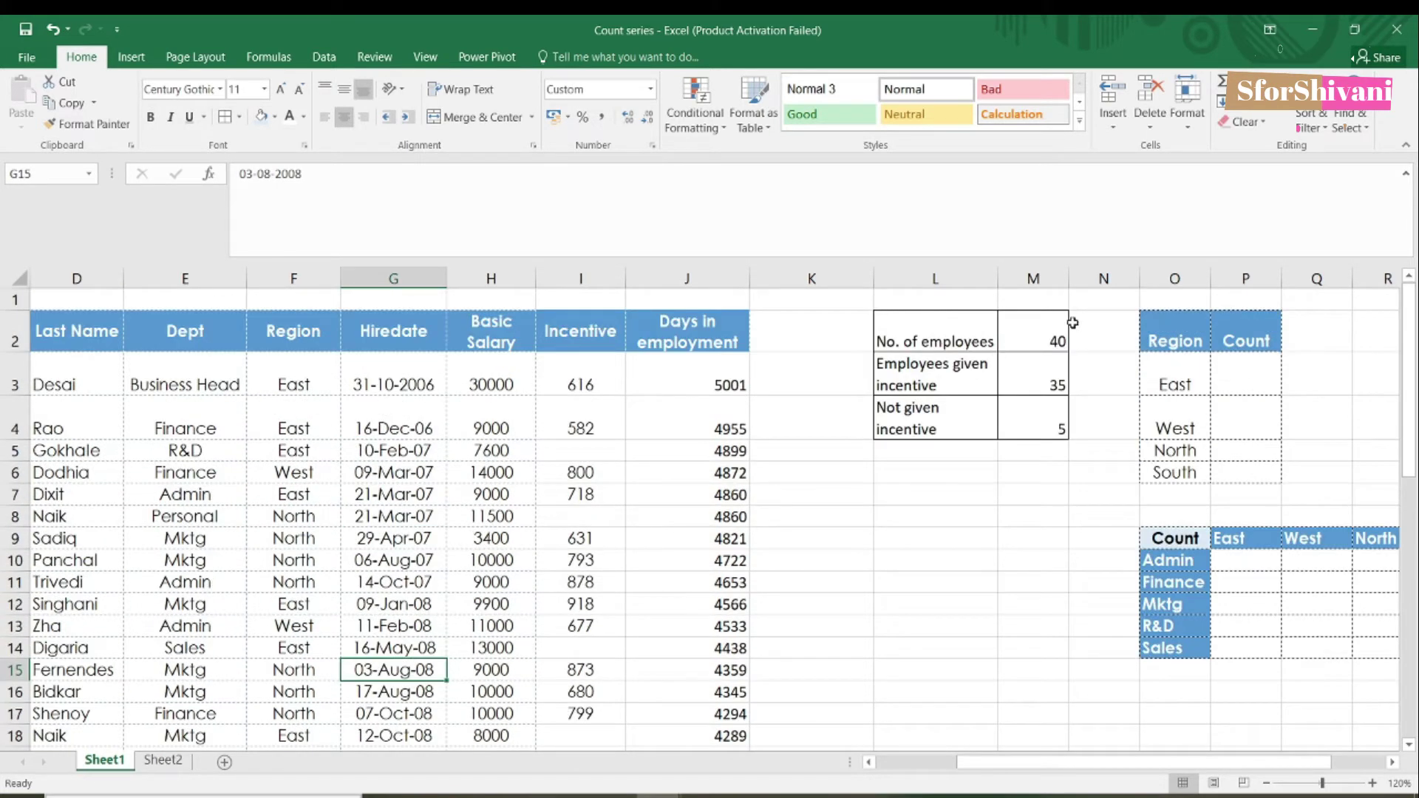
Step: Count the East region employees in P3 with the formula =COUNTIF(F3:F42,O3)
{"action": "left_click", "coordinate": [1251, 365]}
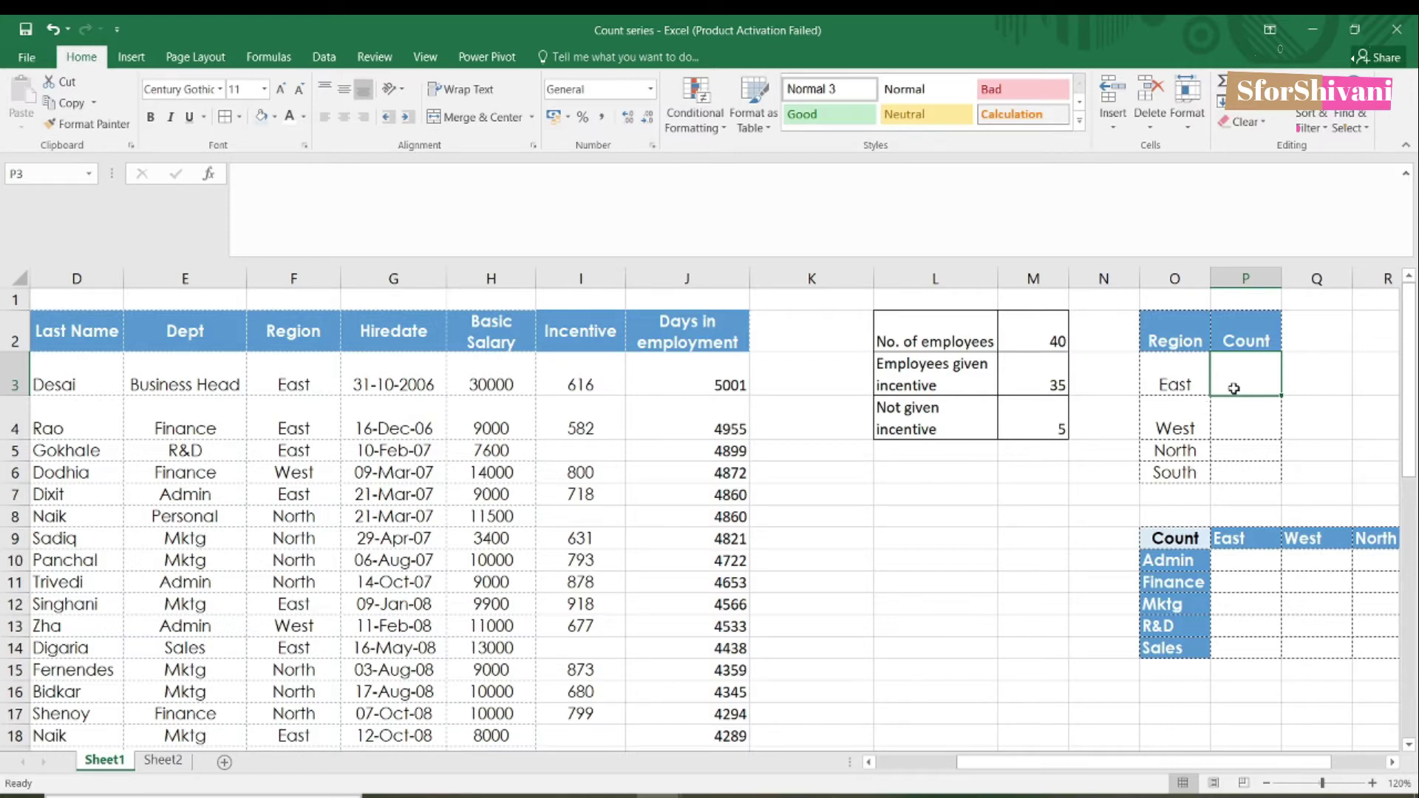
{"action": "type", "text": "=countof"}
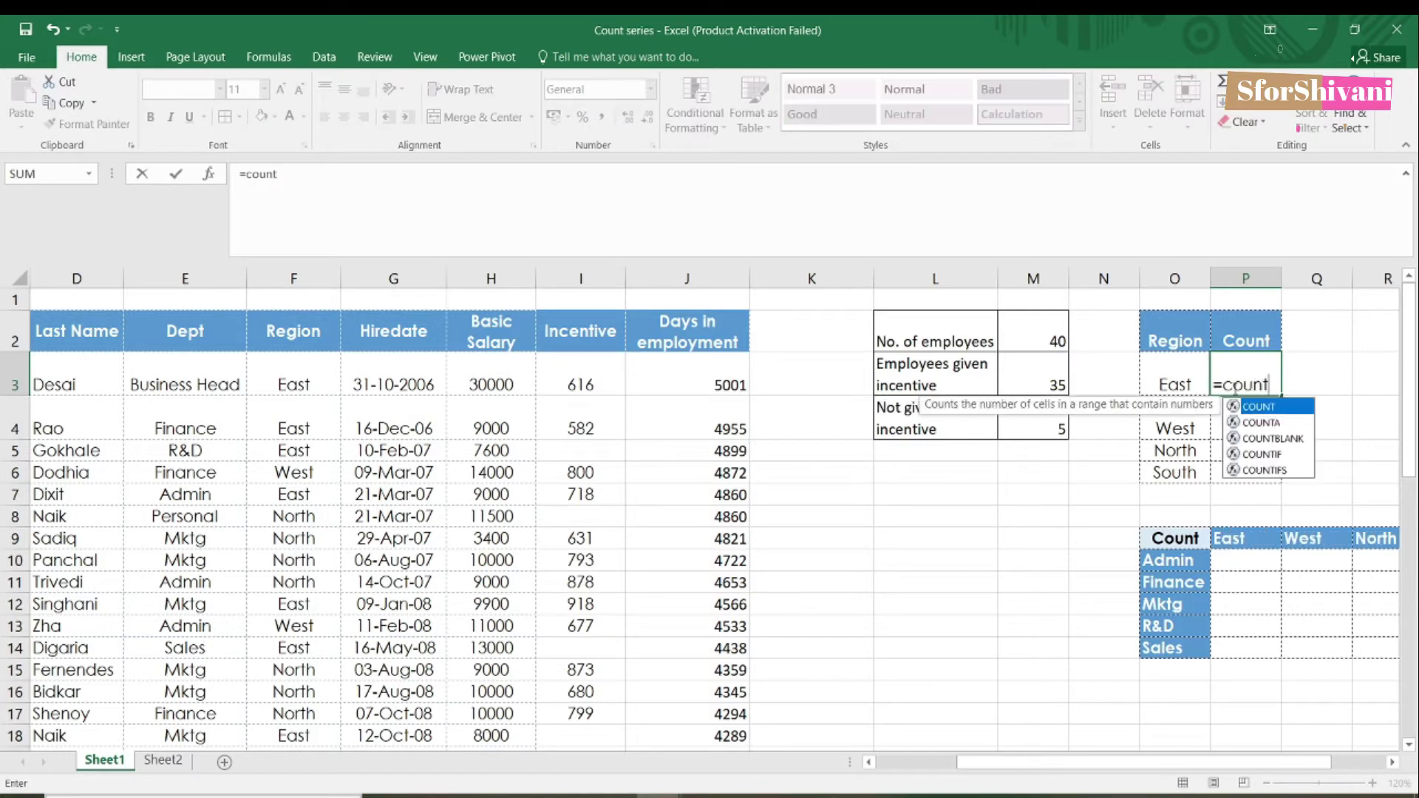
{"action": "key", "text": "BackSpace"}
{"action": "type", "text": "if("}
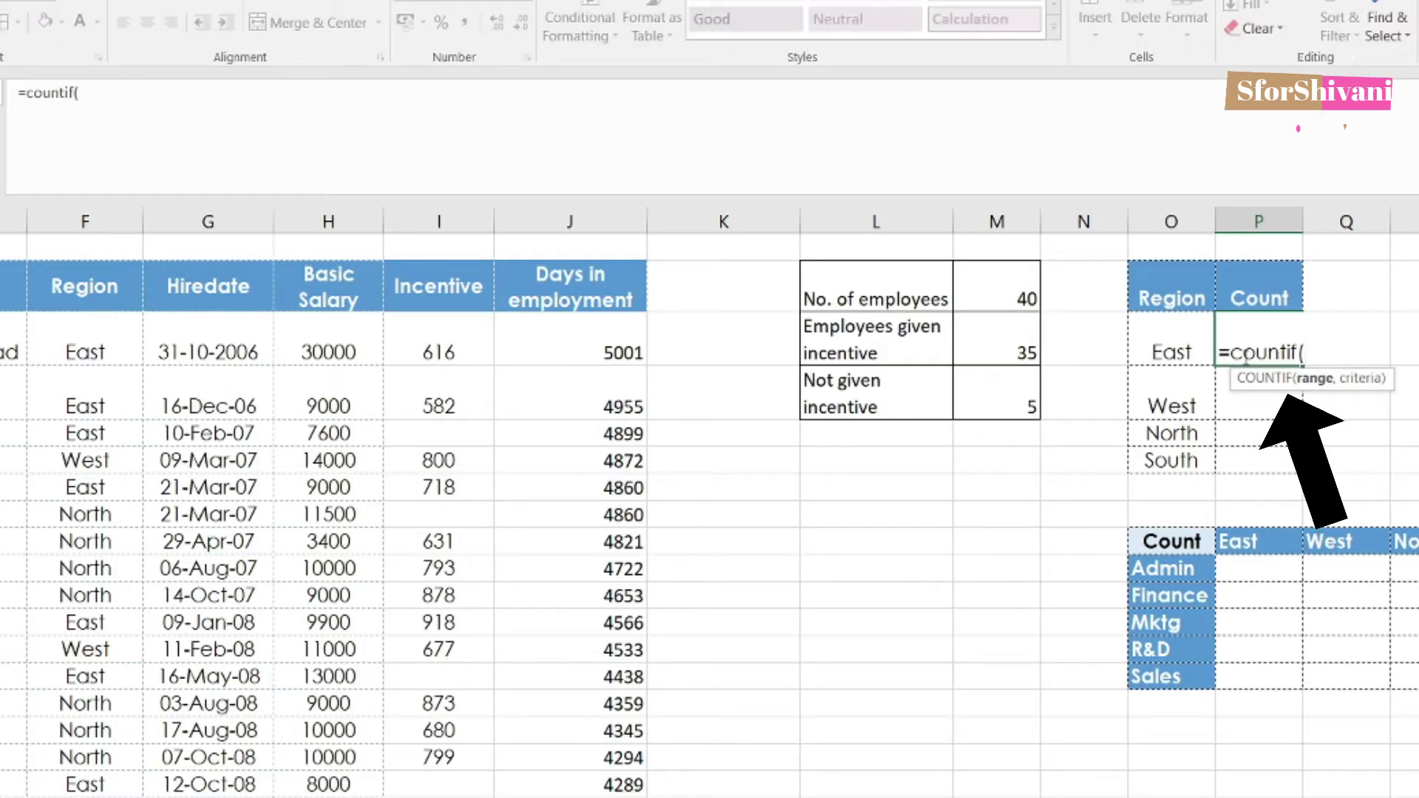
{"action": "left_click", "coordinate": [78, 344]}
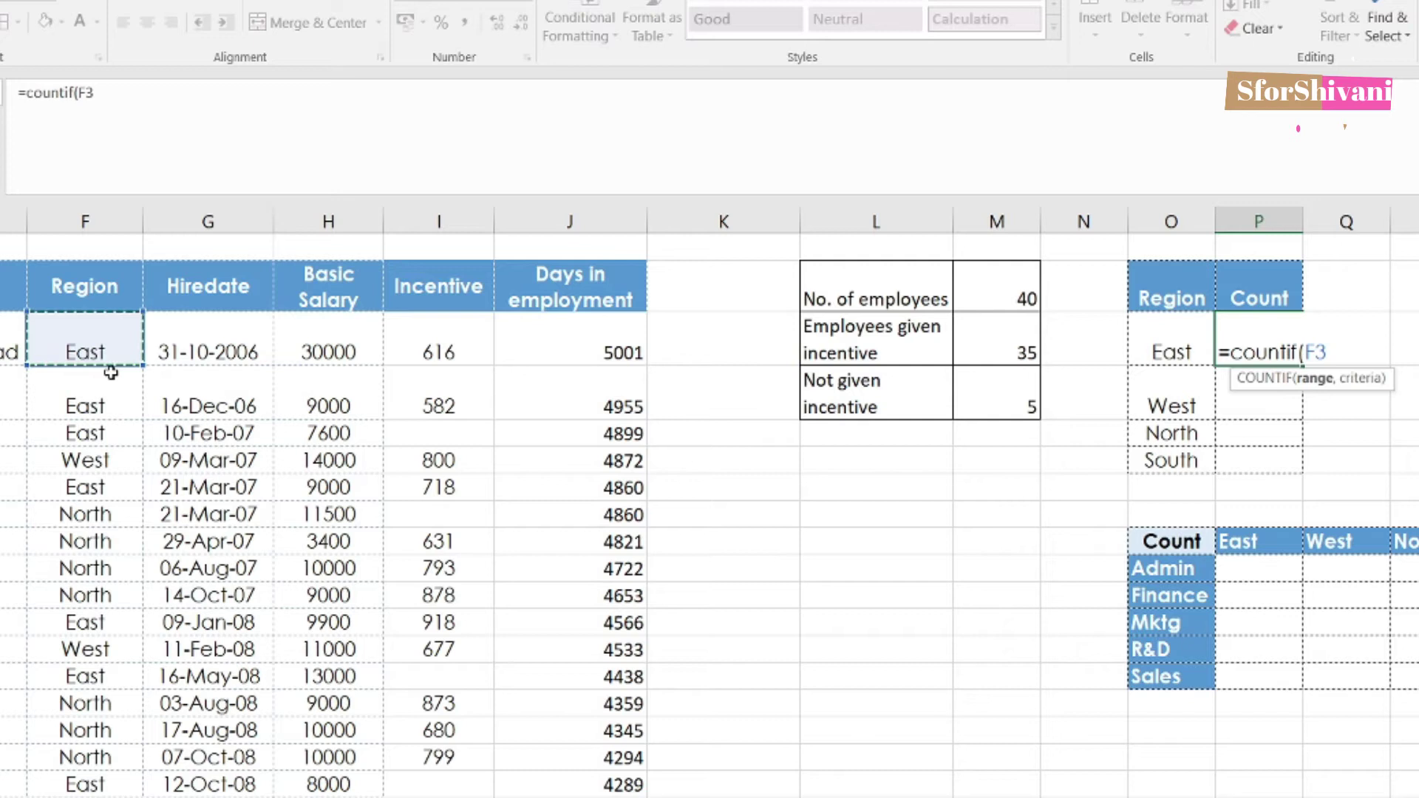
{"action": "key", "text": "ctrl+shift+Down"}
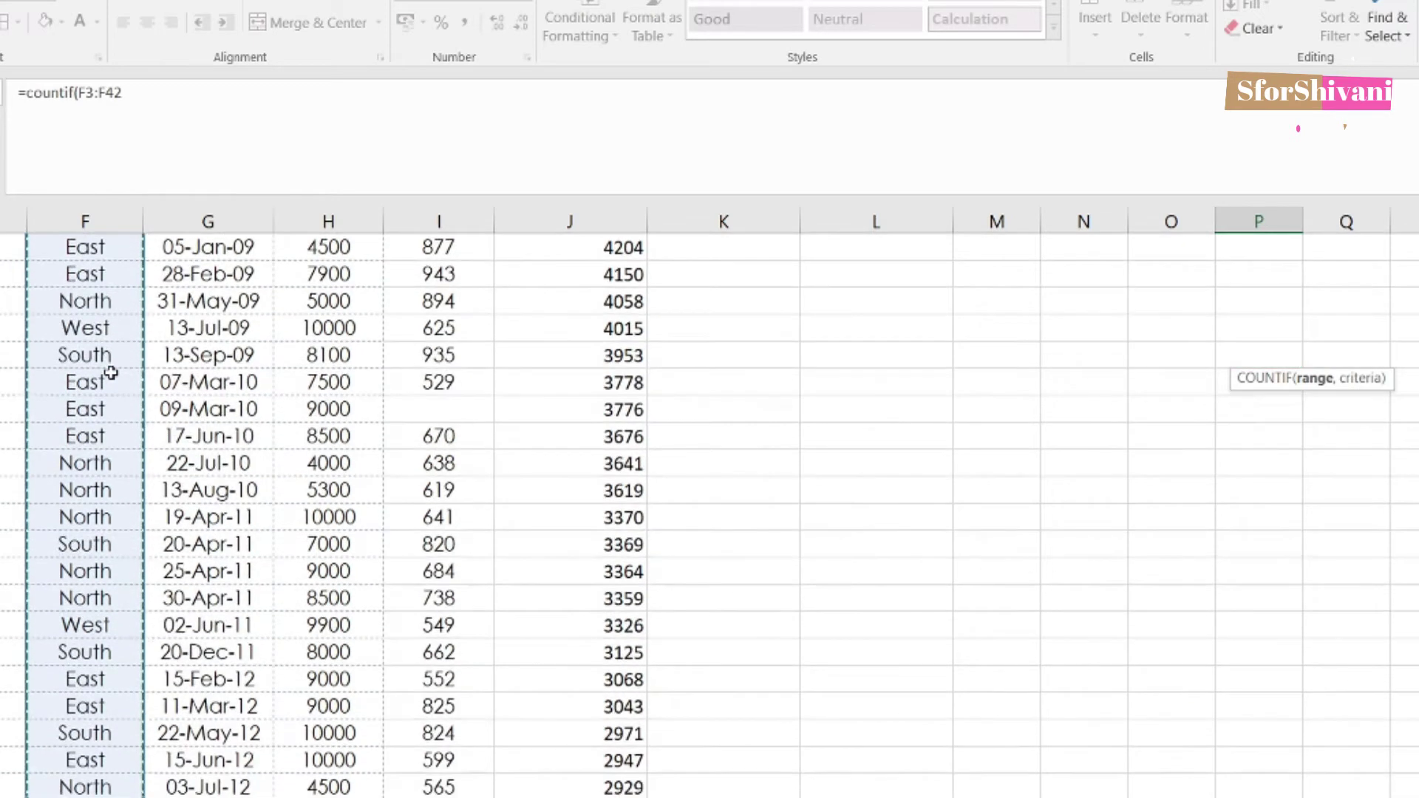
{"action": "type", "text": ","}
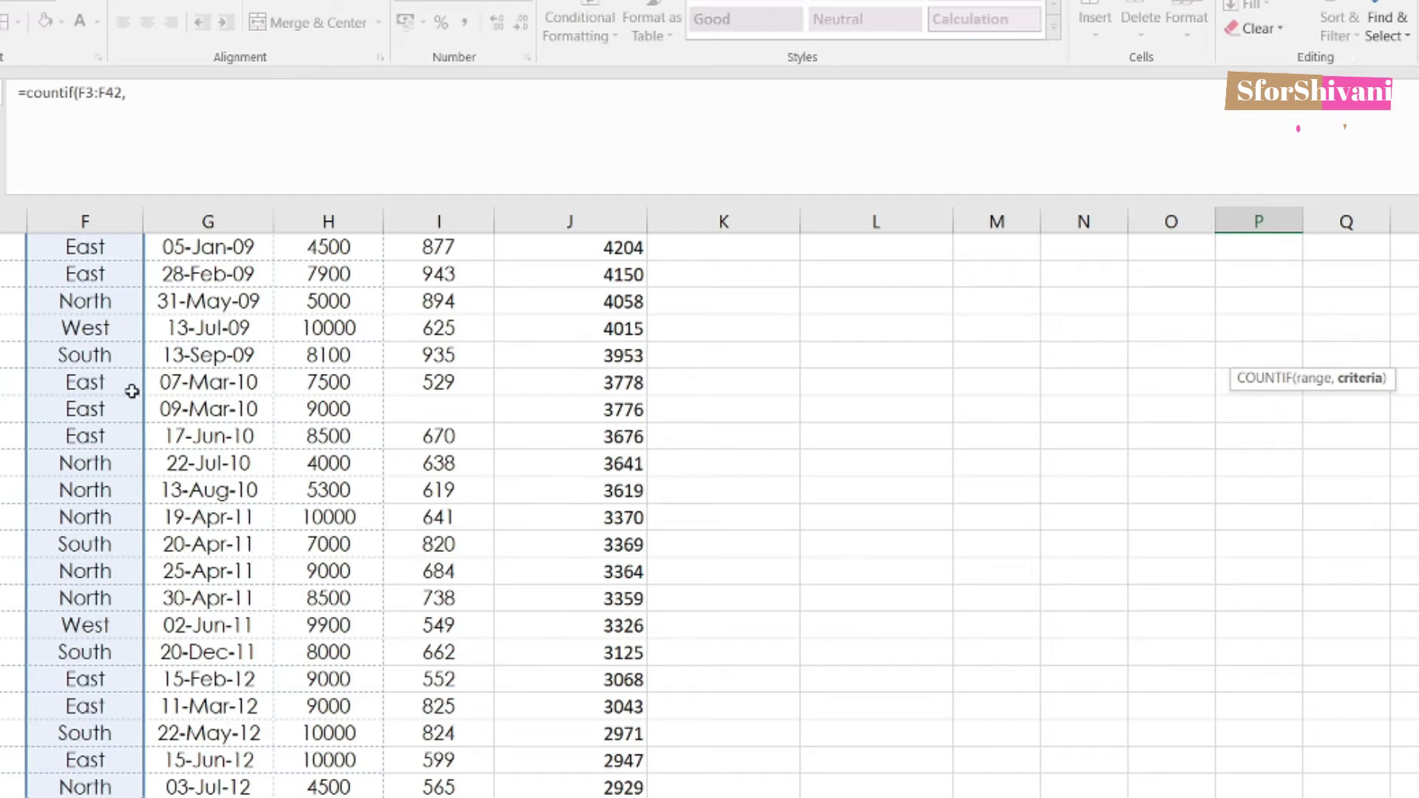
{"action": "scroll", "coordinate": [136, 395], "scroll_direction": "up", "scroll_amount": 7}
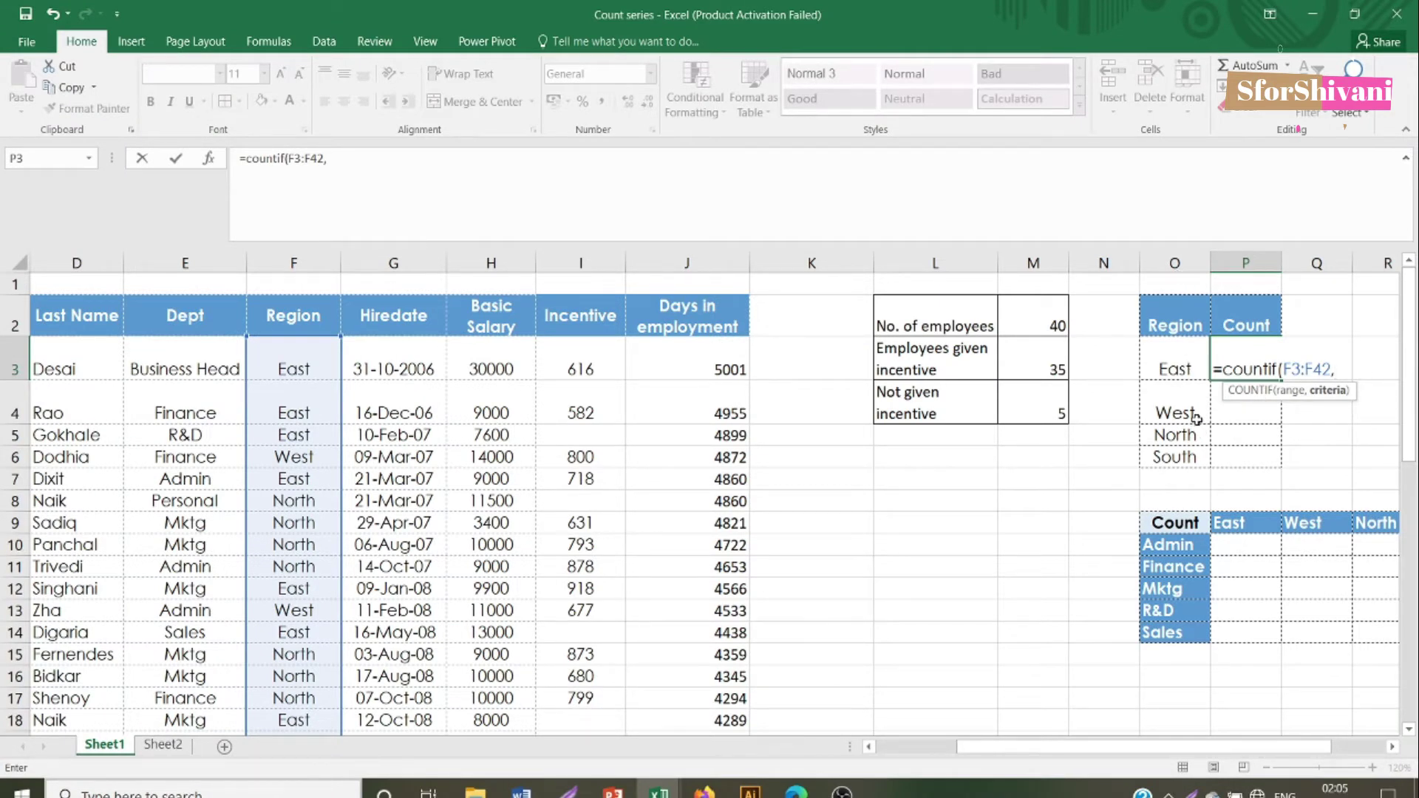
{"action": "left_click", "coordinate": [1191, 365]}
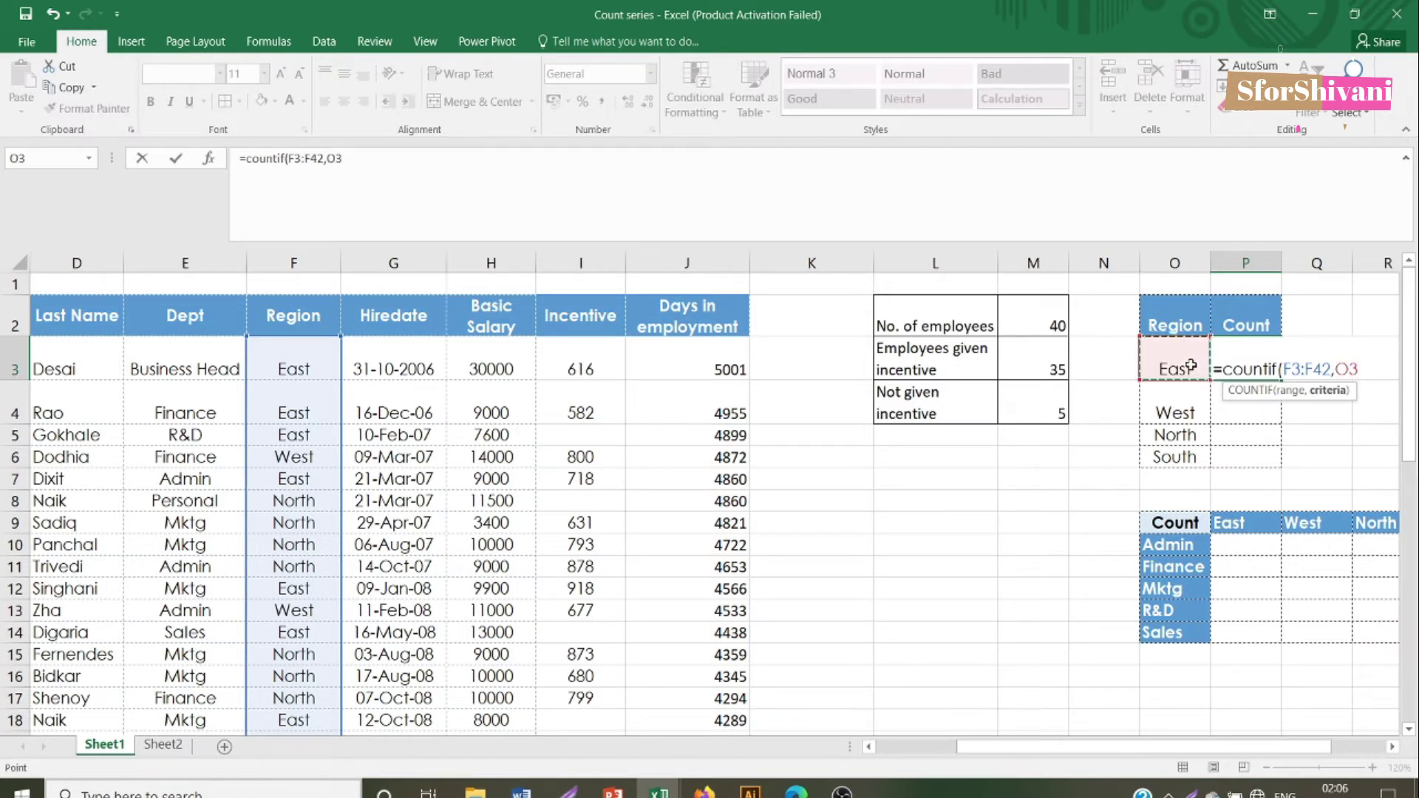
{"action": "type", "text": ")"}
{"action": "key", "text": "ctrl+Return"}
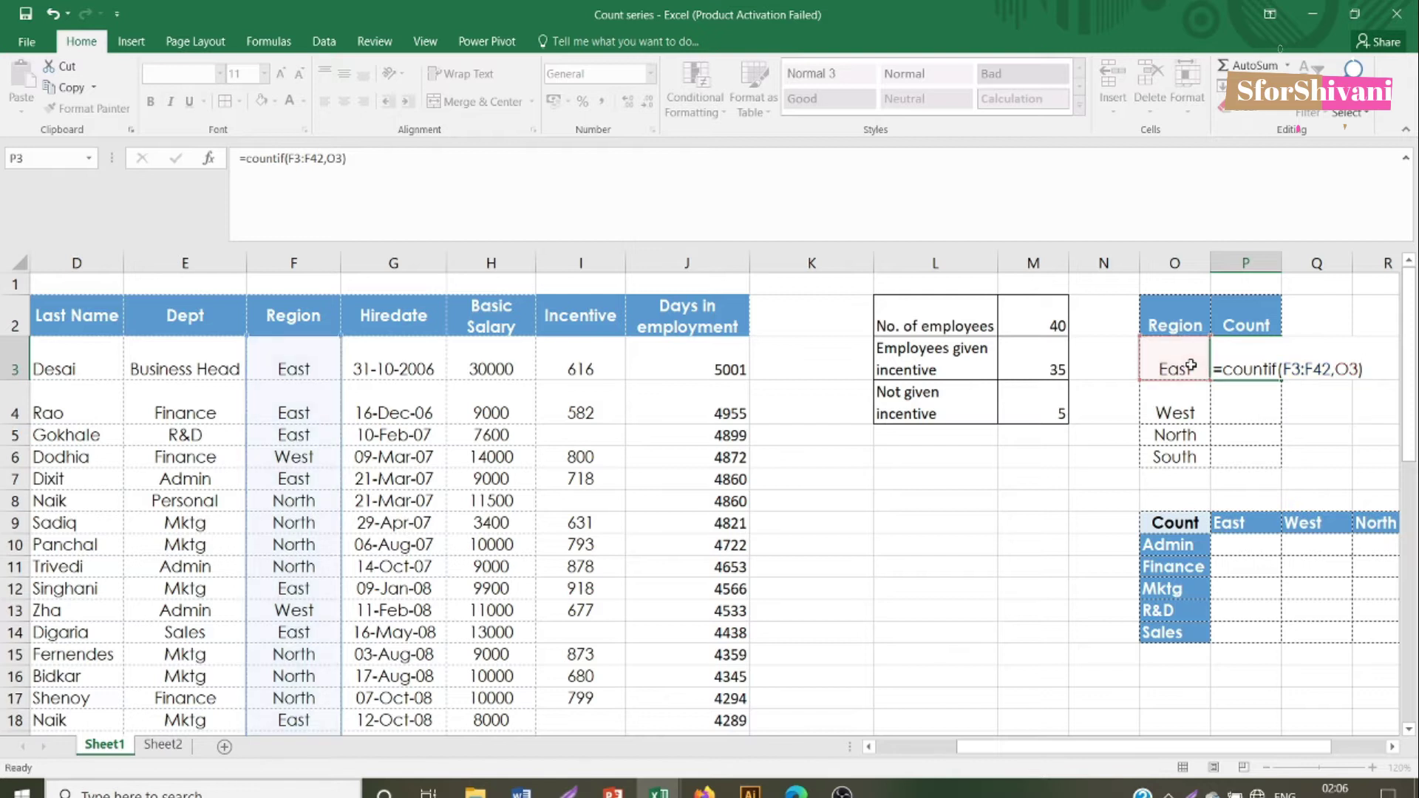
{"action": "key", "text": "Return"}
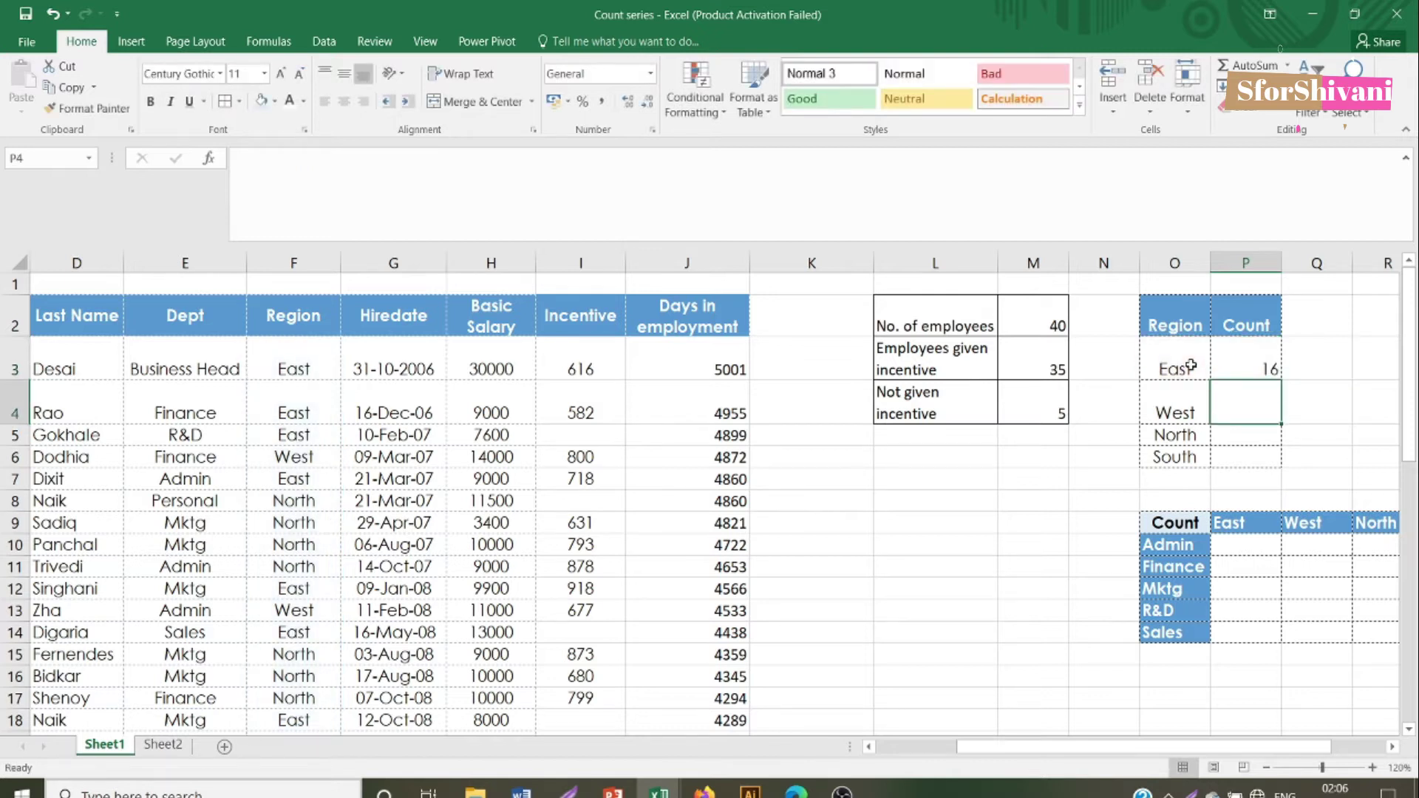
{"action": "left_click", "coordinate": [1249, 370]}
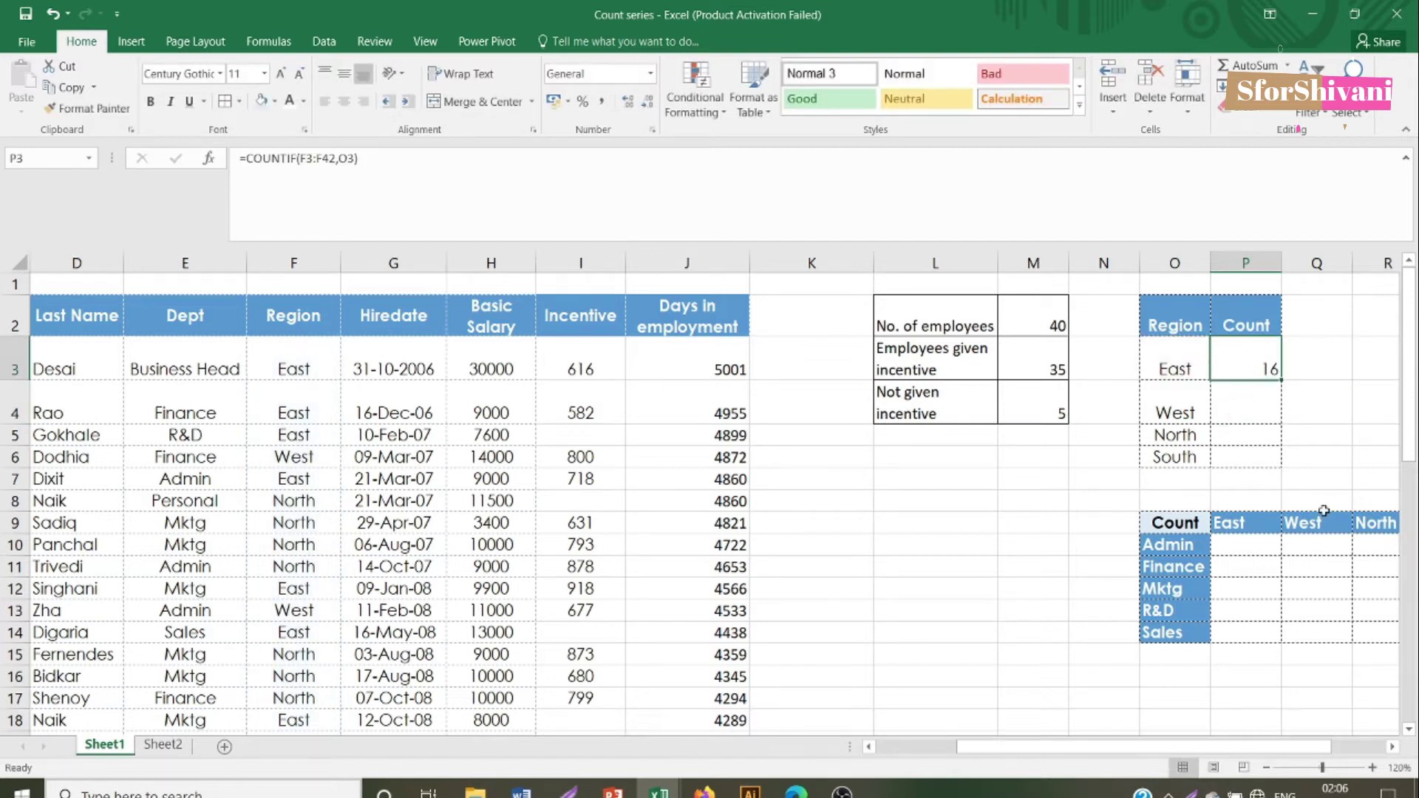
Step: Add filters to the employee table's header row, from Empcode to Days in employment
{"action": "left_click", "coordinate": [189, 317]}
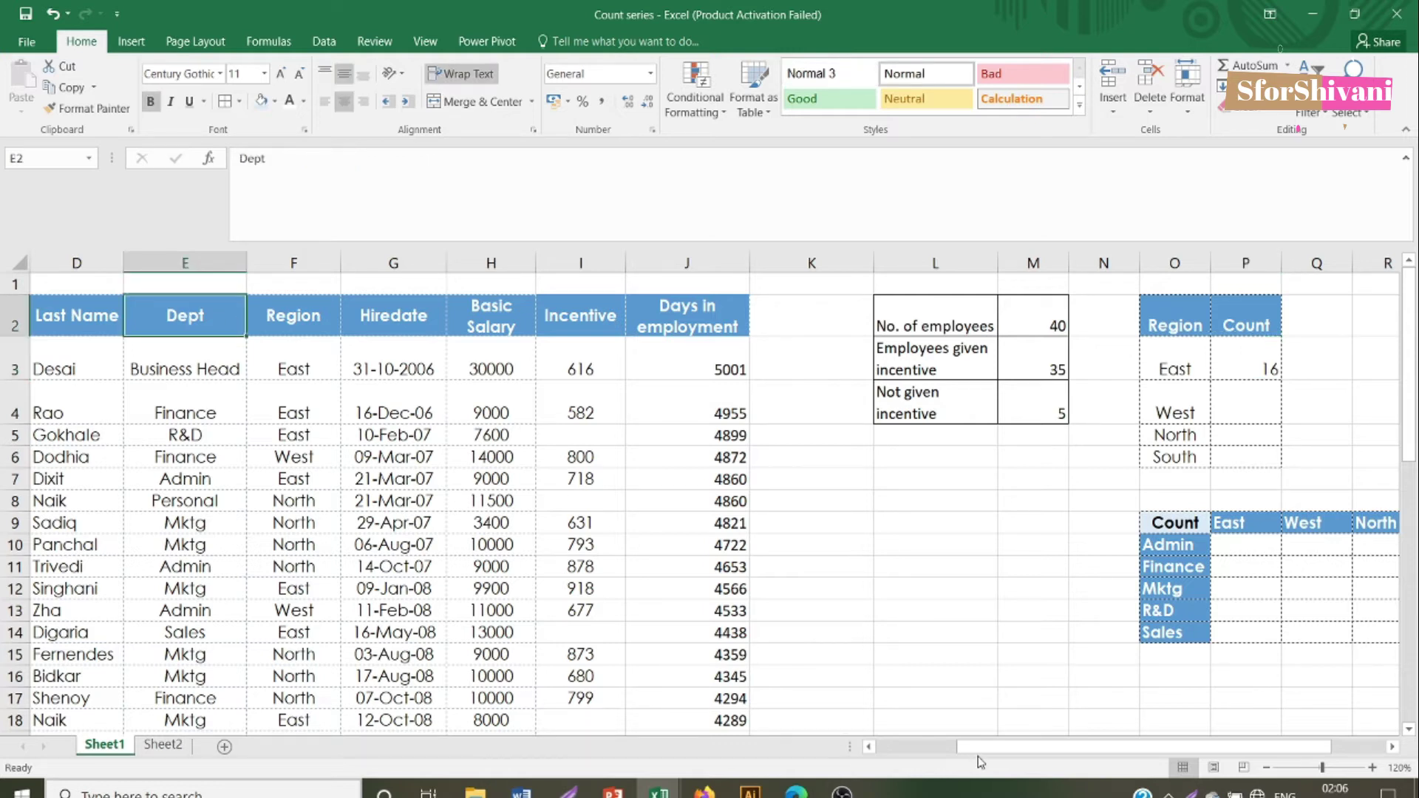
{"action": "left_click_drag", "start_coordinate": [978, 751], "coordinate": [895, 751]}
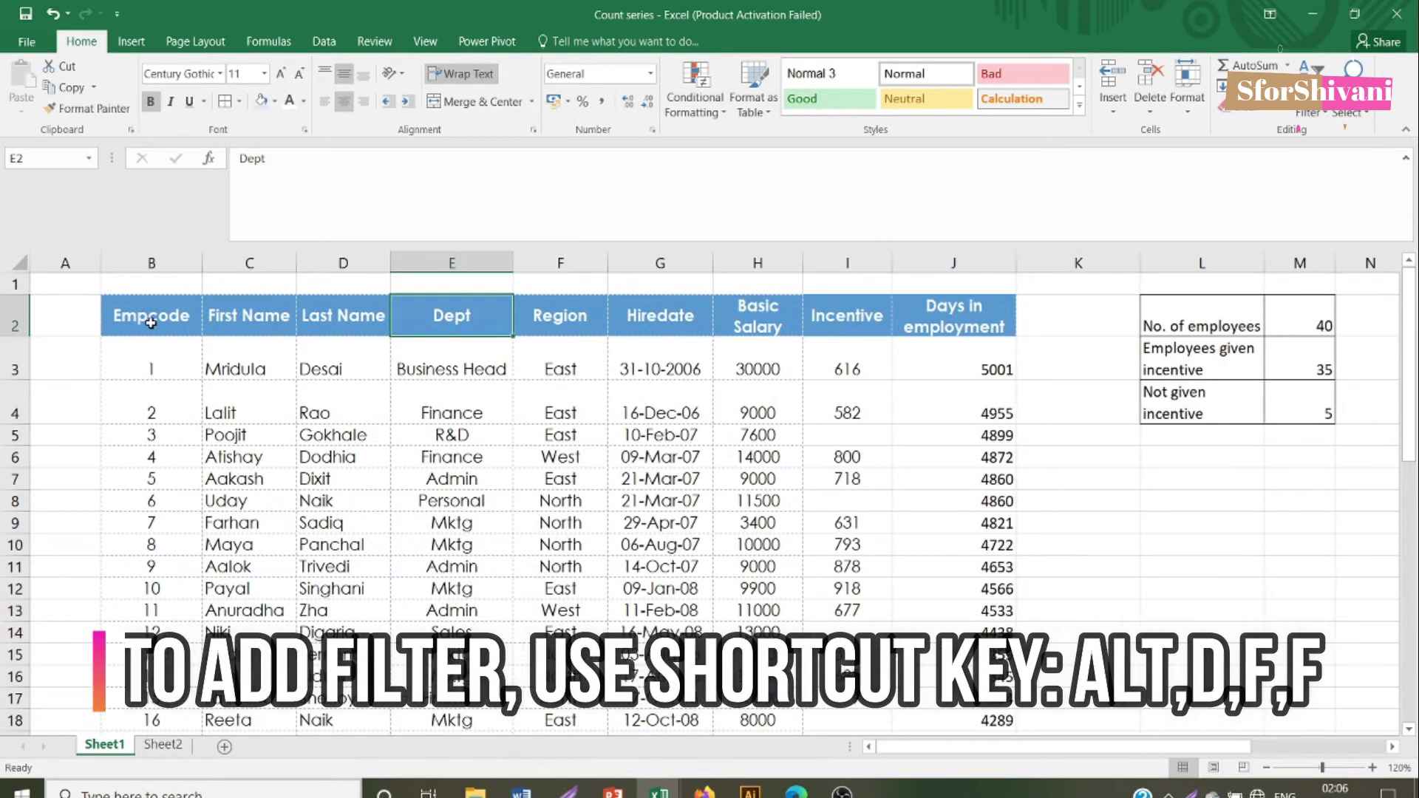
{"action": "left_click_drag", "start_coordinate": [172, 314], "coordinate": [935, 323]}
{"action": "key", "text": "alt+d"}
{"action": "key", "text": "f"}
{"action": "key", "text": "f"}
{"action": "left_click", "coordinate": [929, 437]}
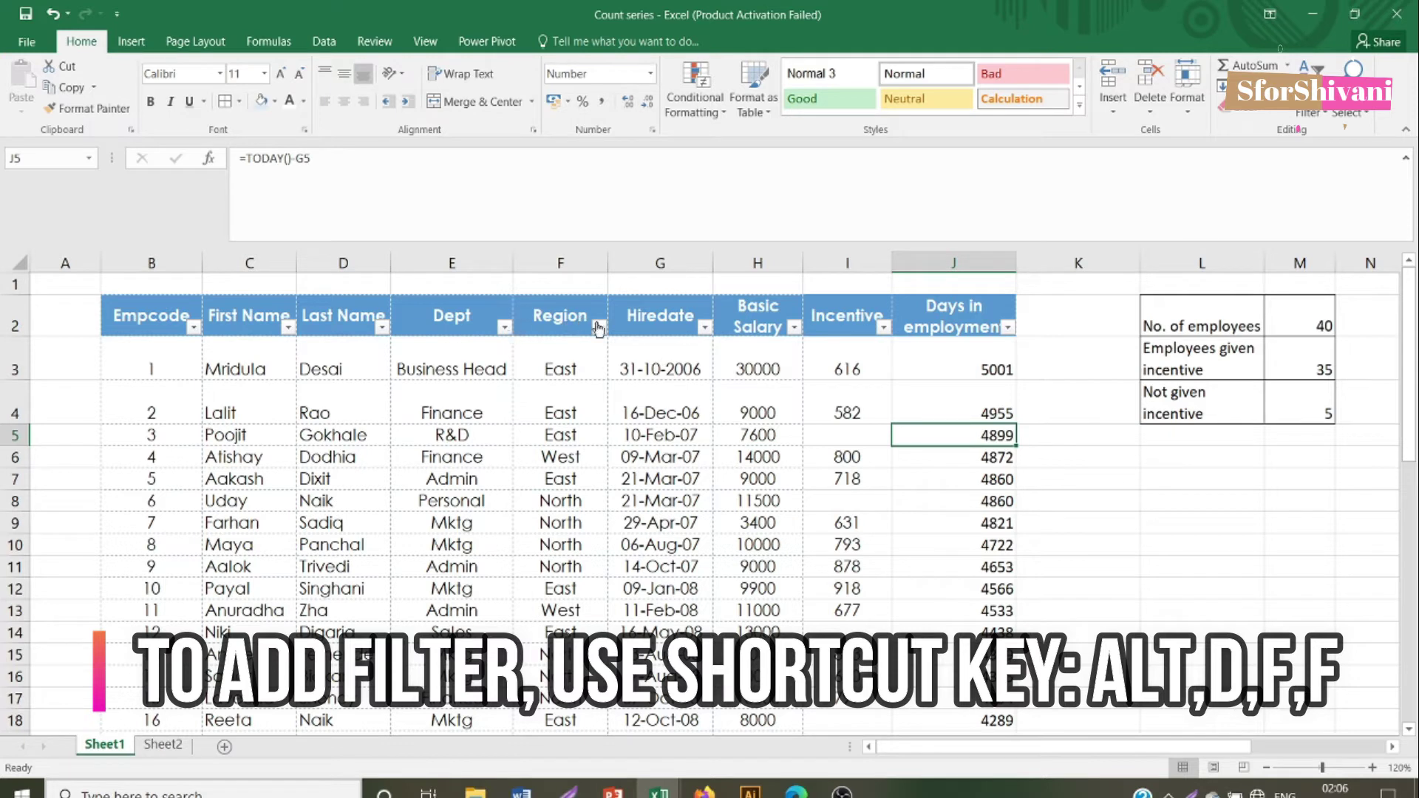
Step: Filter the Region column to East only and select the visible region cells to check their count
{"action": "left_click", "coordinate": [598, 327]}
{"action": "left_click", "coordinate": [413, 511]}
{"action": "left_click", "coordinate": [413, 526]}
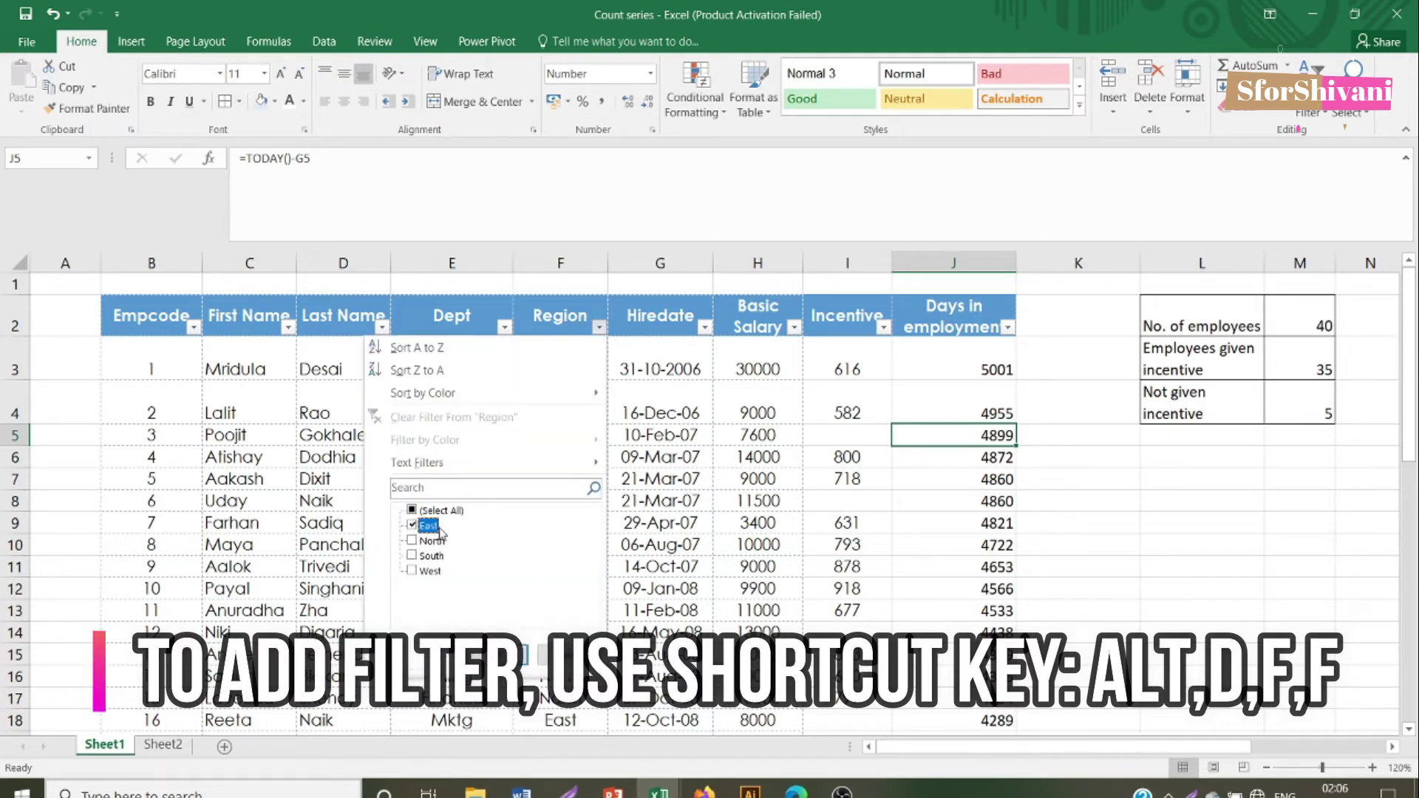
{"action": "left_click", "coordinate": [504, 655]}
{"action": "left_click", "coordinate": [579, 371]}
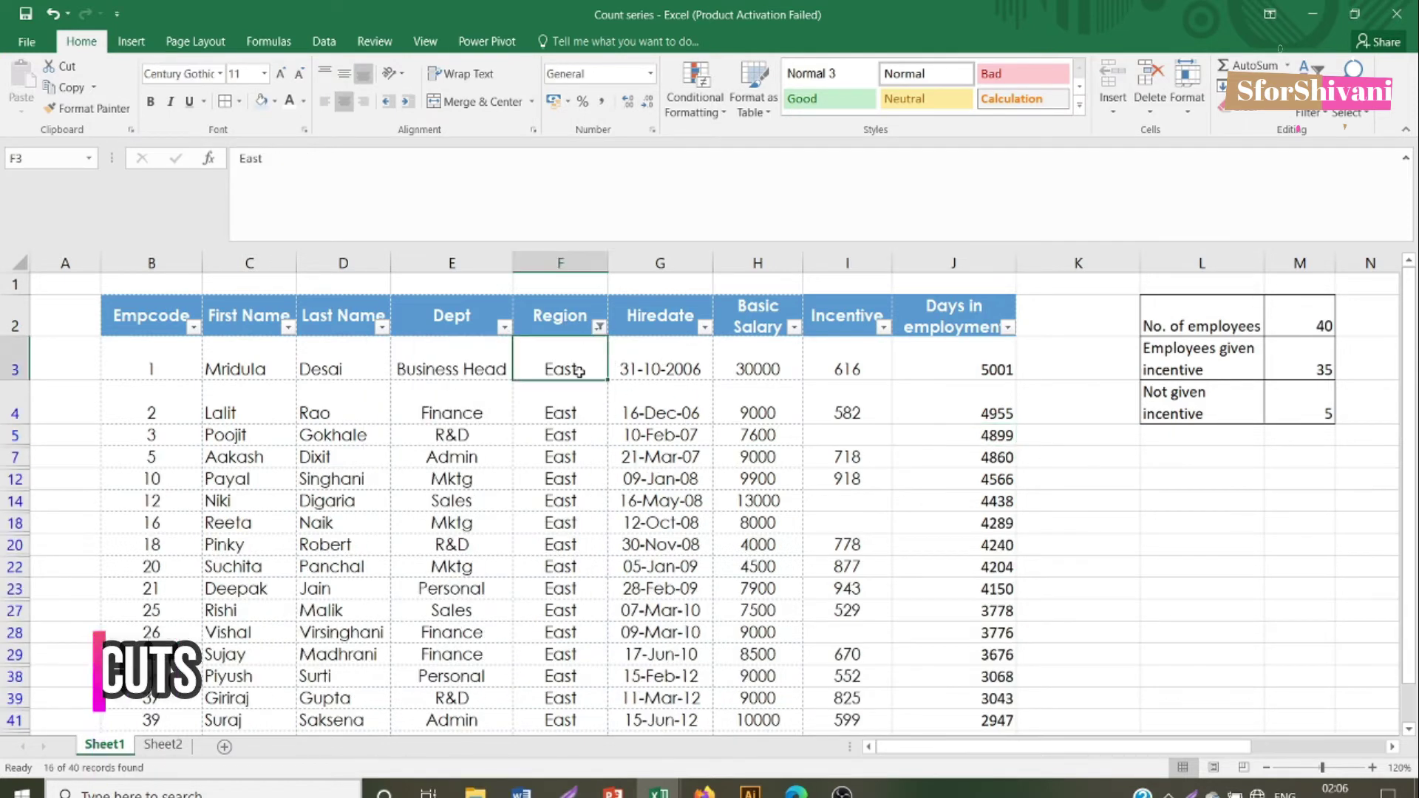
{"action": "key", "text": "ctrl+shift+Down"}
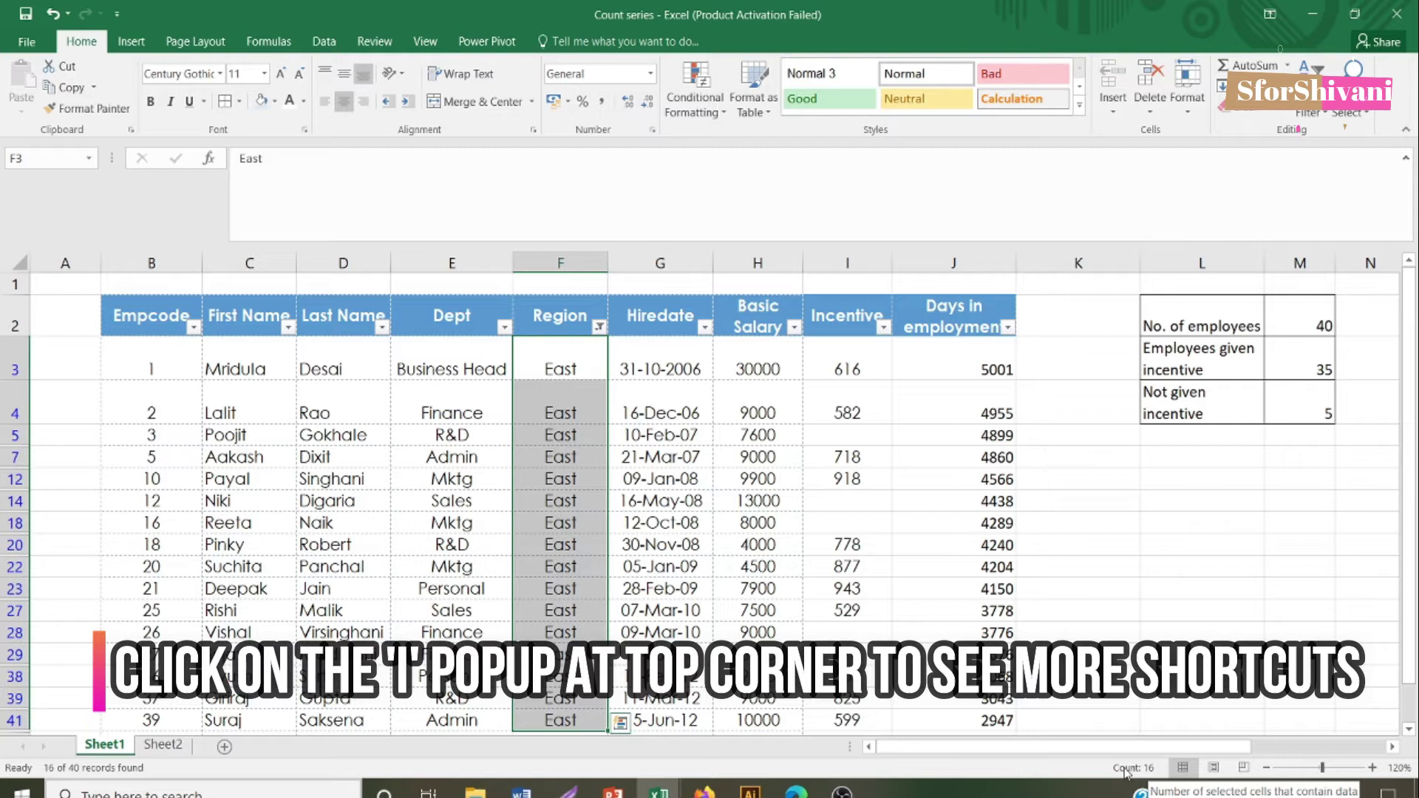
Step: Show all regions again in the Region column's filter
{"action": "left_click", "coordinate": [598, 326]}
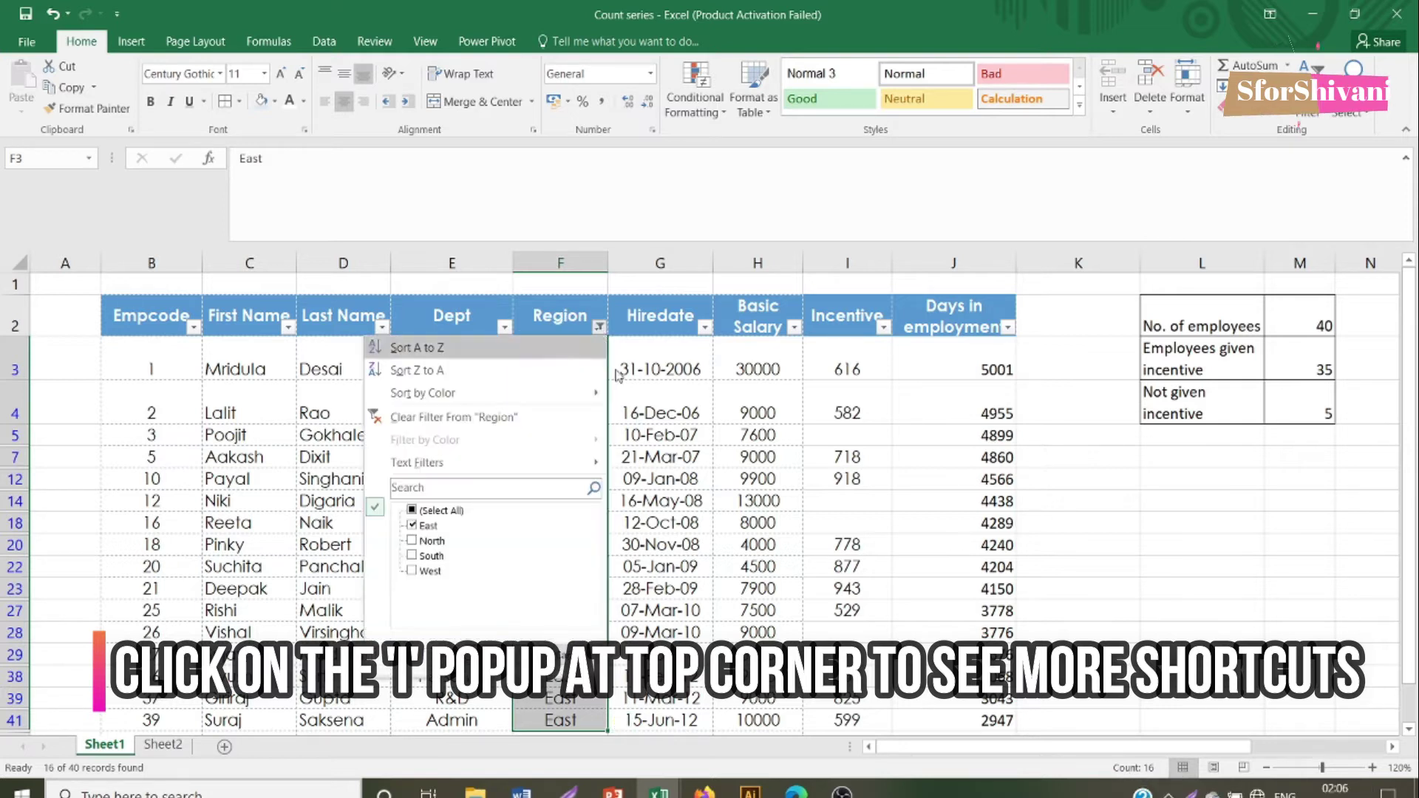
{"action": "left_click", "coordinate": [412, 510]}
{"action": "left_click", "coordinate": [511, 655]}
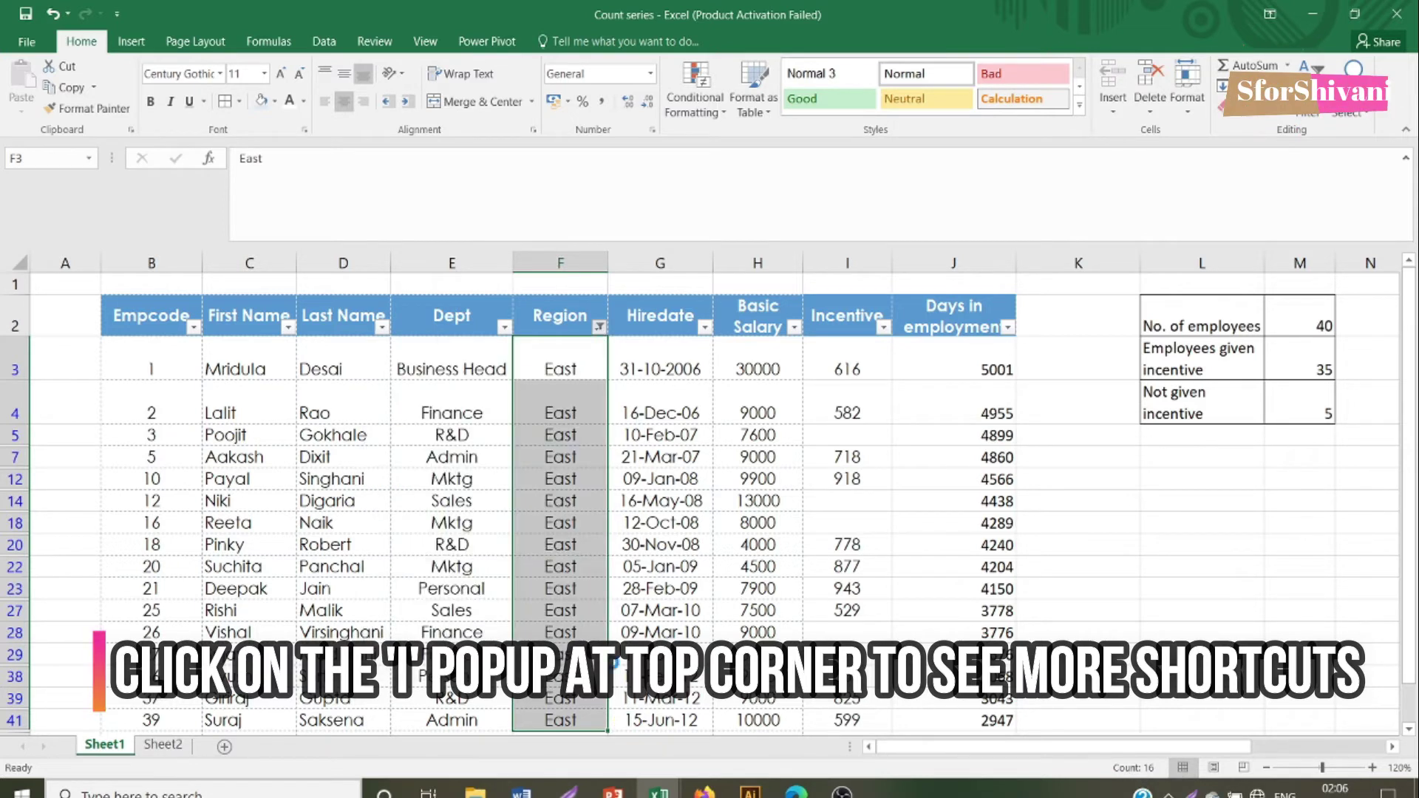
Step: Fill the COUNTIF formula from P3 down to P6 for the West, North and South regions
{"action": "scroll", "coordinate": [710, 488], "scroll_direction": "right", "scroll_amount": 5}
{"action": "double_click", "coordinate": [1107, 357]}
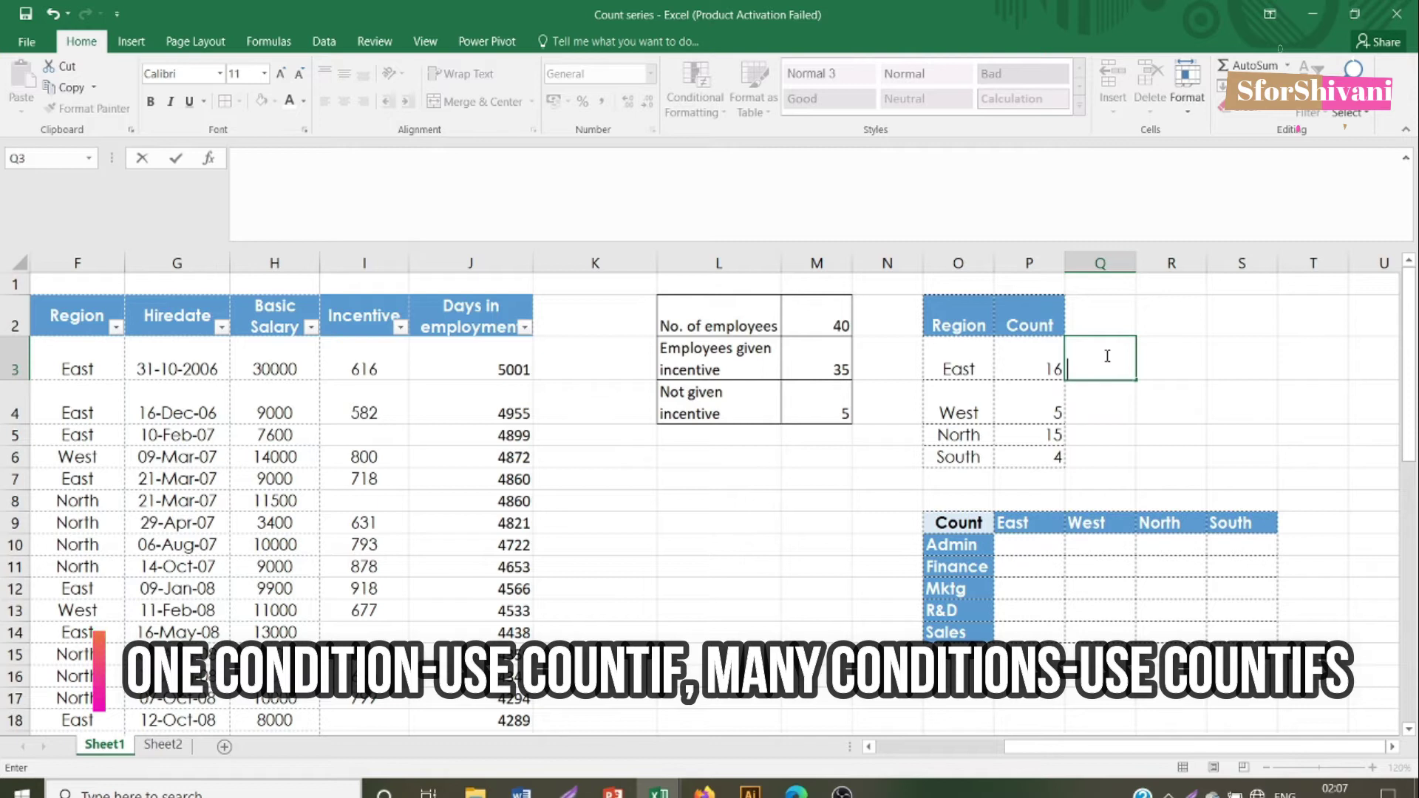
Step: Examine the department and region headings of the Count table that starts at O9
{"action": "left_click", "coordinate": [887, 522]}
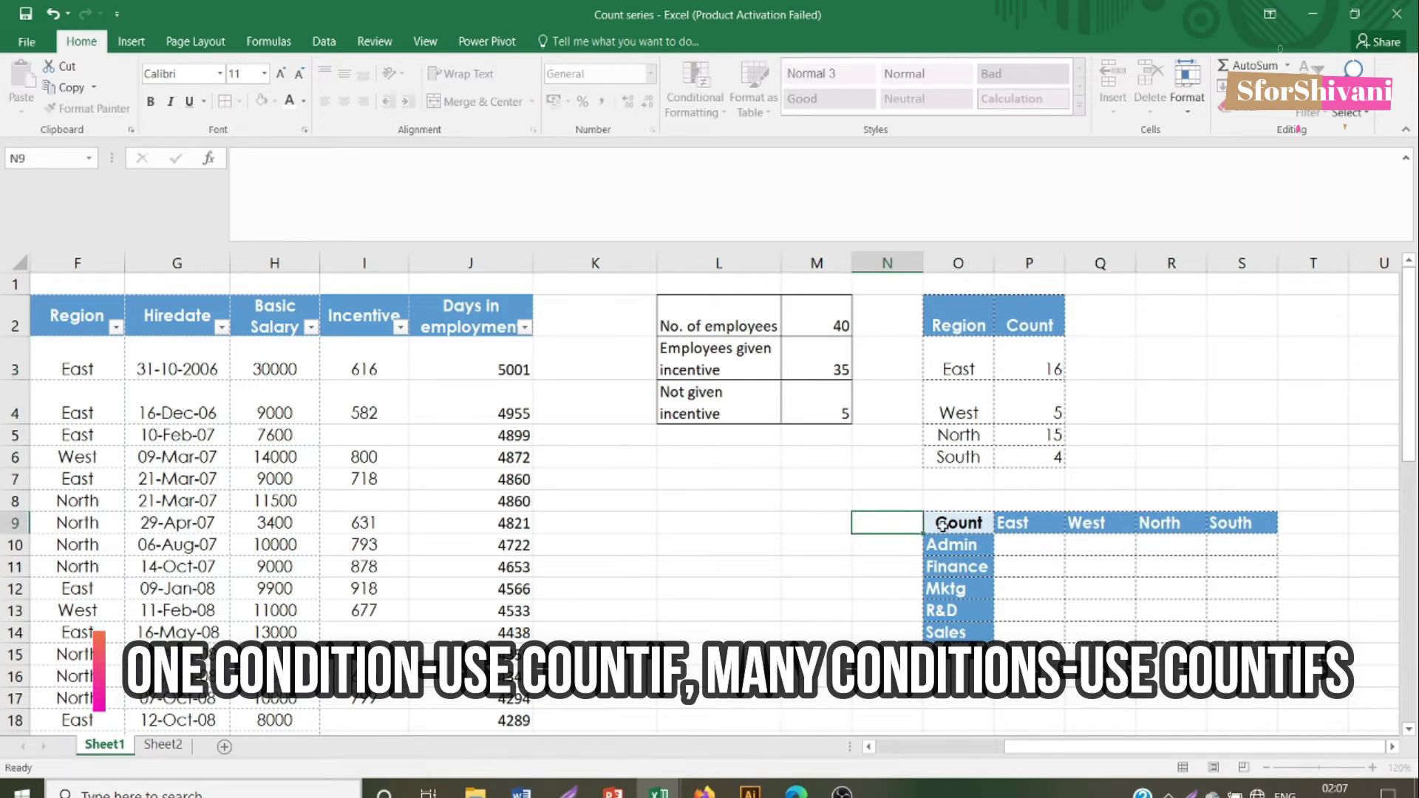
{"action": "left_click", "coordinate": [959, 523]}
{"action": "left_click", "coordinate": [1314, 633], "text": "shift"}
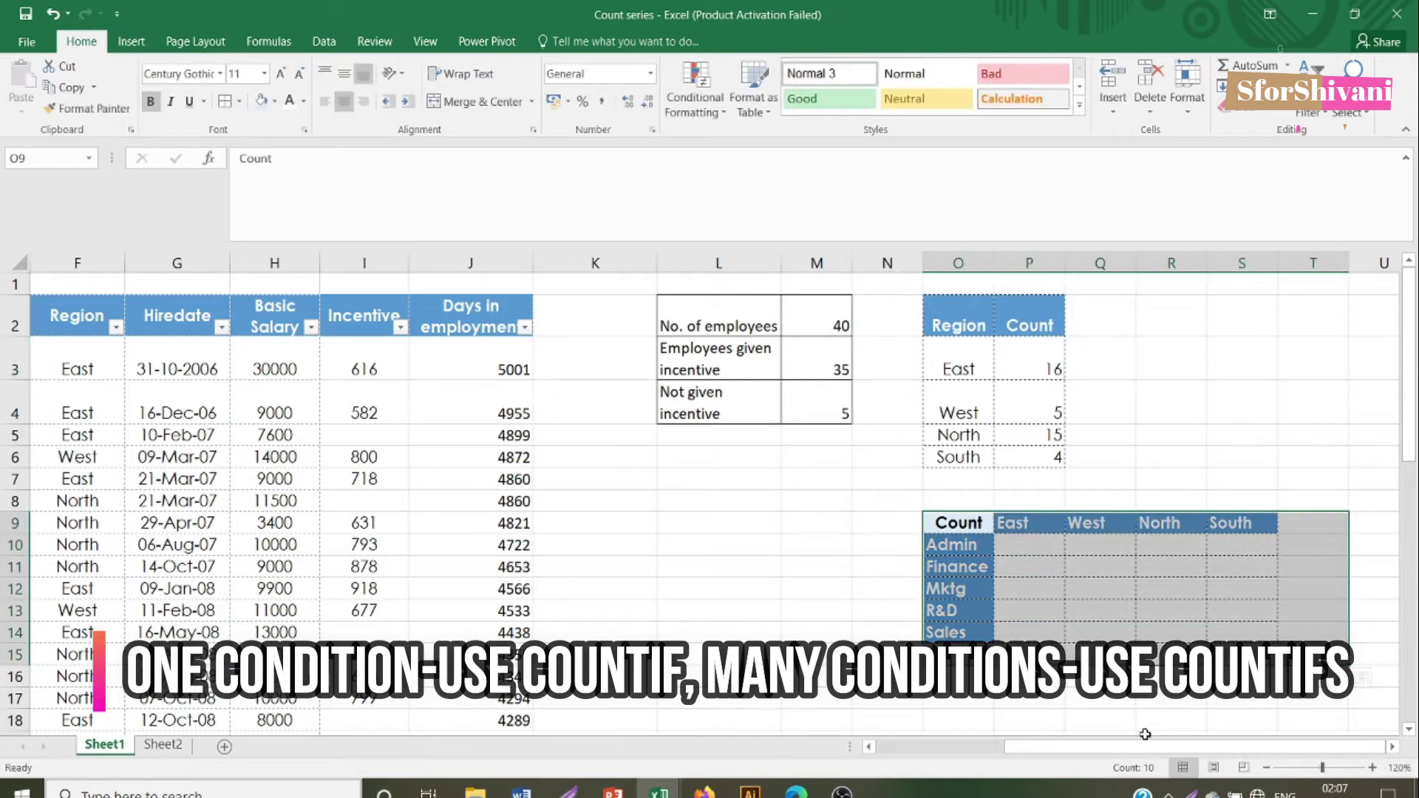
{"action": "left_click", "coordinate": [1019, 554]}
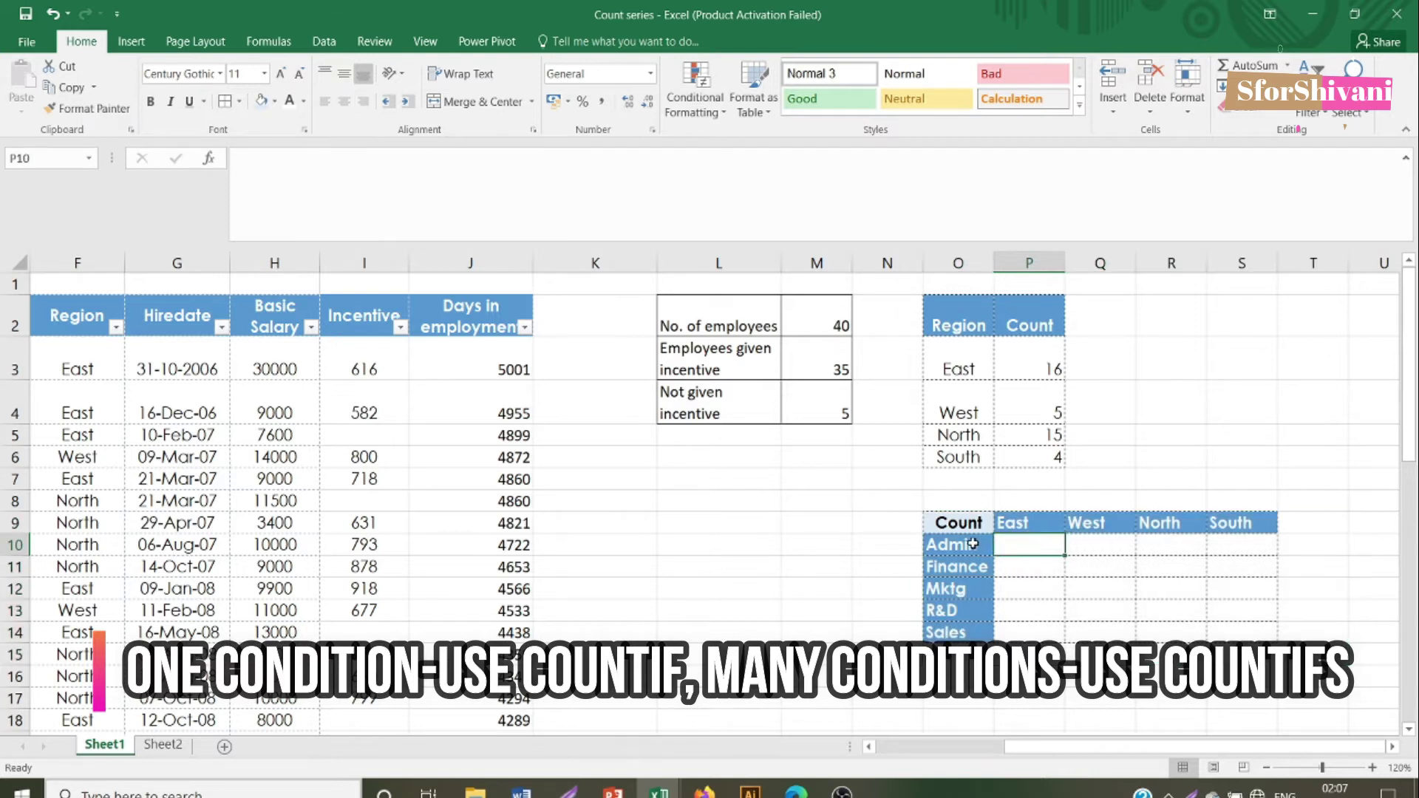
{"action": "left_click", "coordinate": [987, 549]}
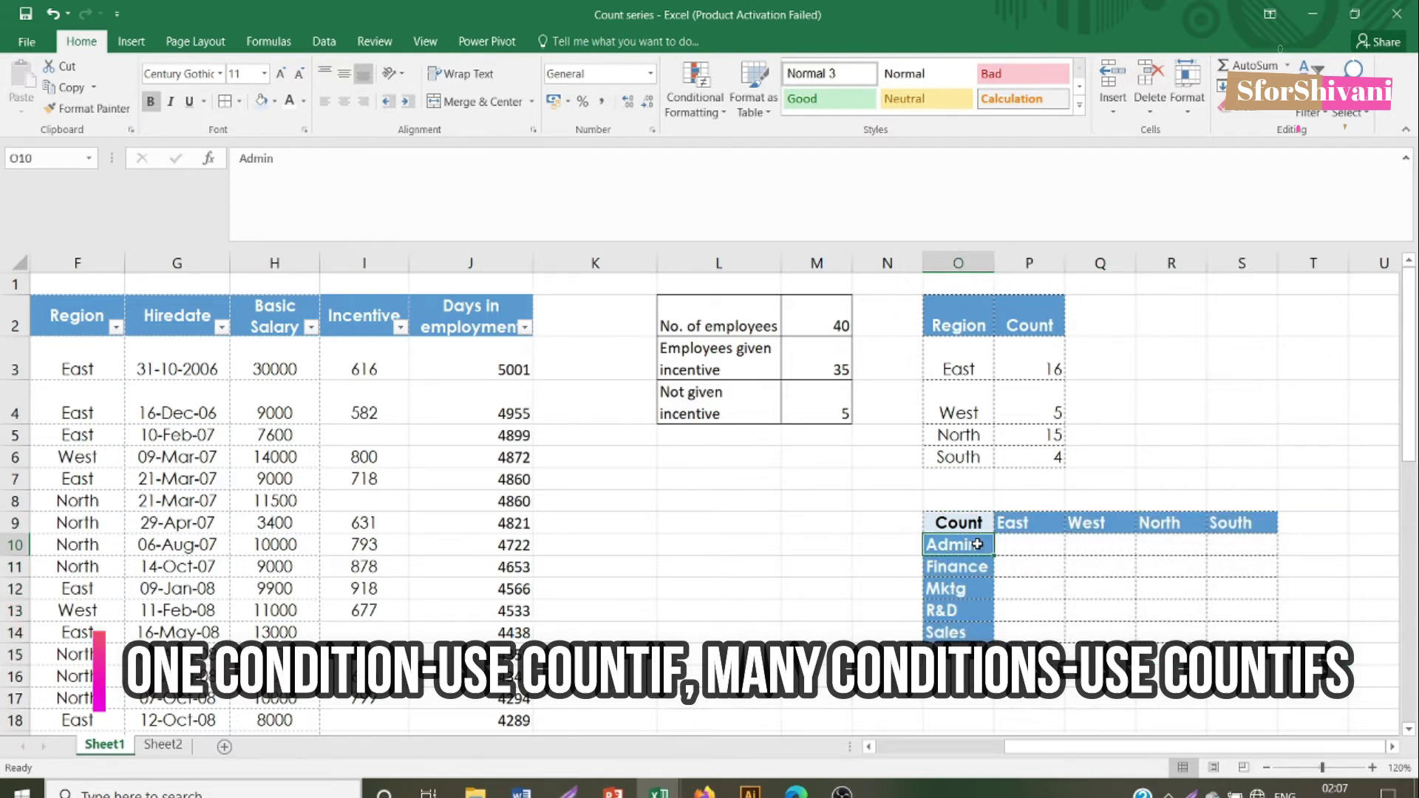
{"action": "left_click", "coordinate": [1040, 523]}
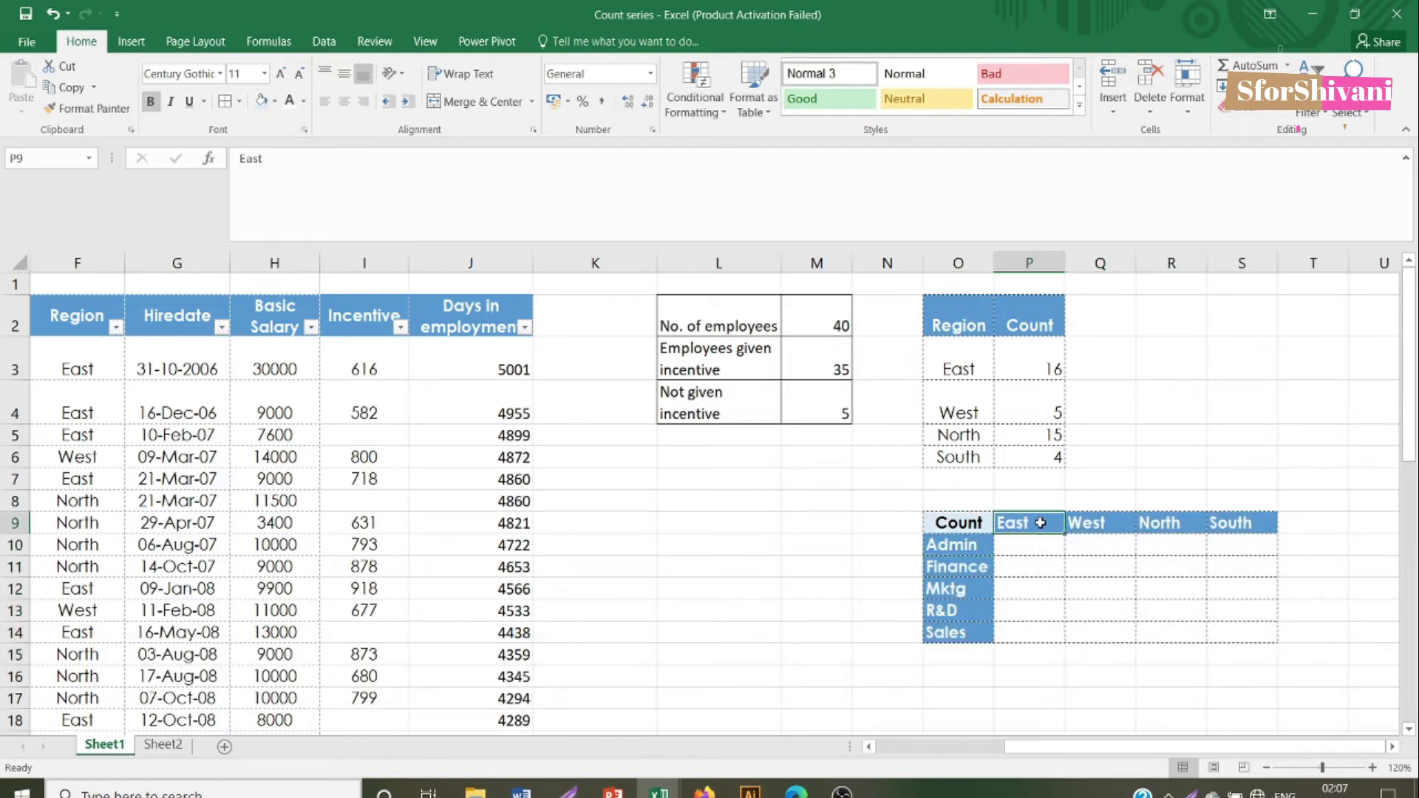
{"action": "left_click", "coordinate": [976, 551]}
{"action": "left_click", "coordinate": [1097, 528]}
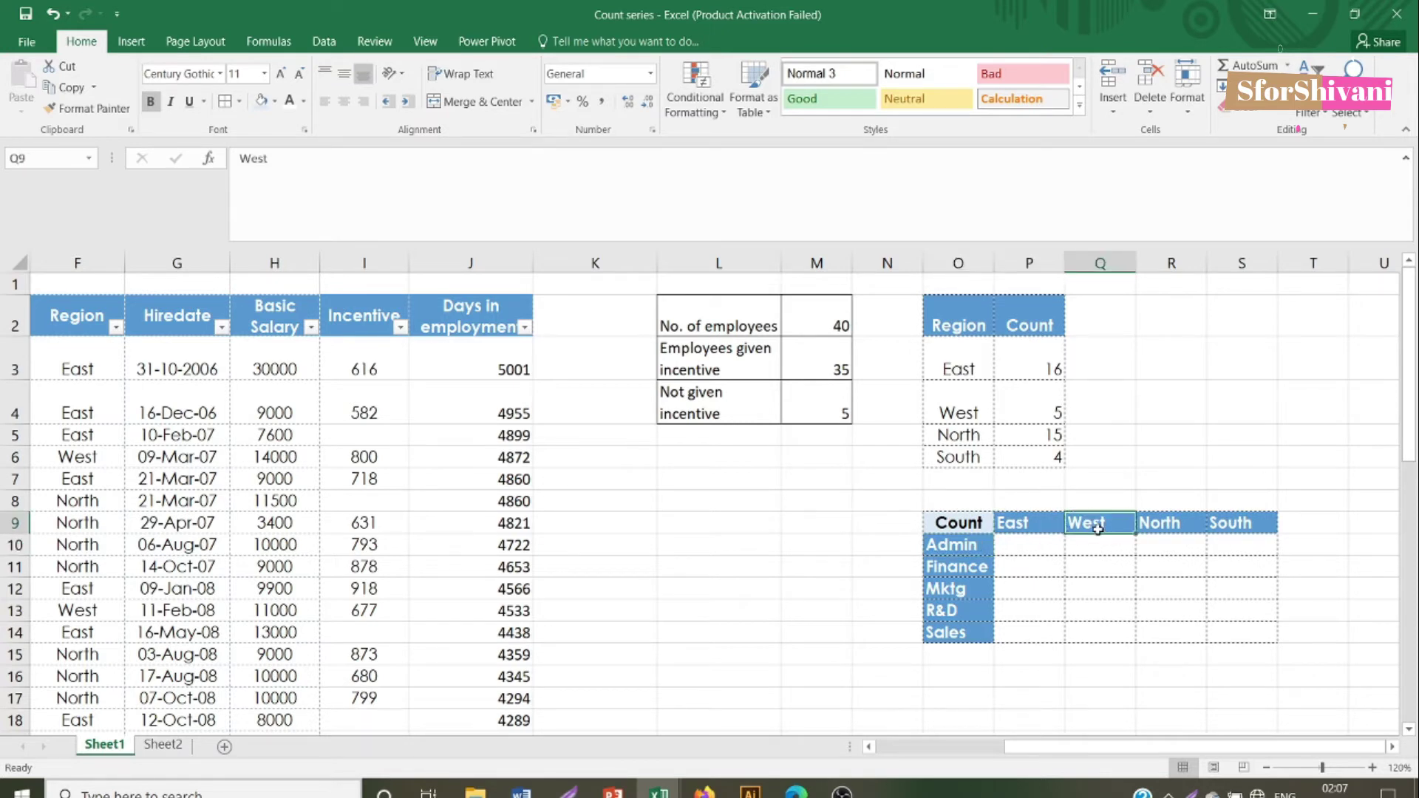
{"action": "left_click", "coordinate": [970, 584]}
{"action": "left_click", "coordinate": [1036, 531]}
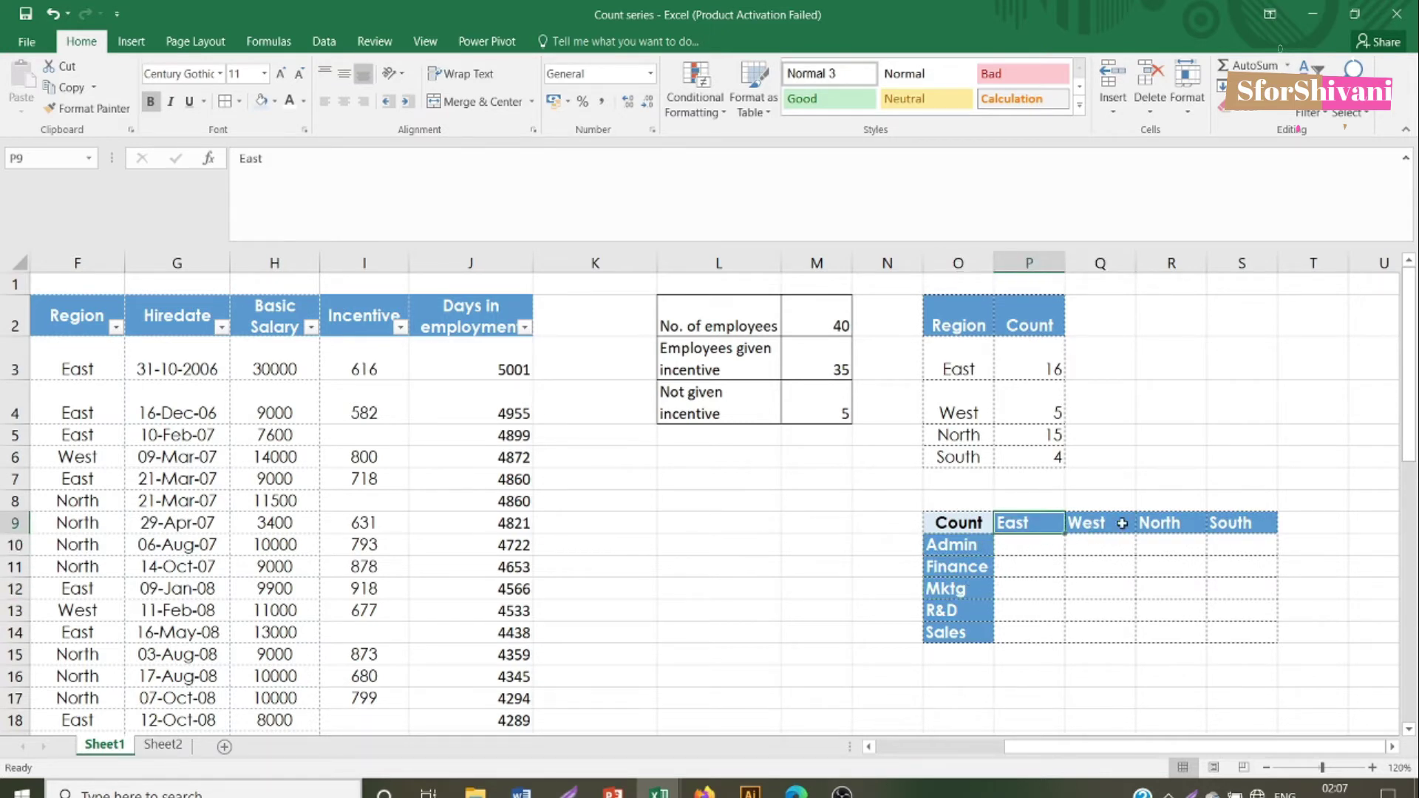
Step: Start a COUNTIFS formula in P10 with the department range E3:E42 and the Admin heading O10 as its criterion
{"action": "left_click", "coordinate": [1016, 546]}
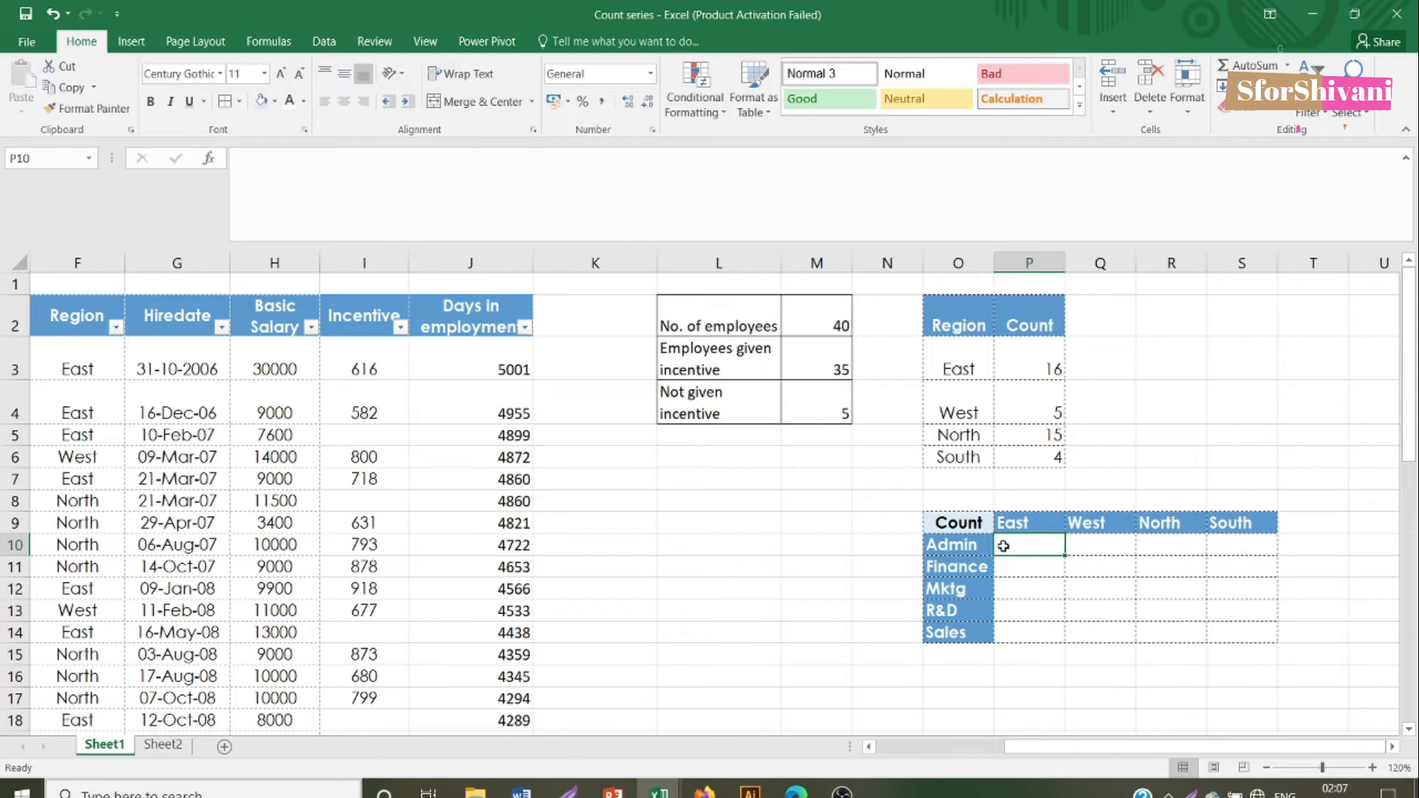
{"action": "type", "text": "=countifs("}
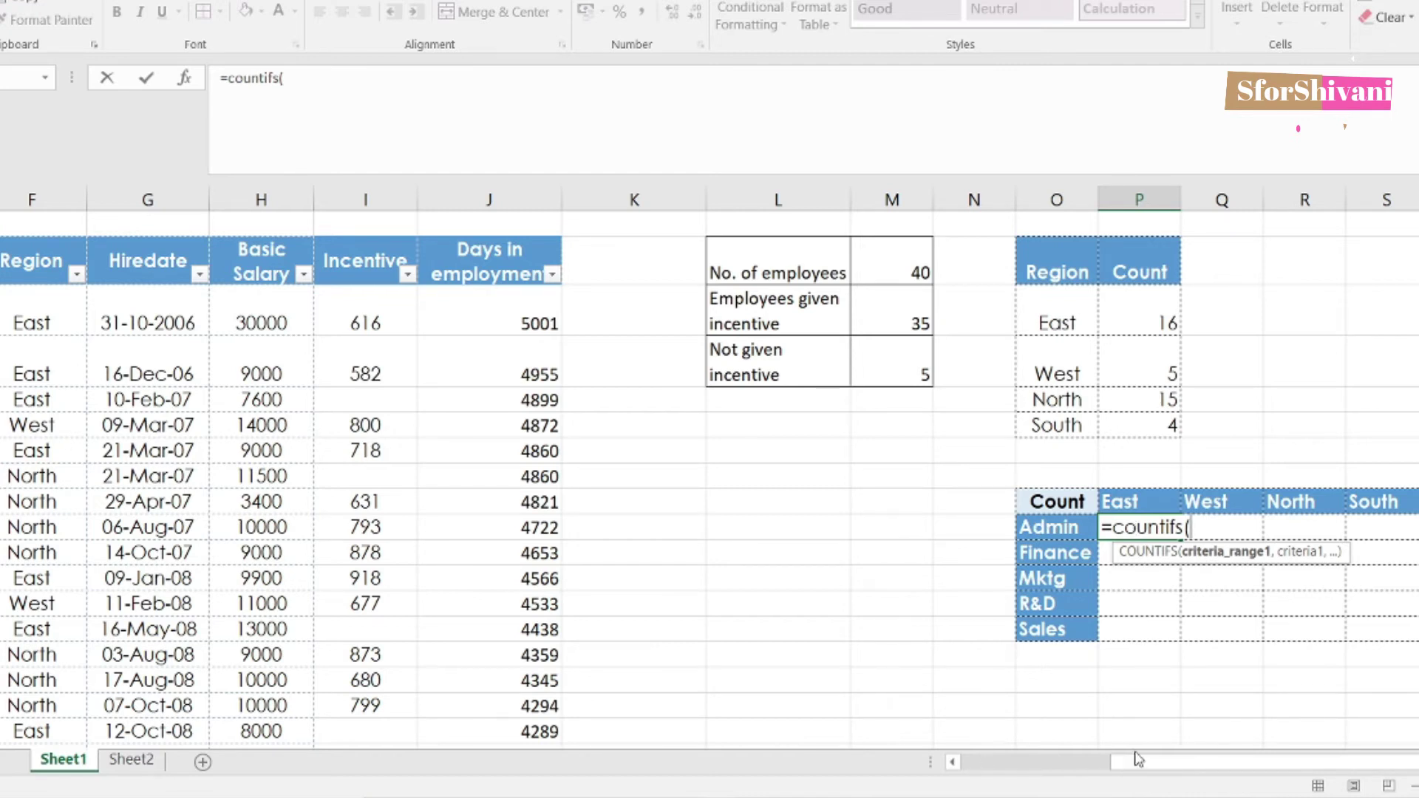
{"action": "left_click_drag", "start_coordinate": [1150, 769], "coordinate": [1120, 768]}
{"action": "scroll", "coordinate": [1129, 770], "scroll_direction": "left", "scroll_amount": 3}
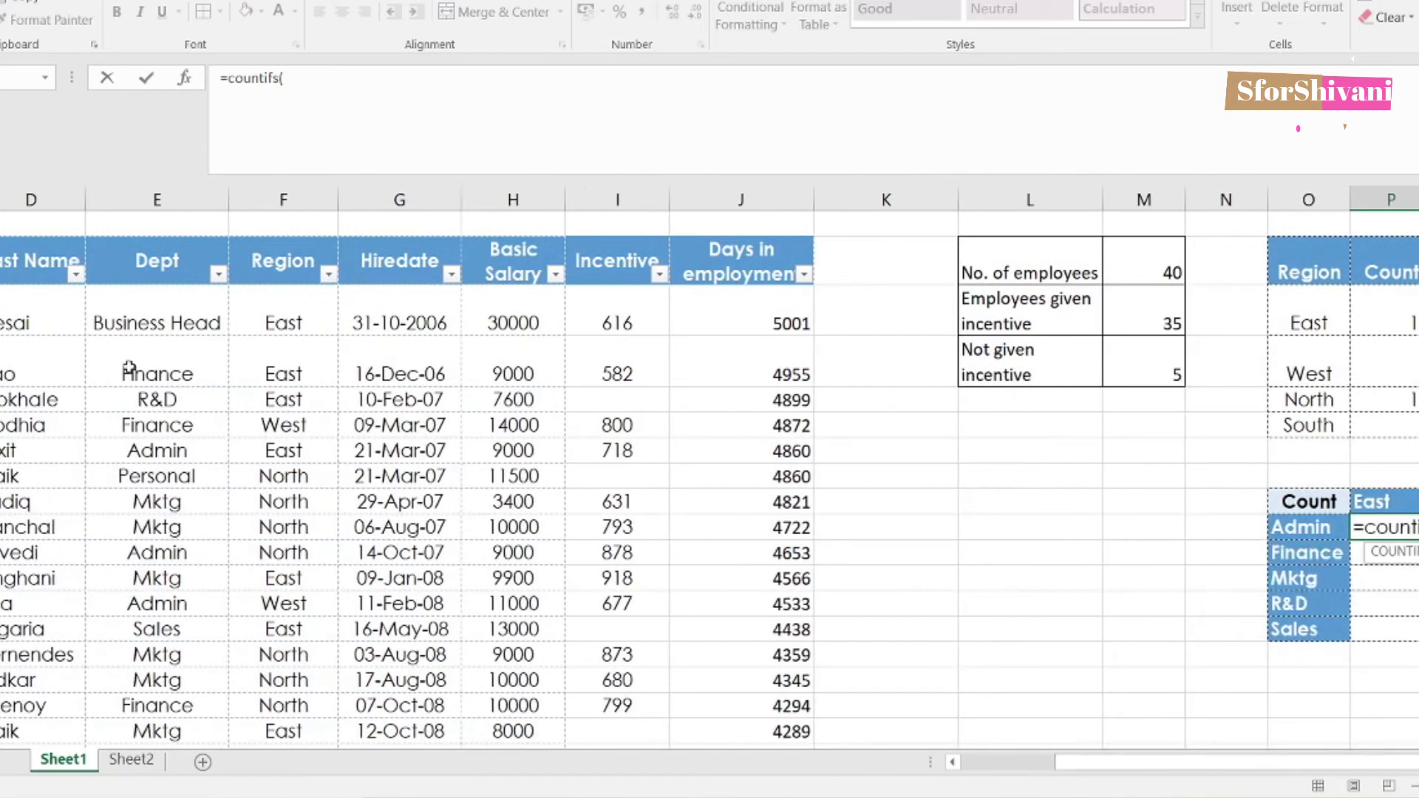
{"action": "left_click", "coordinate": [210, 315]}
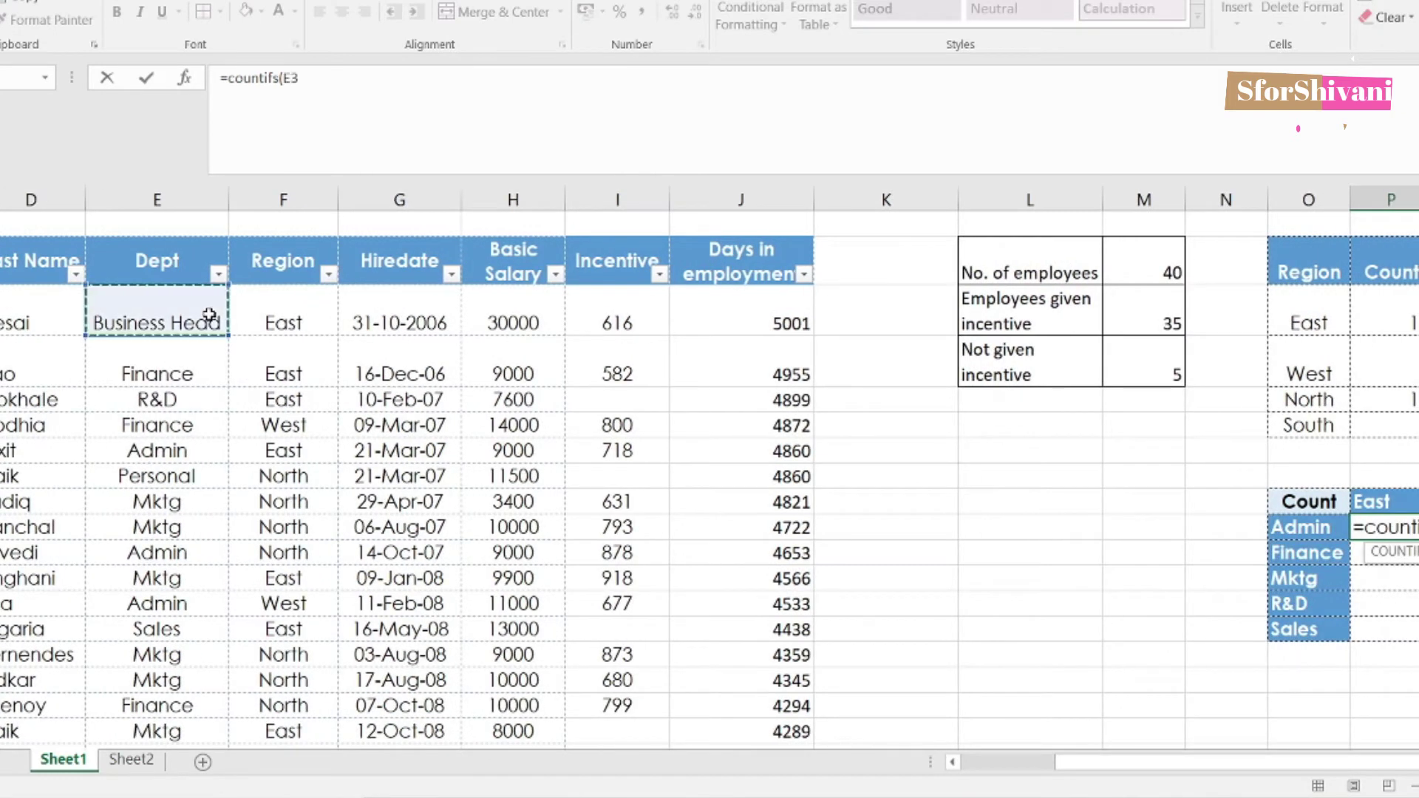
{"action": "key", "text": "ctrl+shift+Down"}
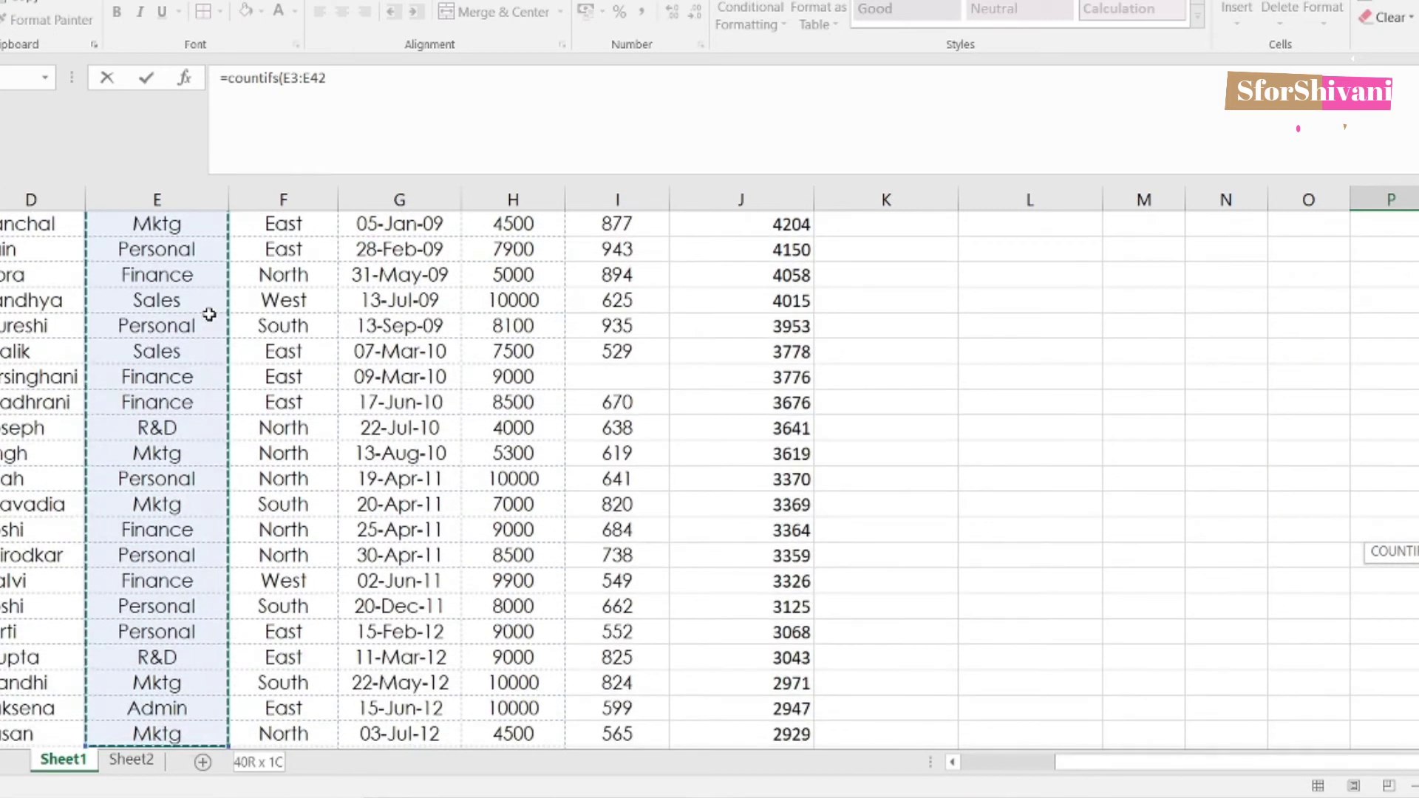
{"action": "type", "text": ","}
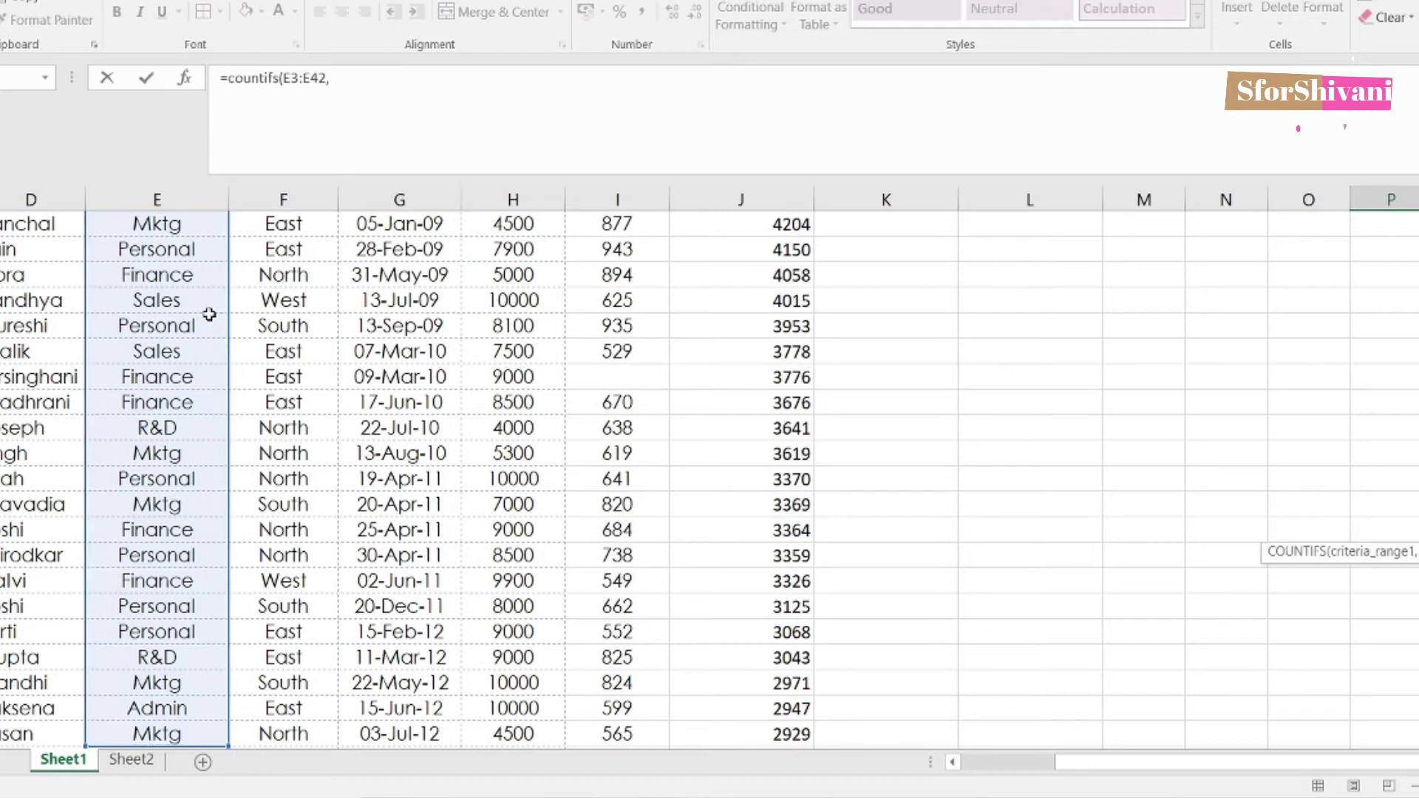
{"action": "scroll", "coordinate": [1074, 600], "scroll_direction": "up", "scroll_amount": 7}
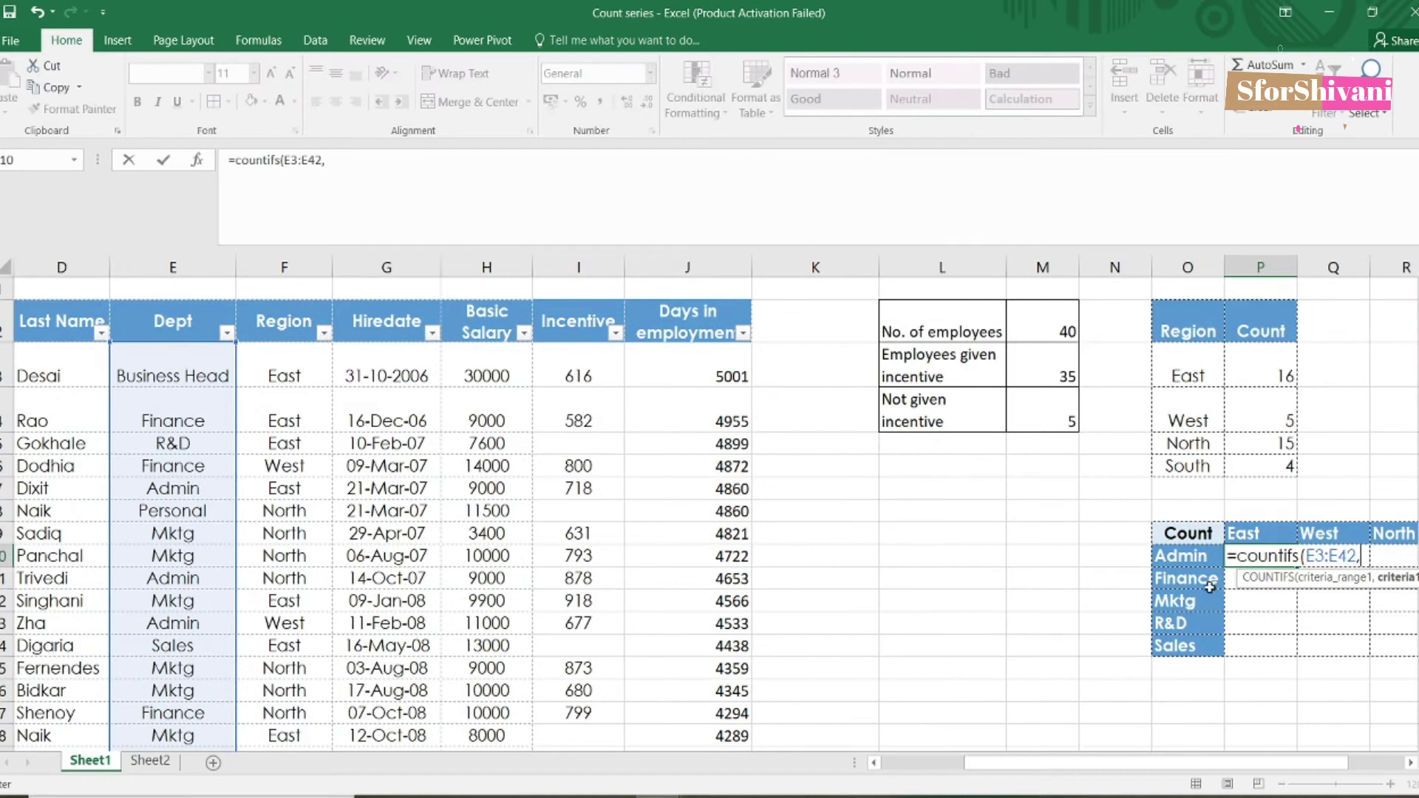
{"action": "left_click", "coordinate": [1194, 556]}
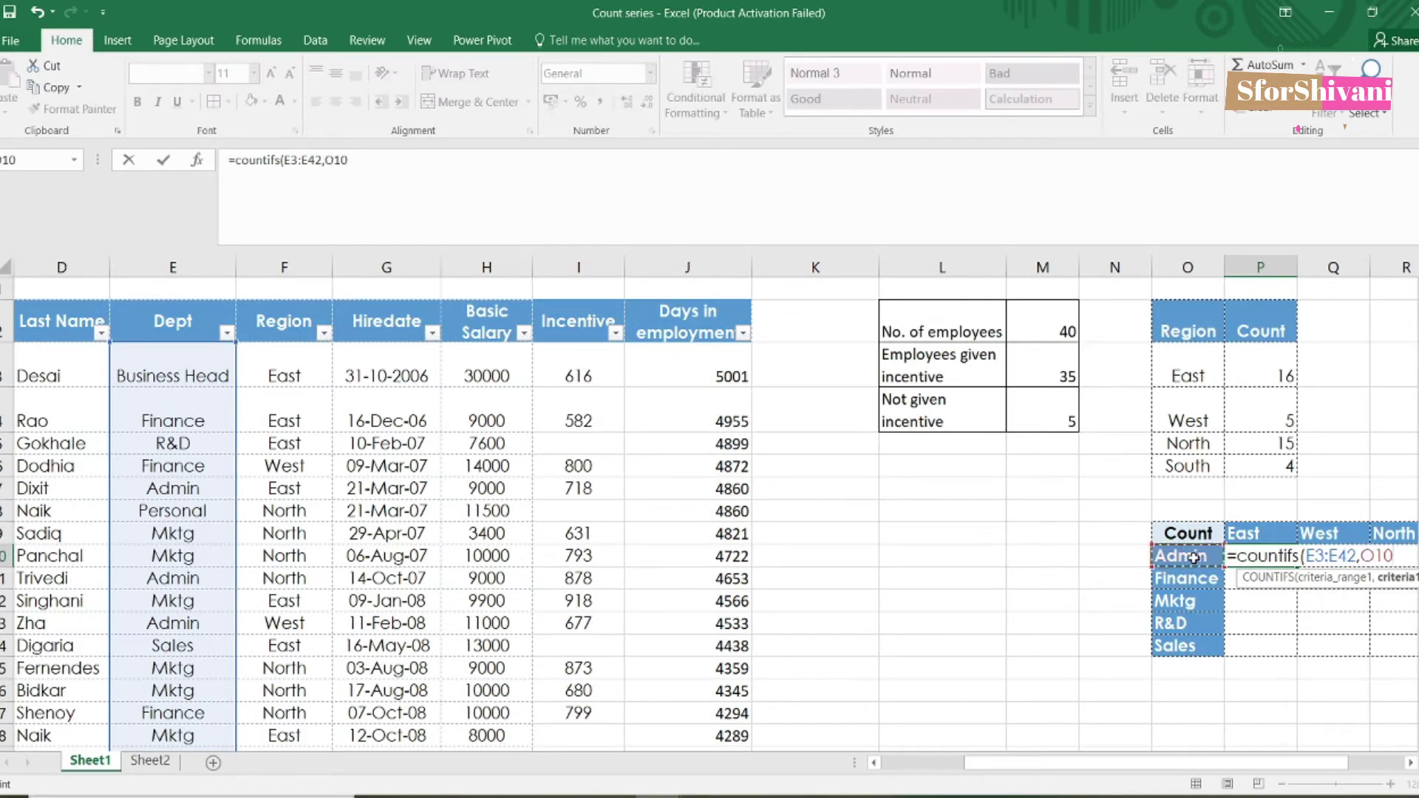
{"action": "left_click_drag", "start_coordinate": [1200, 765], "coordinate": [1260, 765]}
{"action": "type", "text": ","}
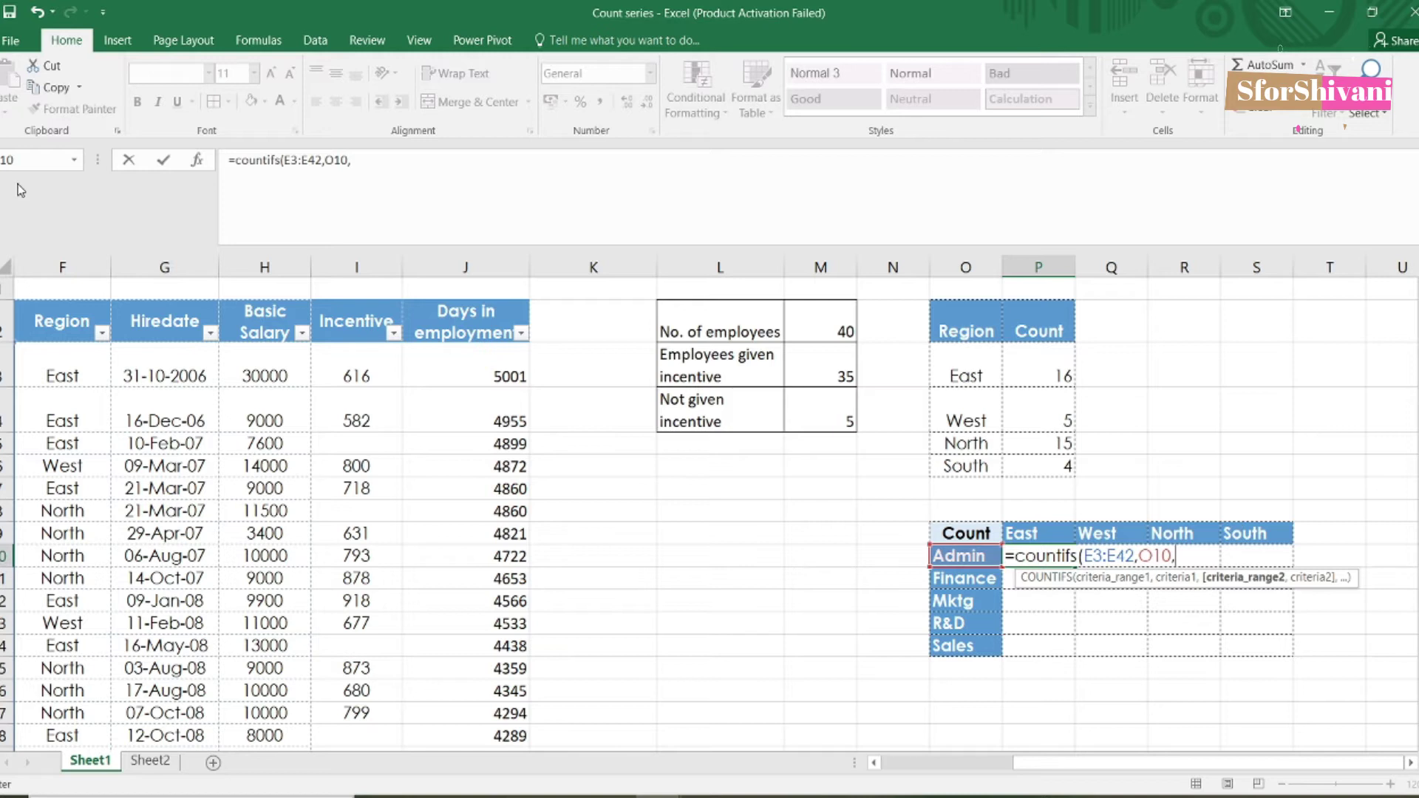
Step: Add the region range F3:F42 with the East heading P9 as second criterion and complete the P10 formula
{"action": "scroll", "coordinate": [1073, 773], "scroll_direction": "left", "scroll_amount": 3}
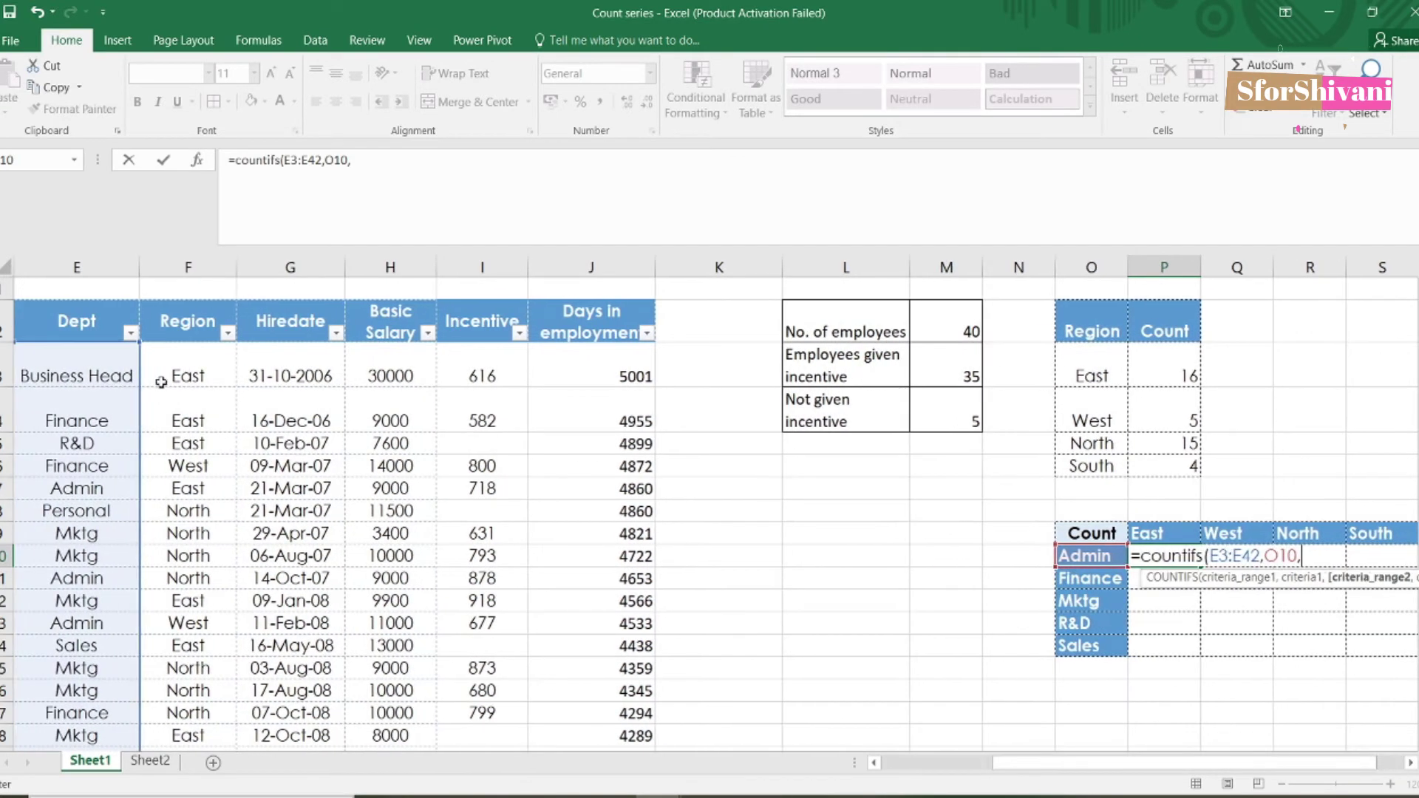
{"action": "left_click", "coordinate": [184, 375]}
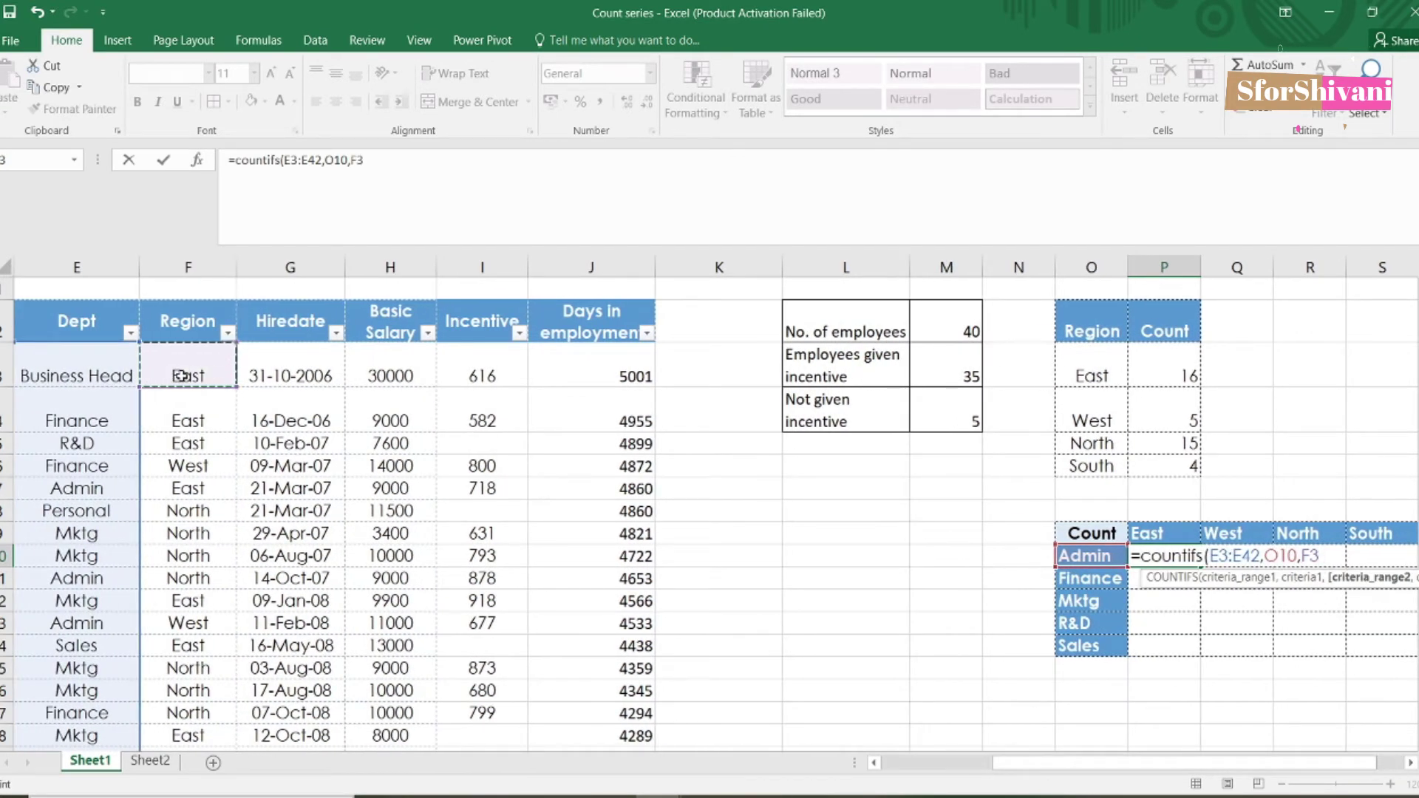
{"action": "scroll", "coordinate": [181, 379], "scroll_direction": "down", "scroll_amount": 1}
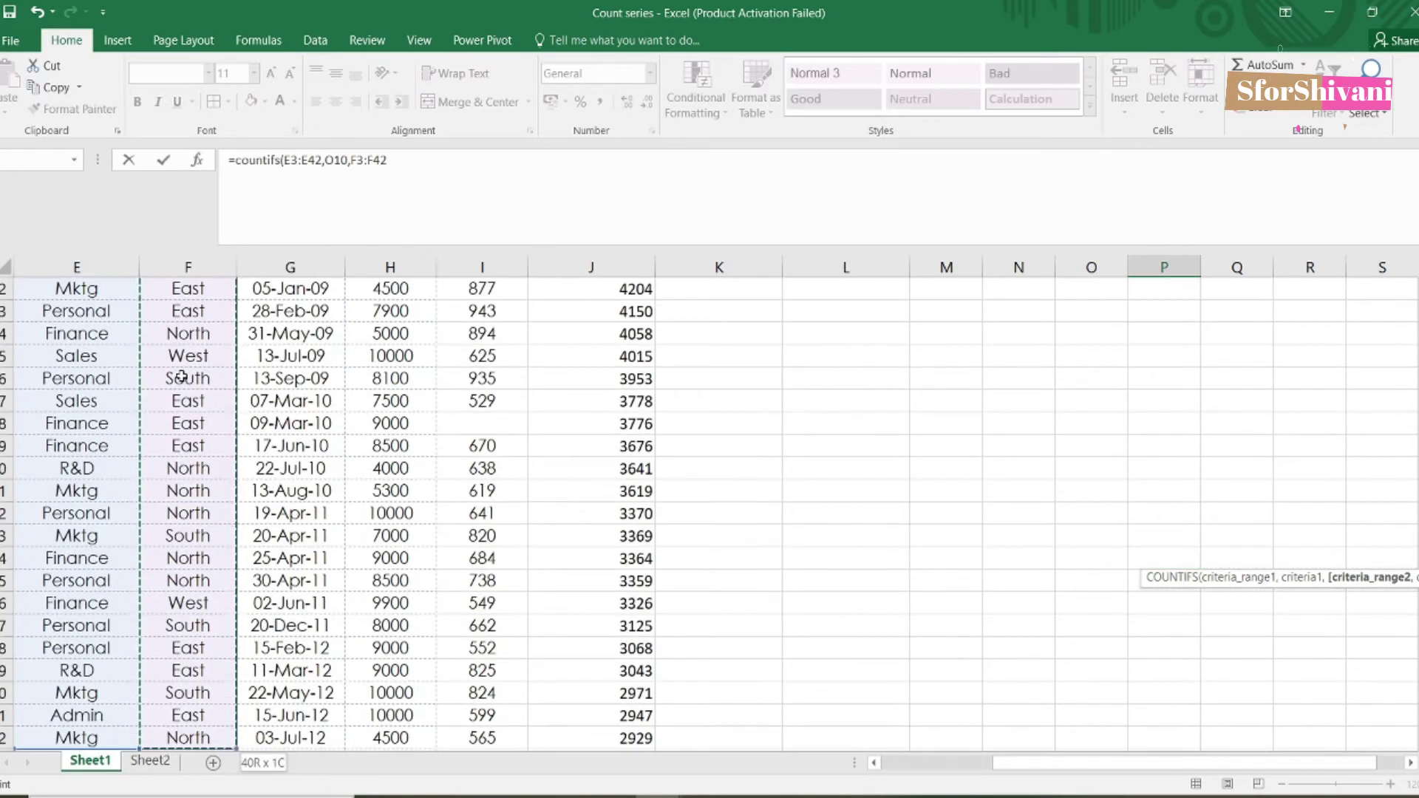
{"action": "type", "text": ","}
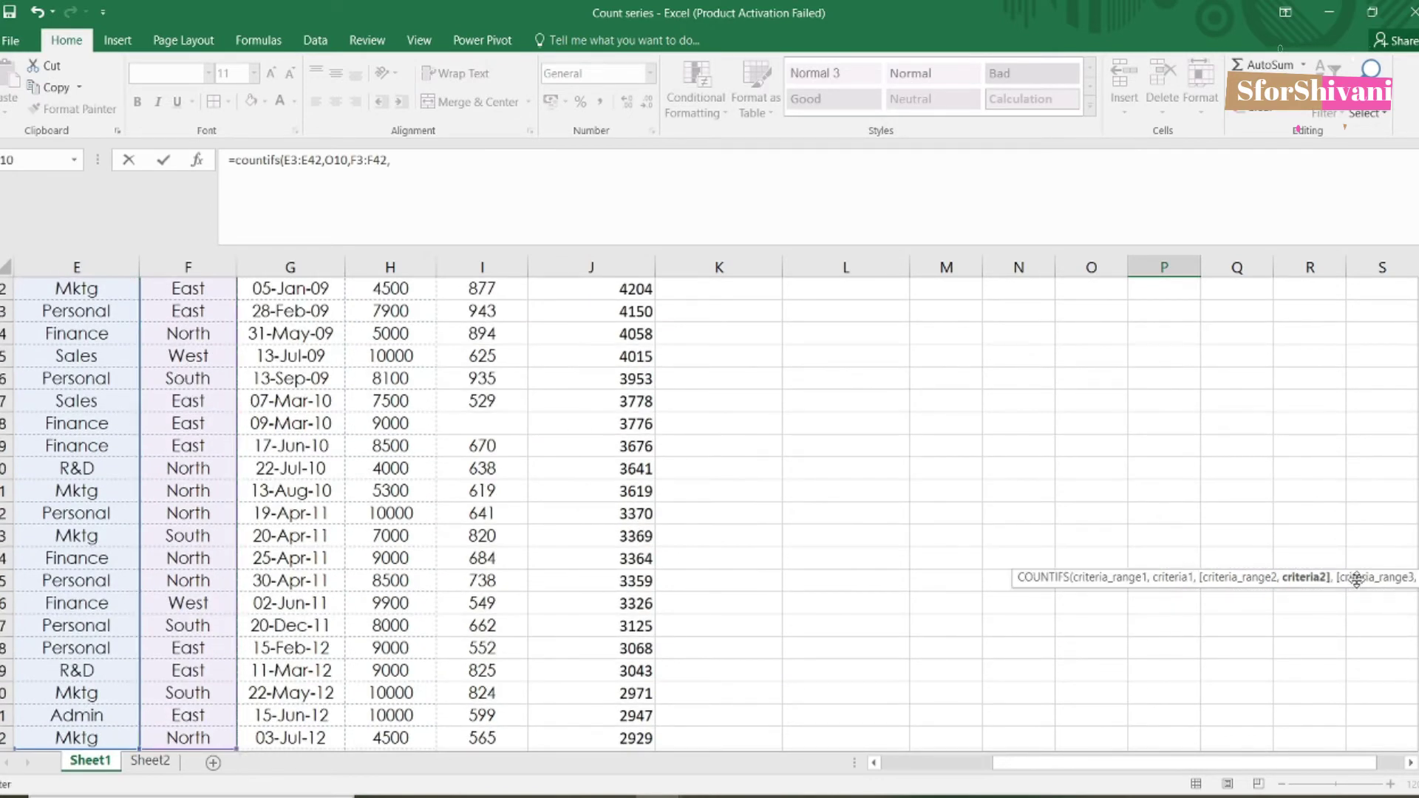
{"action": "scroll", "coordinate": [1156, 605], "scroll_direction": "up", "scroll_amount": 5}
{"action": "left_click_drag", "start_coordinate": [1269, 766], "coordinate": [1302, 767]}
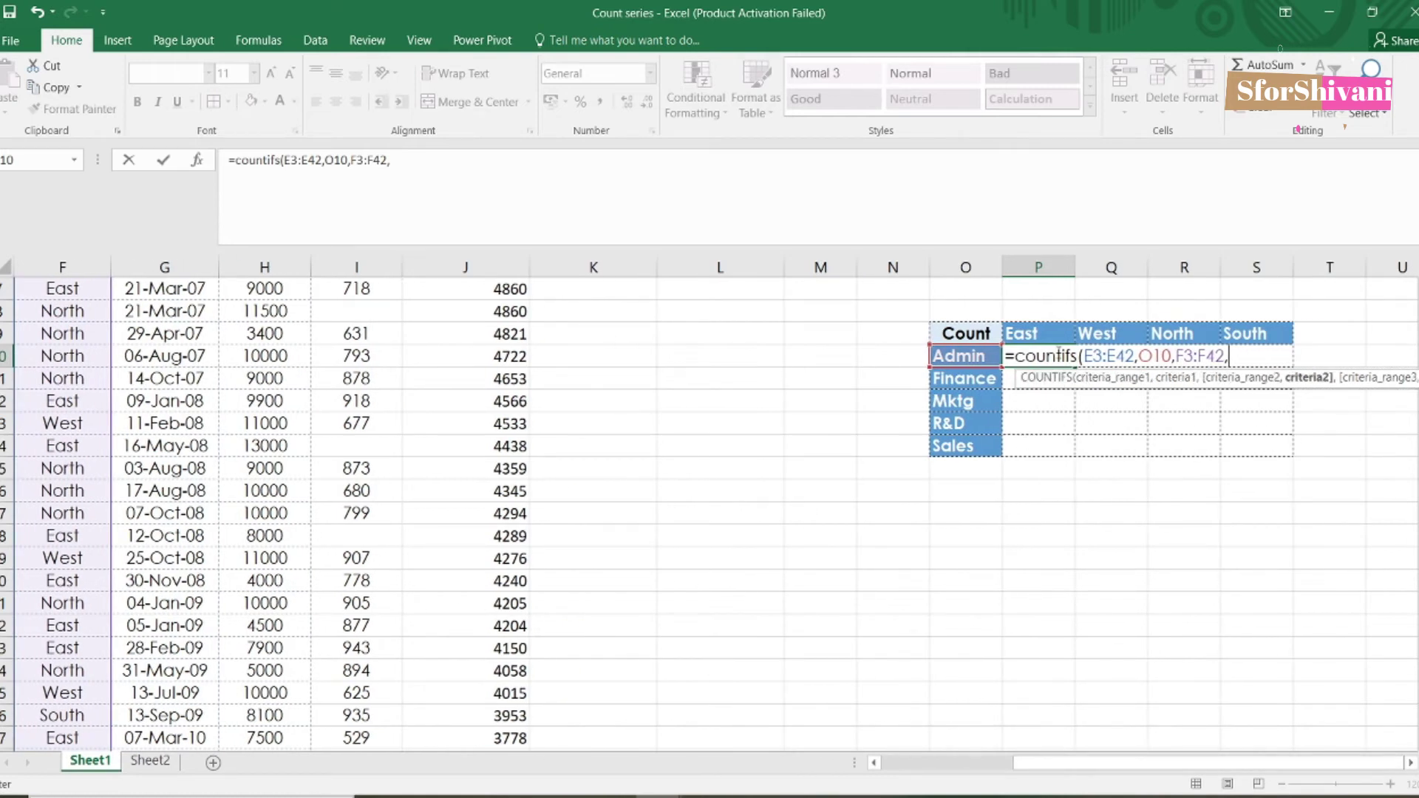
{"action": "left_click", "coordinate": [1045, 333]}
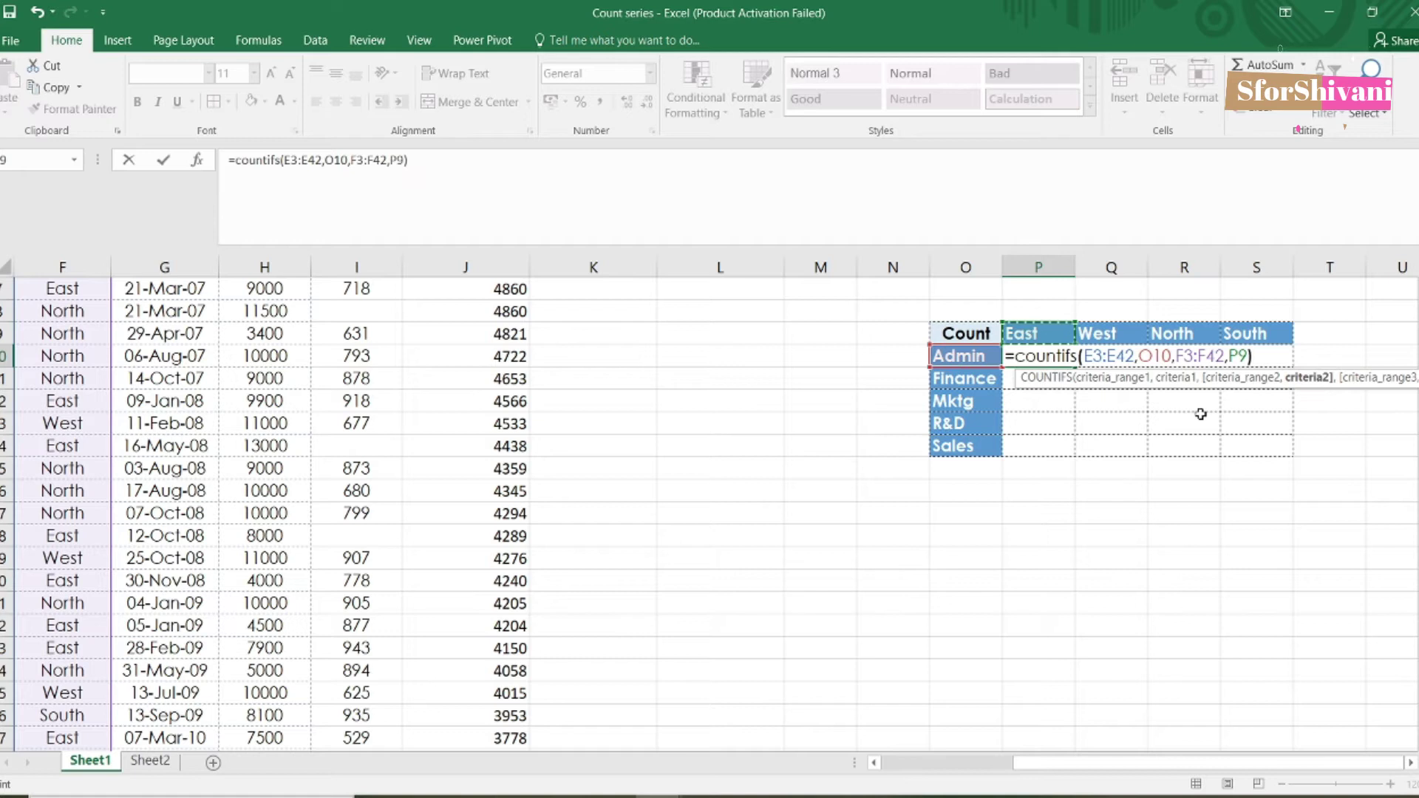
{"action": "key", "text": "Return"}
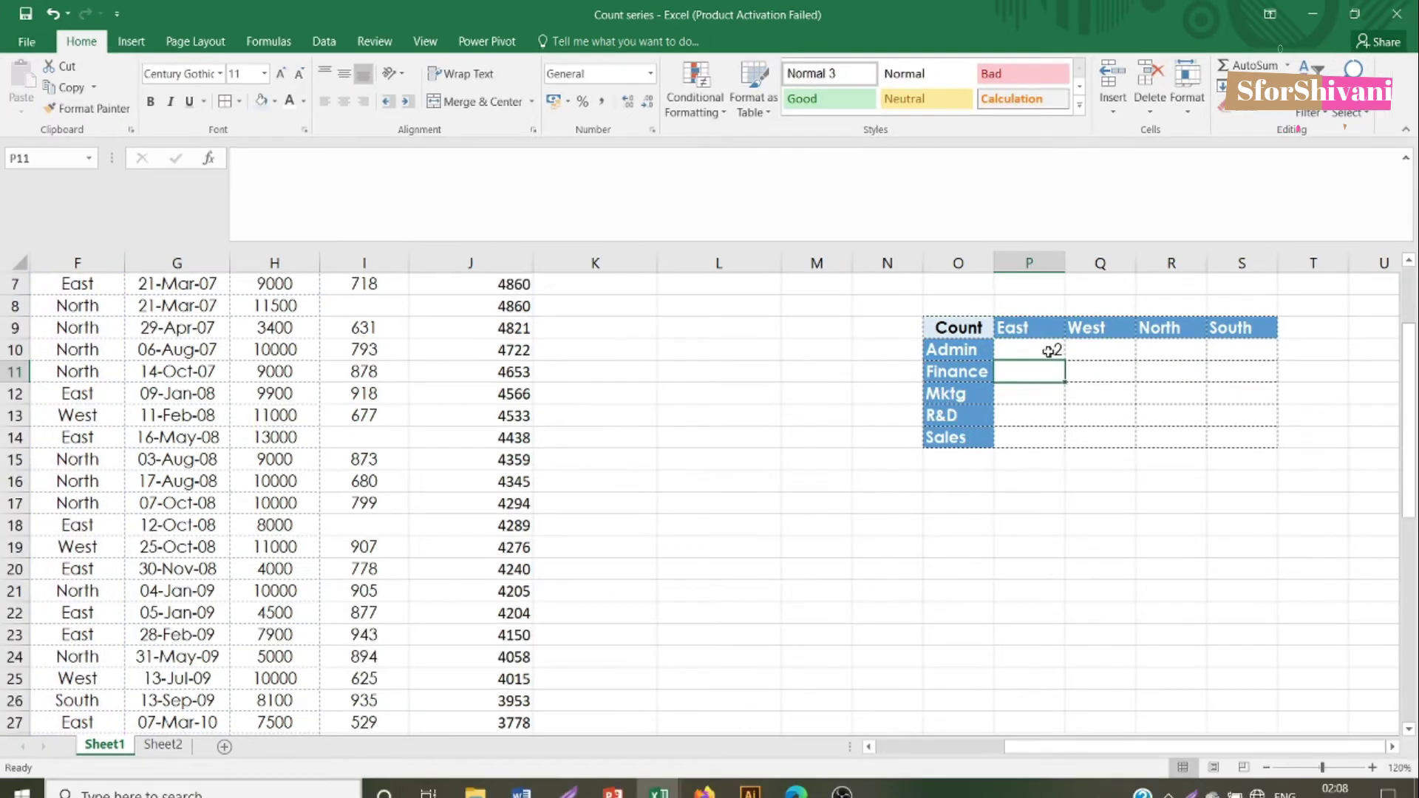
Step: Examine the Admin–East count in P10 alongside its Admin, East and West headings in the Count table
{"action": "left_click", "coordinate": [1058, 358]}
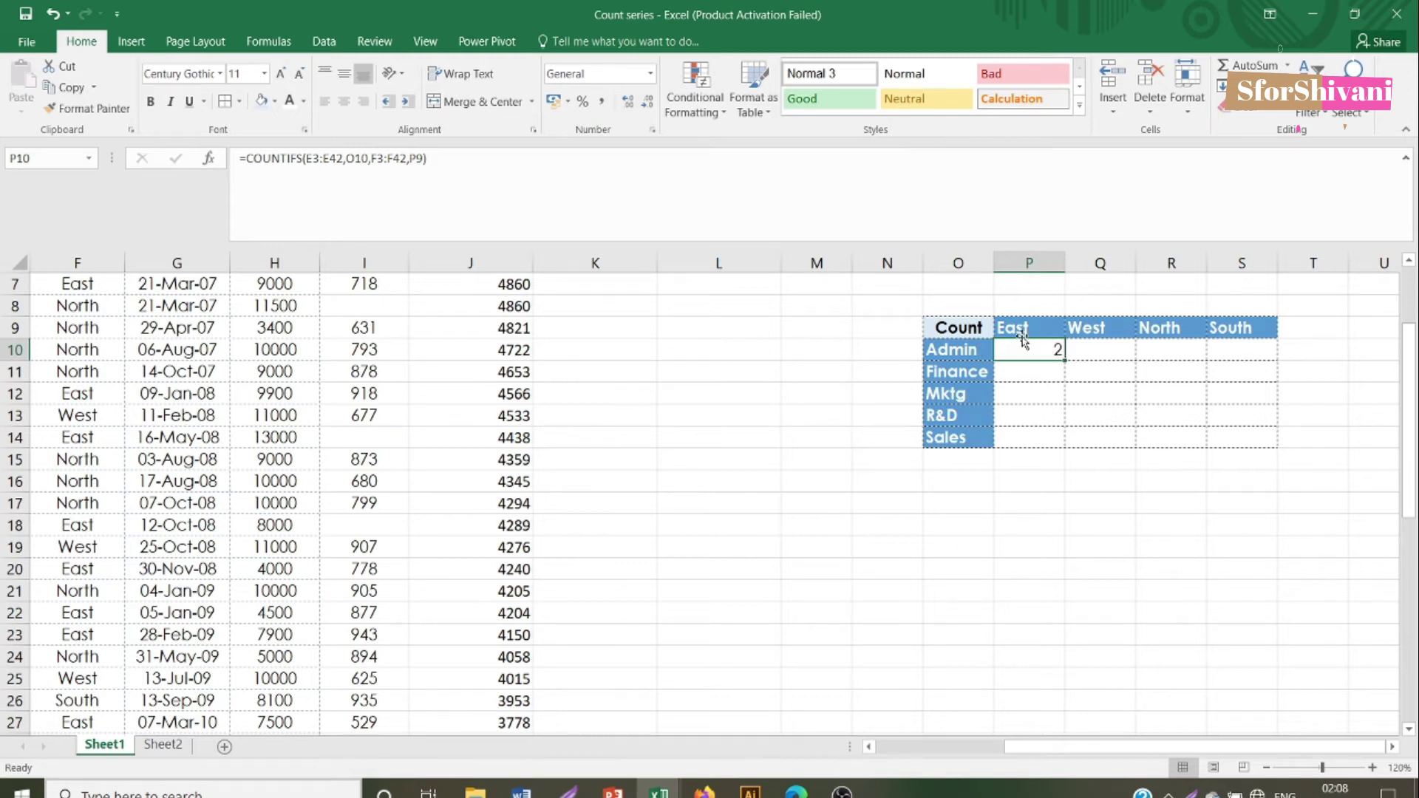
{"action": "left_click", "coordinate": [971, 354]}
{"action": "left_click", "coordinate": [1026, 350]}
{"action": "left_click", "coordinate": [1086, 328]}
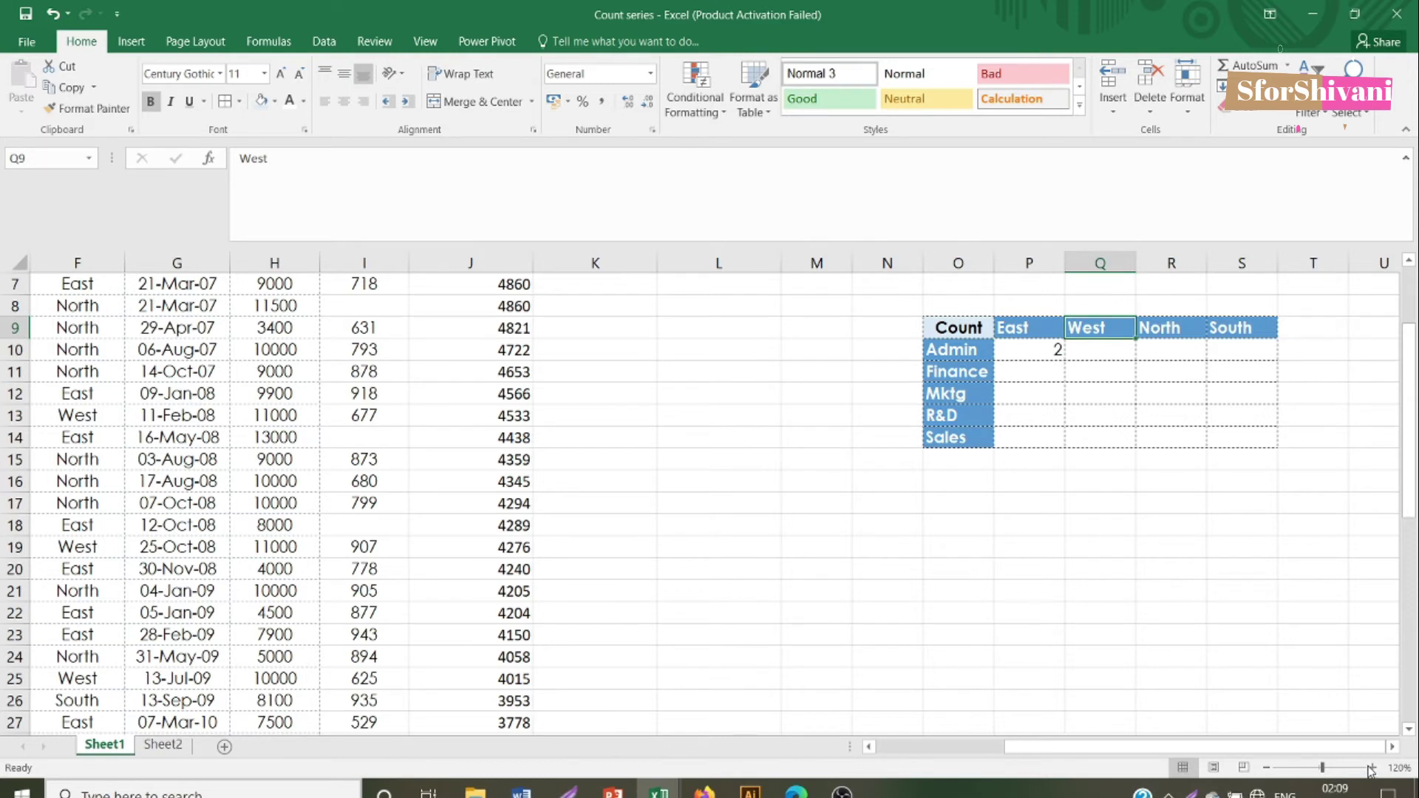
{"action": "left_click", "coordinate": [1371, 768]}
{"action": "left_click", "coordinate": [1371, 767]}
{"action": "left_click", "coordinate": [1371, 768]}
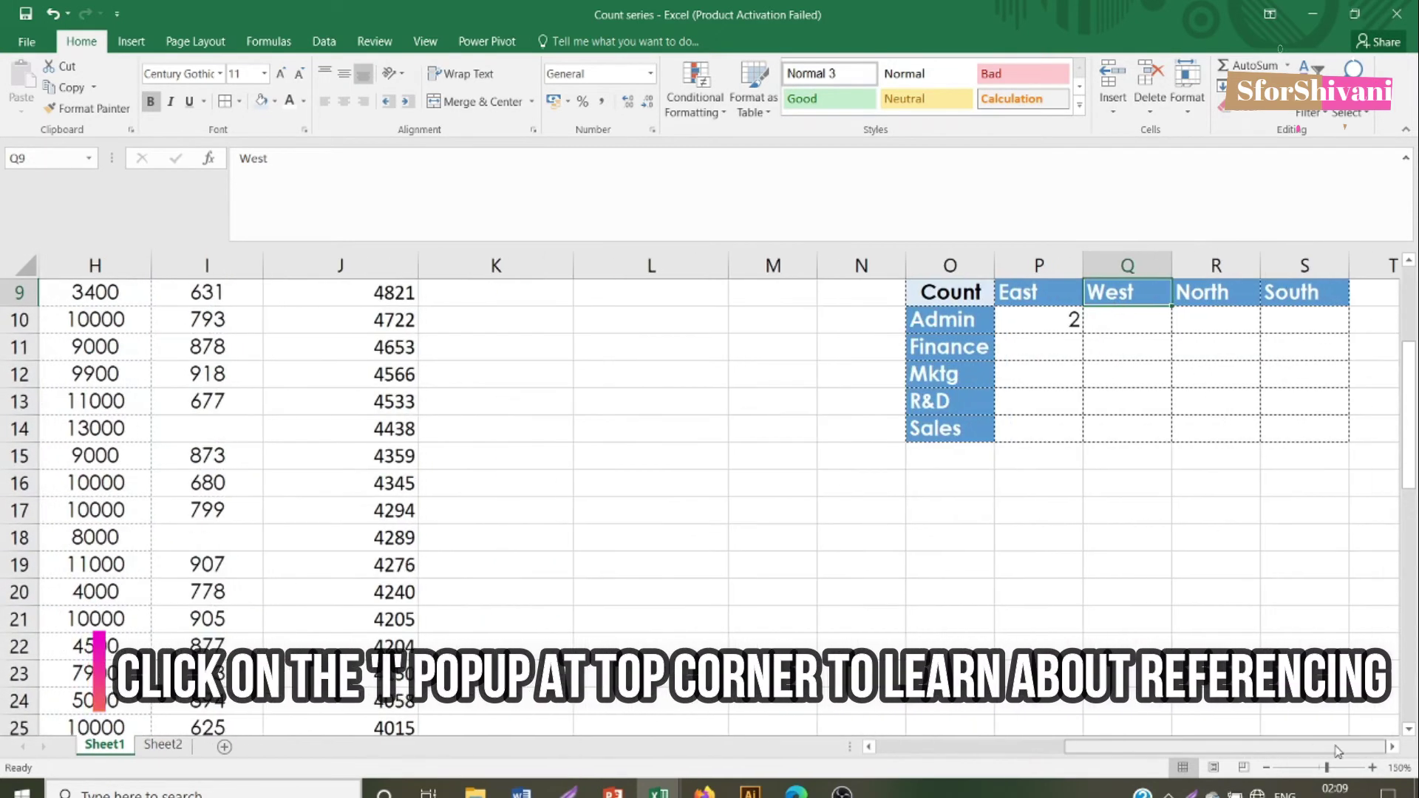
{"action": "scroll", "coordinate": [1071, 590], "scroll_direction": "up", "scroll_amount": 3}
{"action": "scroll", "coordinate": [1213, 645], "scroll_direction": "down", "scroll_amount": 1}
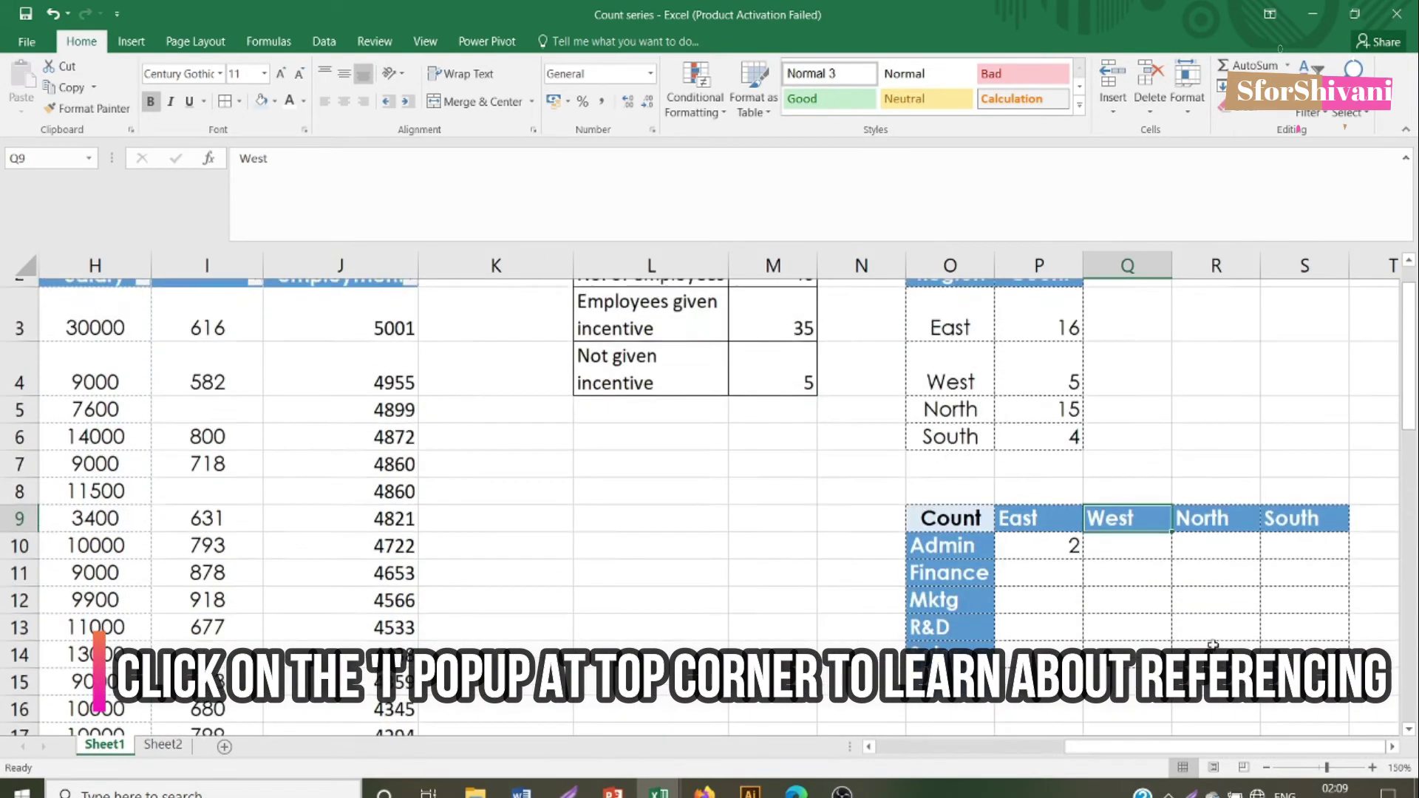
{"action": "scroll", "coordinate": [1213, 644], "scroll_direction": "down", "scroll_amount": 1}
{"action": "left_click", "coordinate": [1392, 746]}
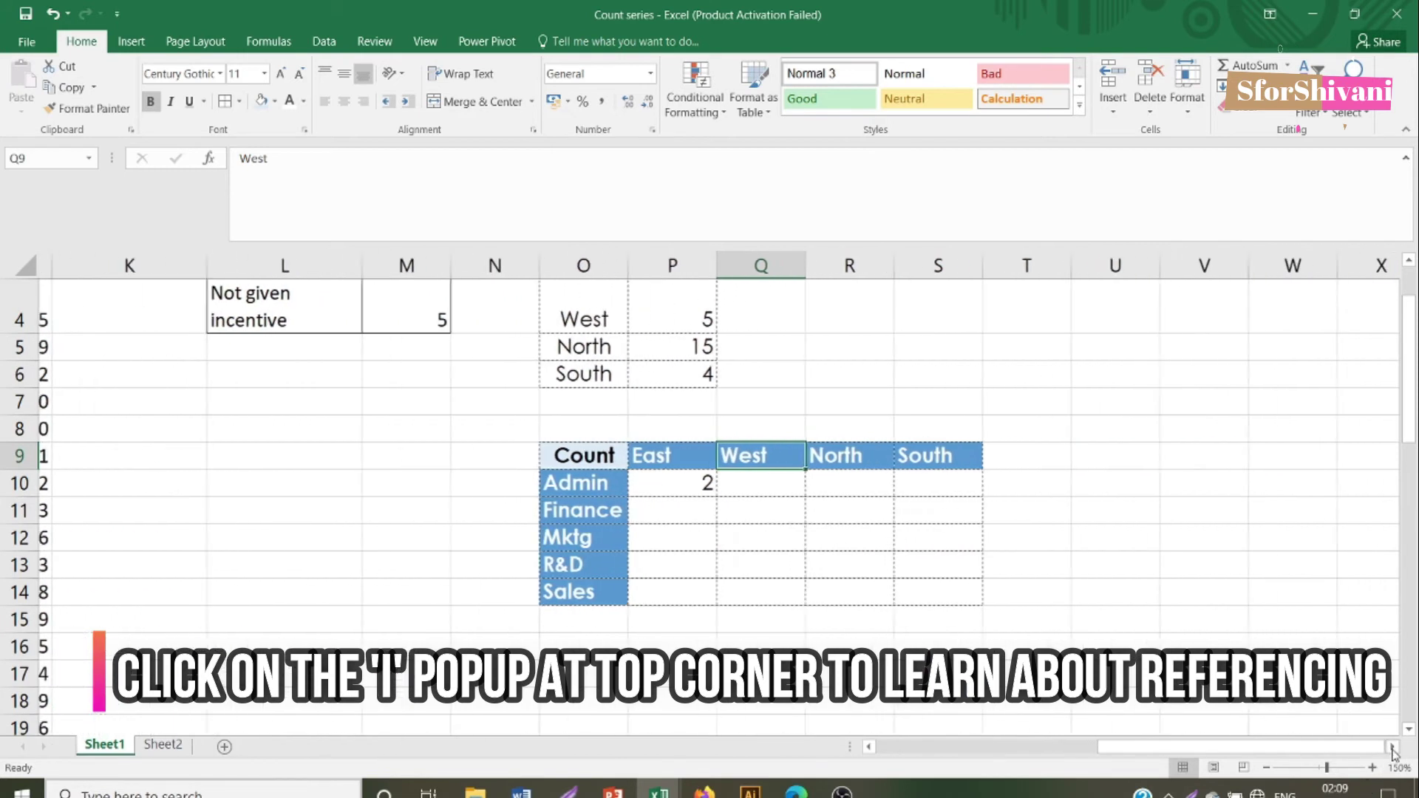
Step: Check the P10 formula's references against the region headings P9:S9 and the department headings O10:O14
{"action": "left_click", "coordinate": [669, 483]}
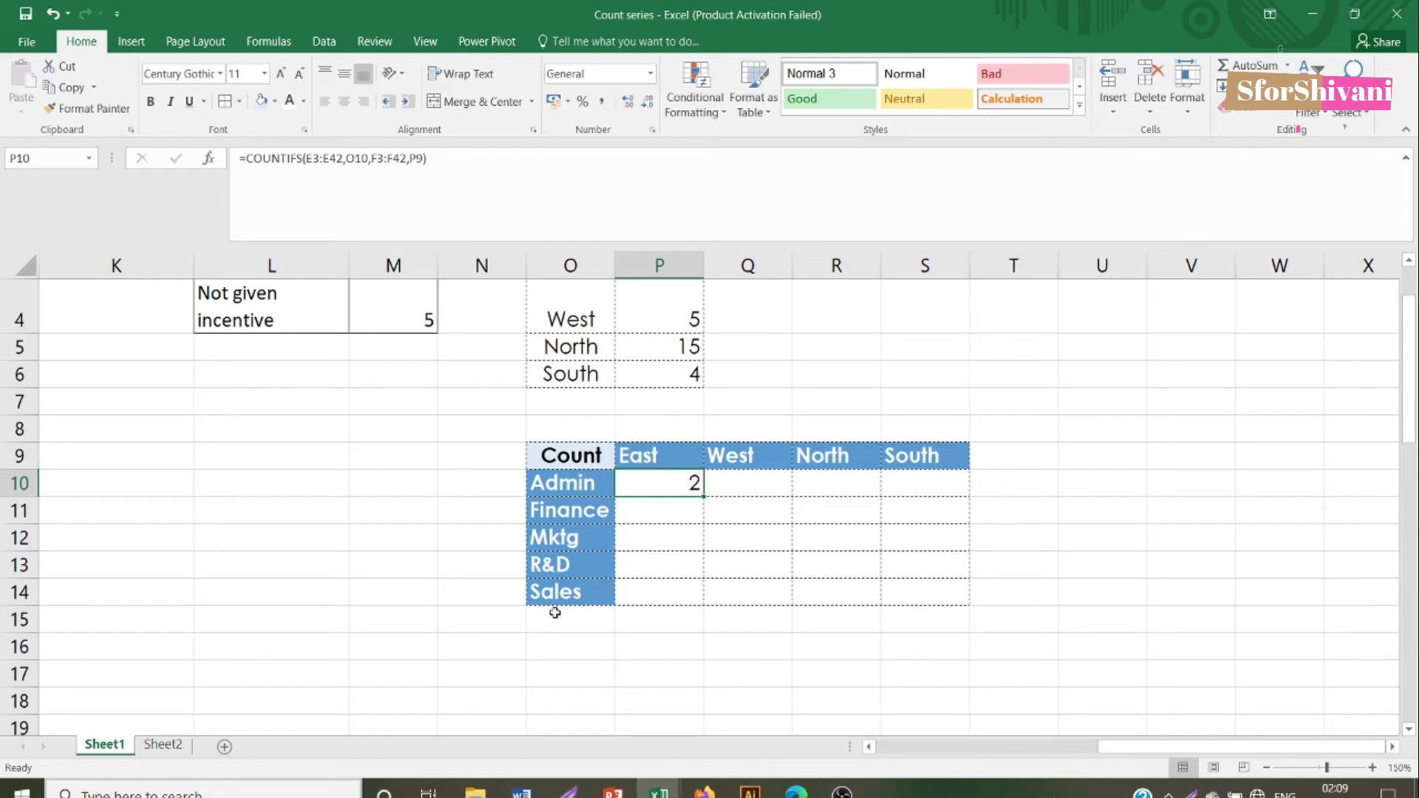
{"action": "left_click_drag", "start_coordinate": [671, 453], "coordinate": [946, 455]}
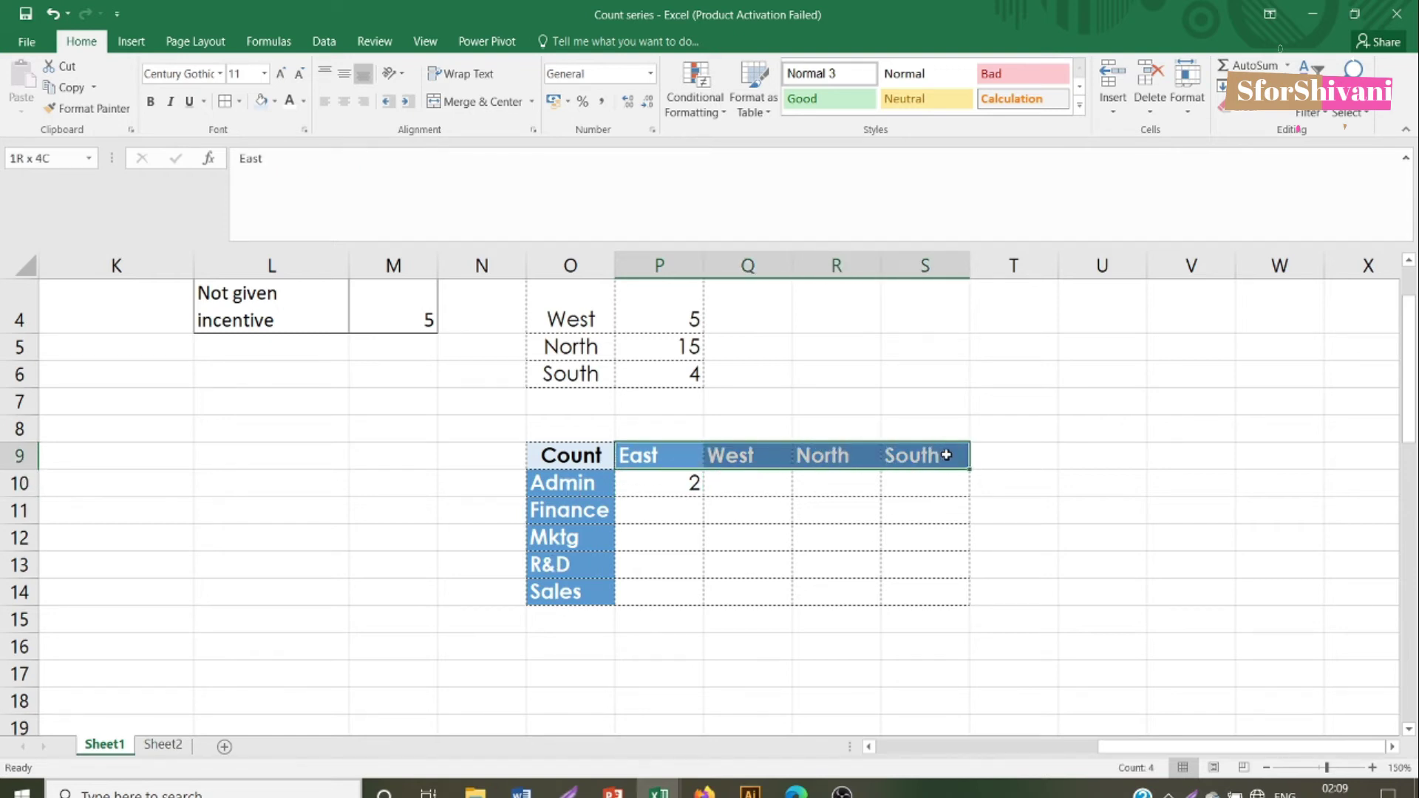
{"action": "left_click", "coordinate": [946, 455]}
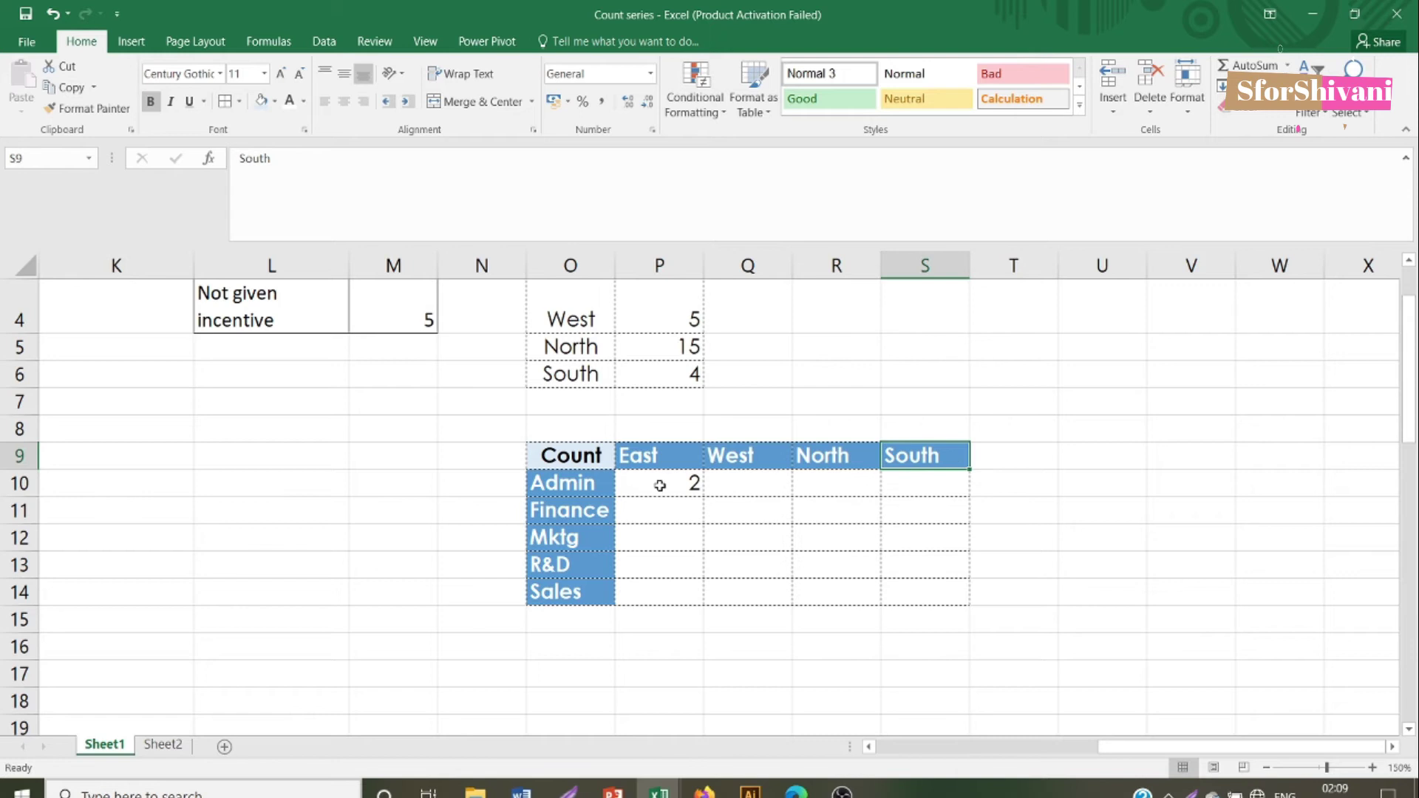
{"action": "left_click", "coordinate": [688, 494]}
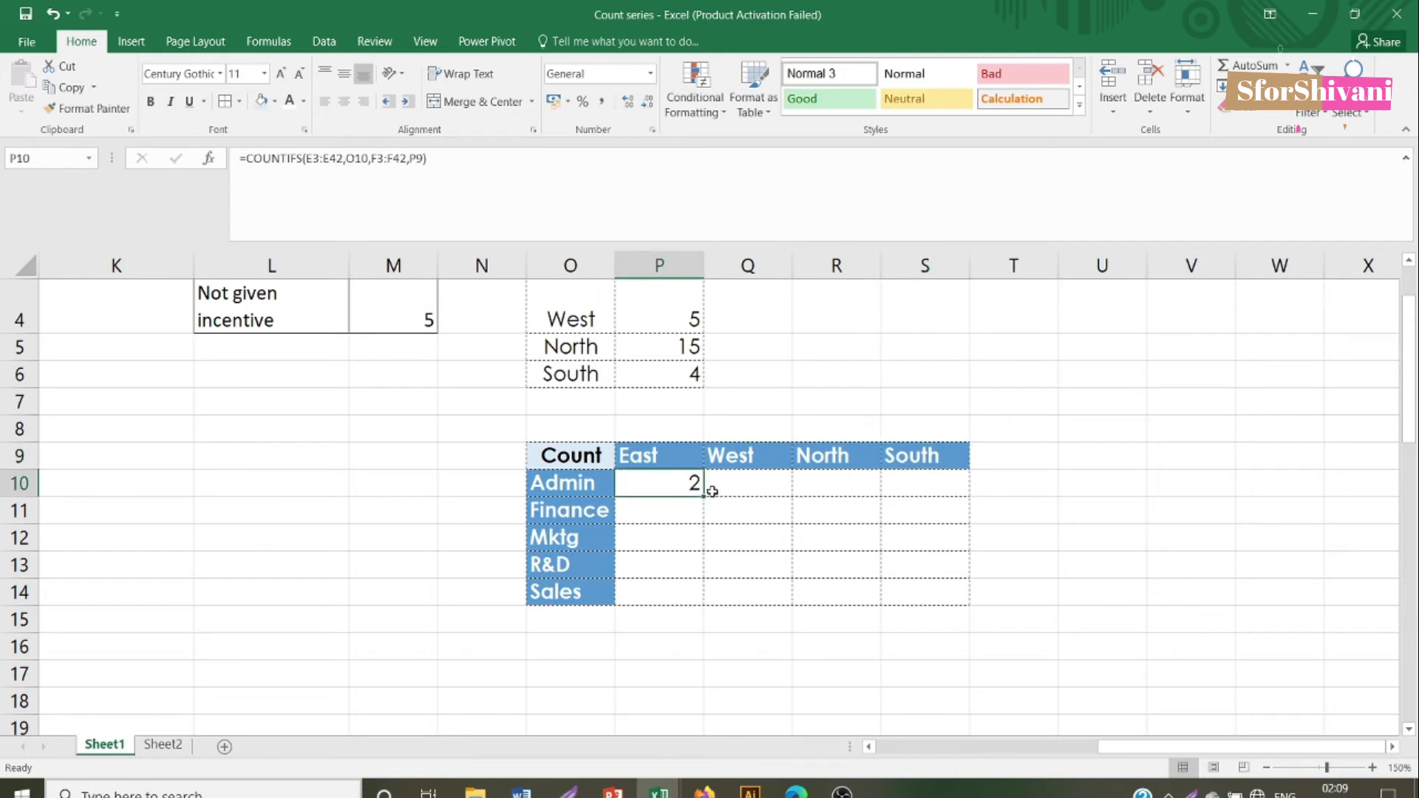
{"action": "left_click", "coordinate": [572, 486]}
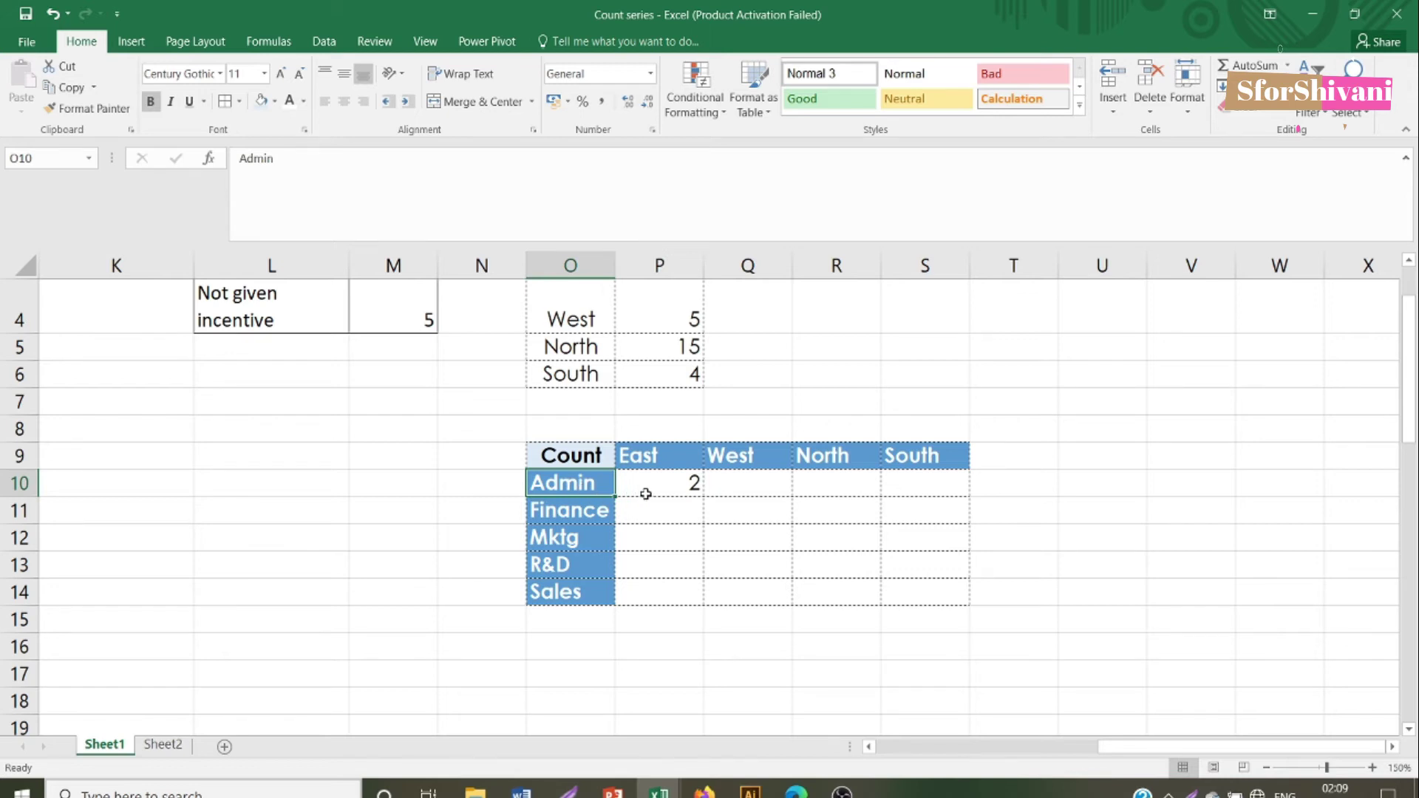
{"action": "left_click_drag", "start_coordinate": [566, 488], "coordinate": [579, 594]}
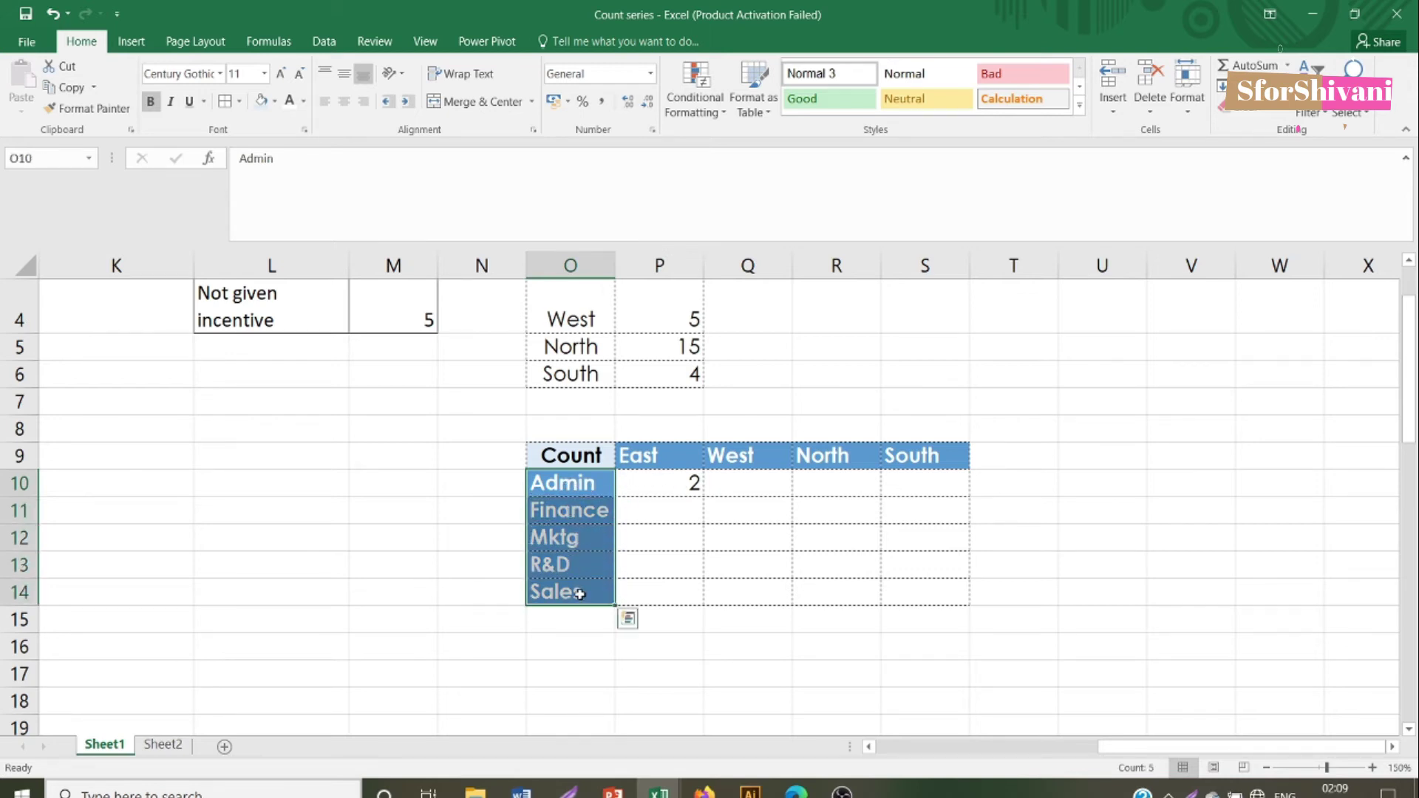
{"action": "left_click", "coordinate": [640, 453]}
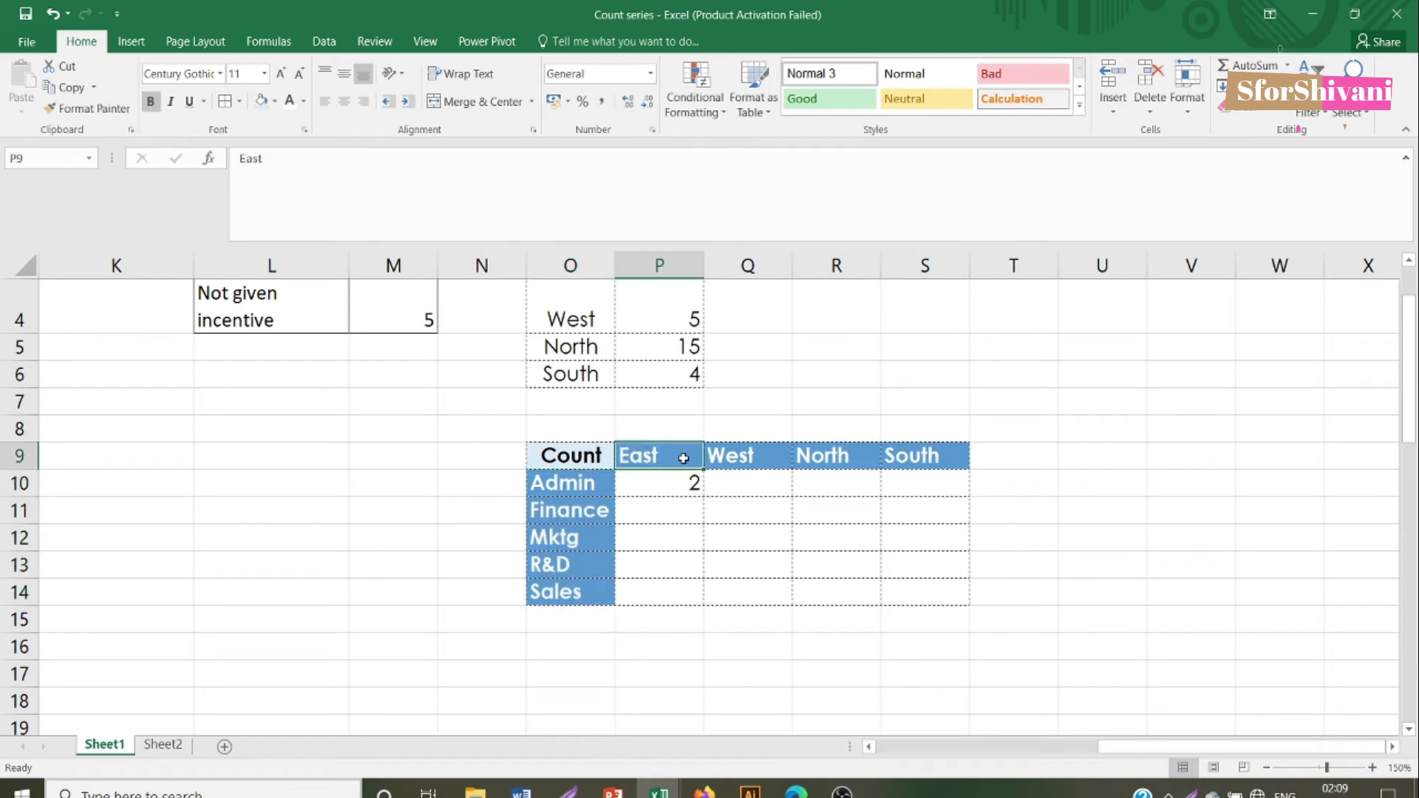
{"action": "mouse_move", "coordinate": [683, 458]}
{"action": "left_mouse_down"}
{"action": "mouse_move", "coordinate": [857, 462]}
{"action": "mouse_move", "coordinate": [690, 461]}
{"action": "left_mouse_up"}
{"action": "left_click", "coordinate": [687, 490]}
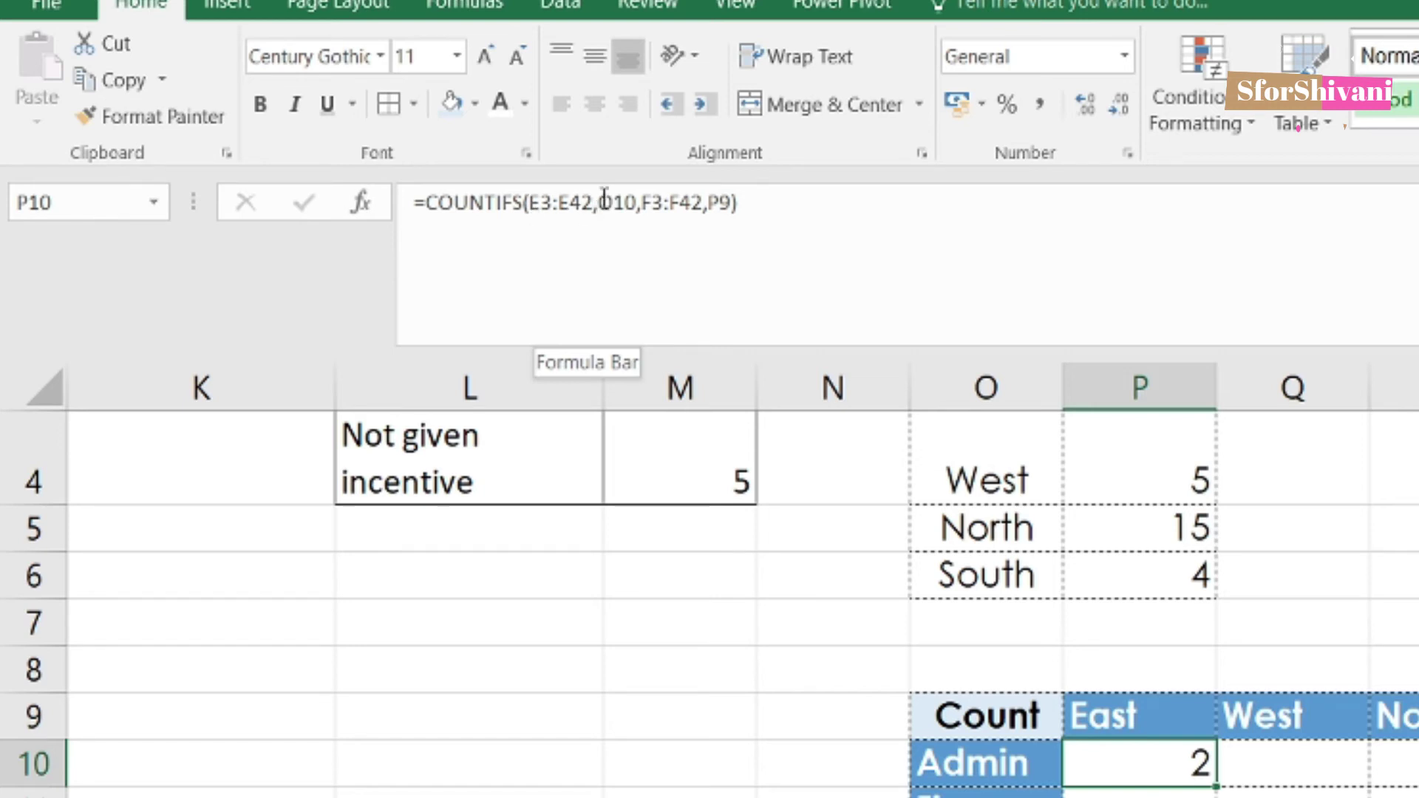
Step: Make both ranges in the P10 COUNTIFS formula absolute, as $E$3:$E$42 and $F$3:$F$42
{"action": "left_click", "coordinate": [542, 202]}
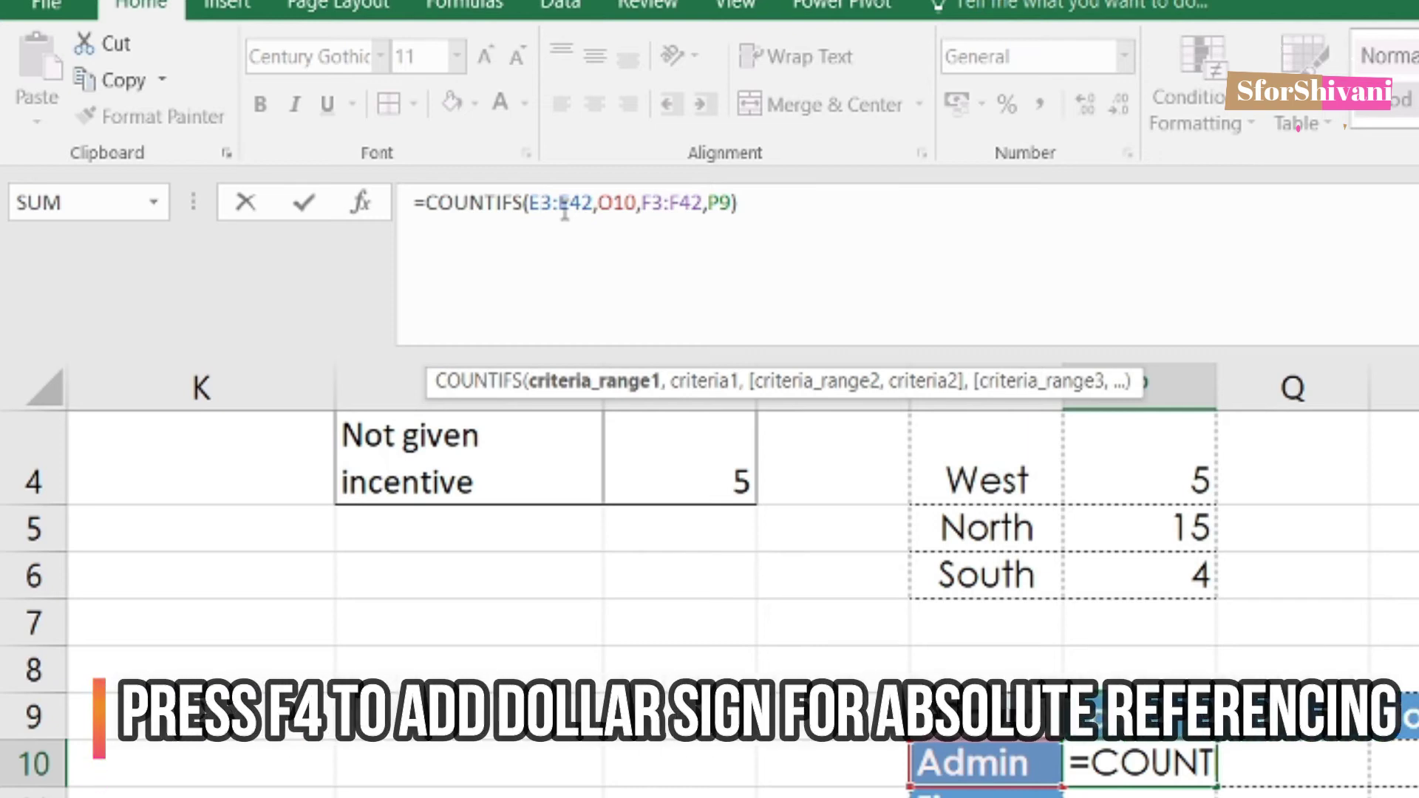
{"action": "key", "text": "F4"}
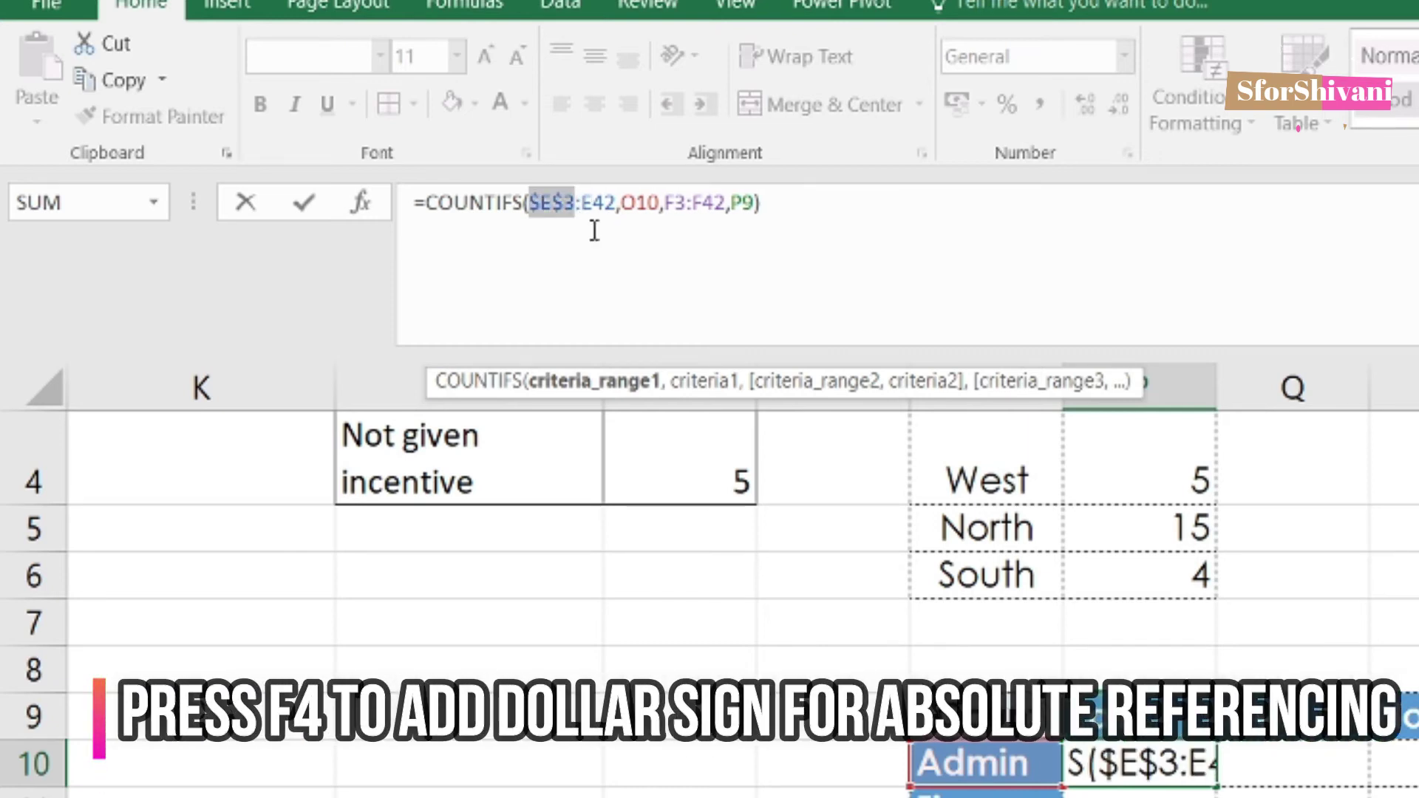
{"action": "left_click", "coordinate": [601, 218]}
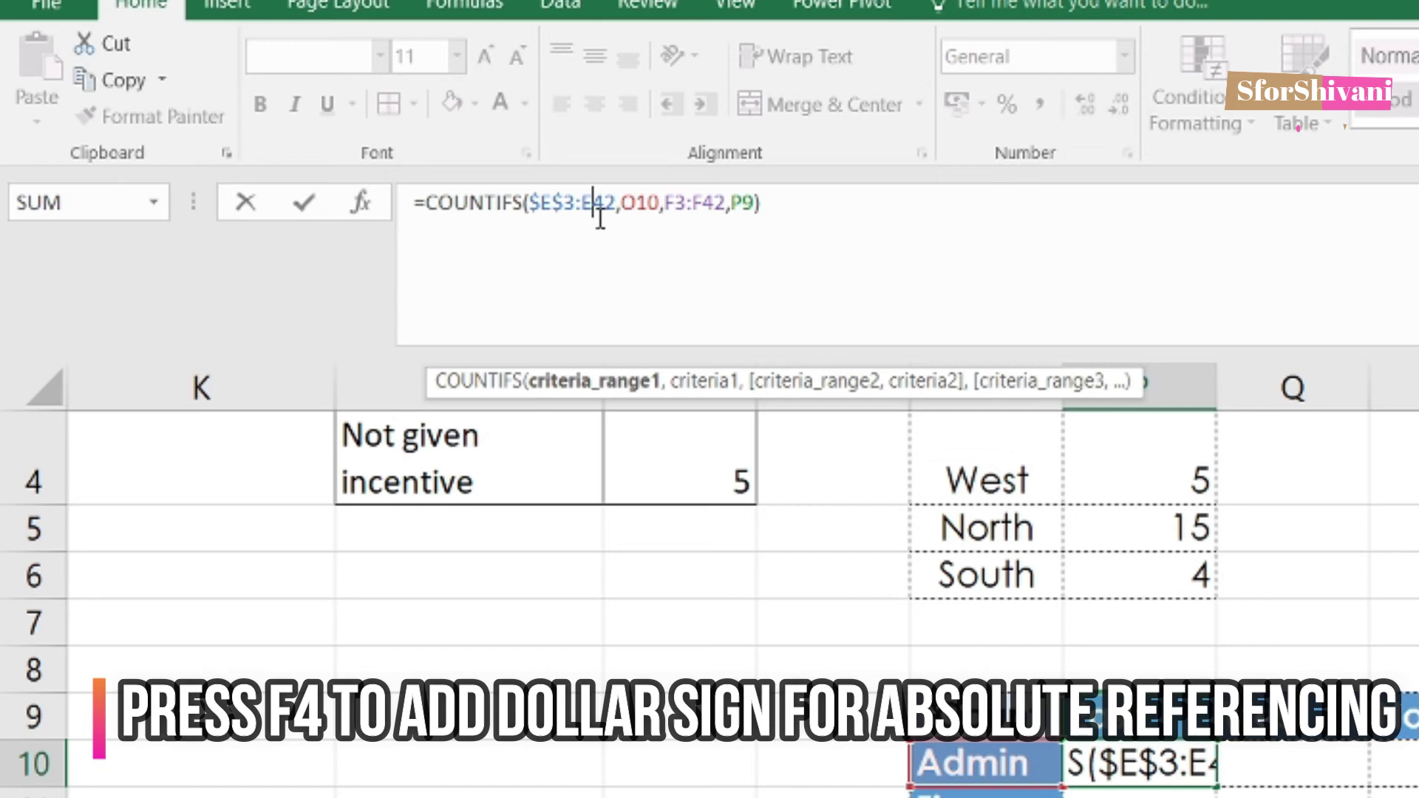
{"action": "key", "text": "F4"}
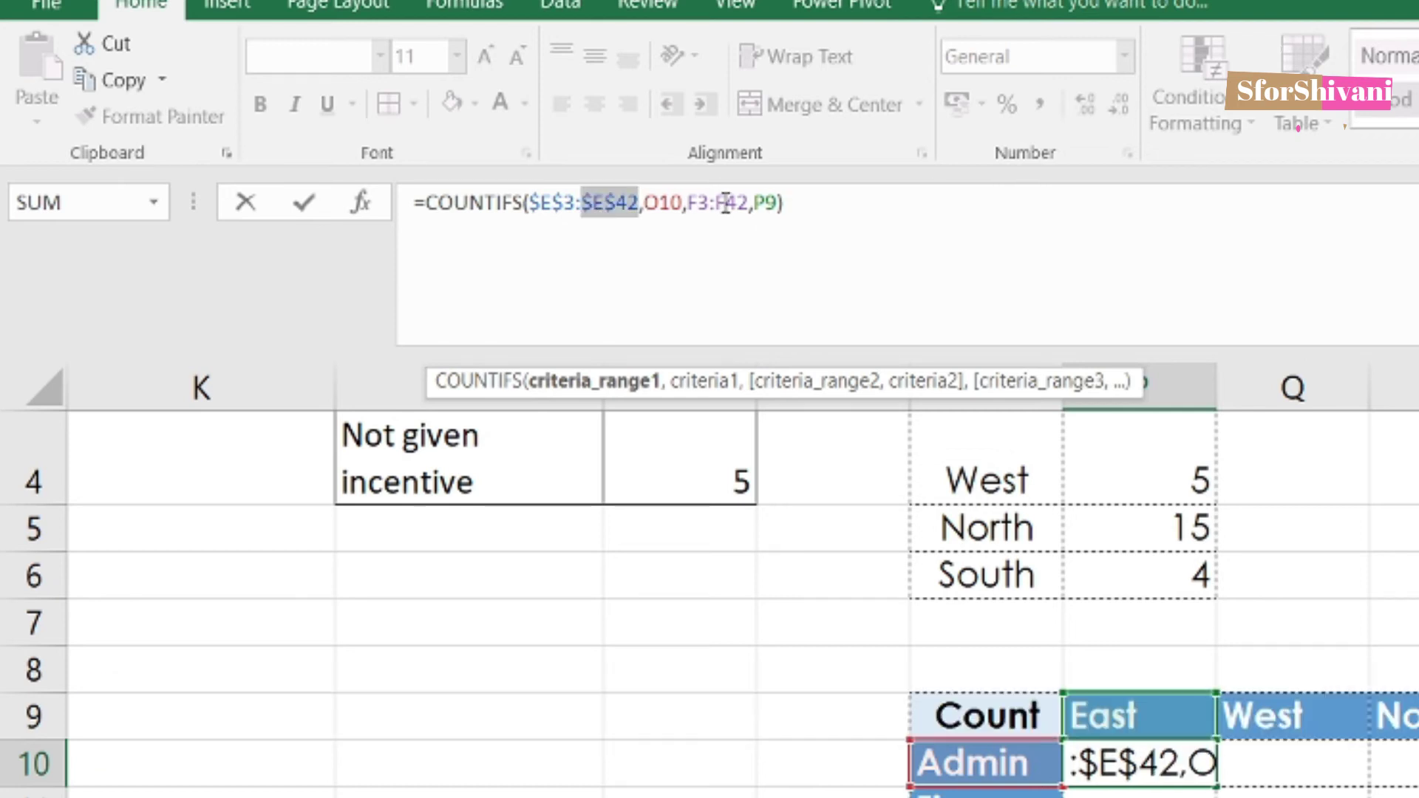
{"action": "left_click", "coordinate": [698, 202]}
{"action": "key", "text": "F4"}
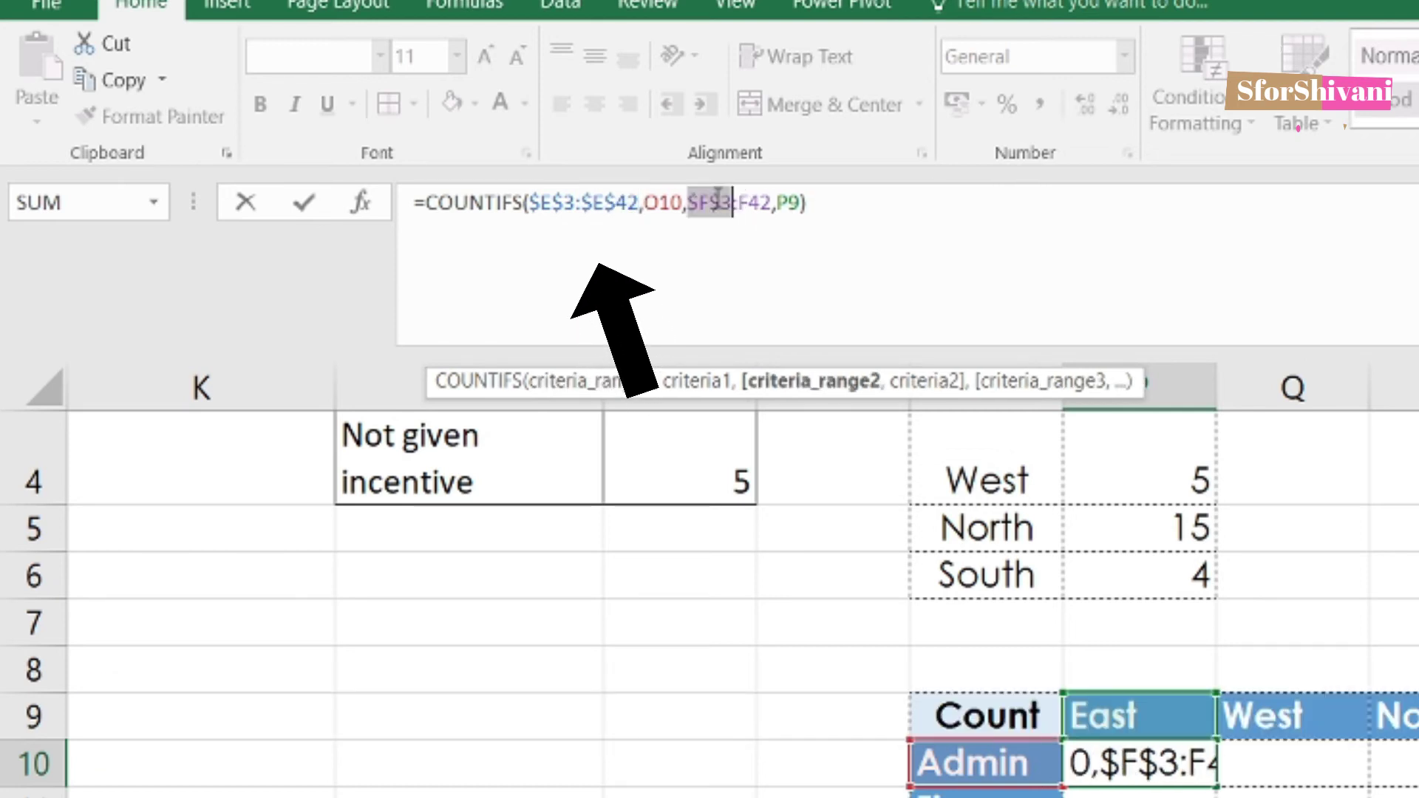
{"action": "left_click", "coordinate": [759, 202]}
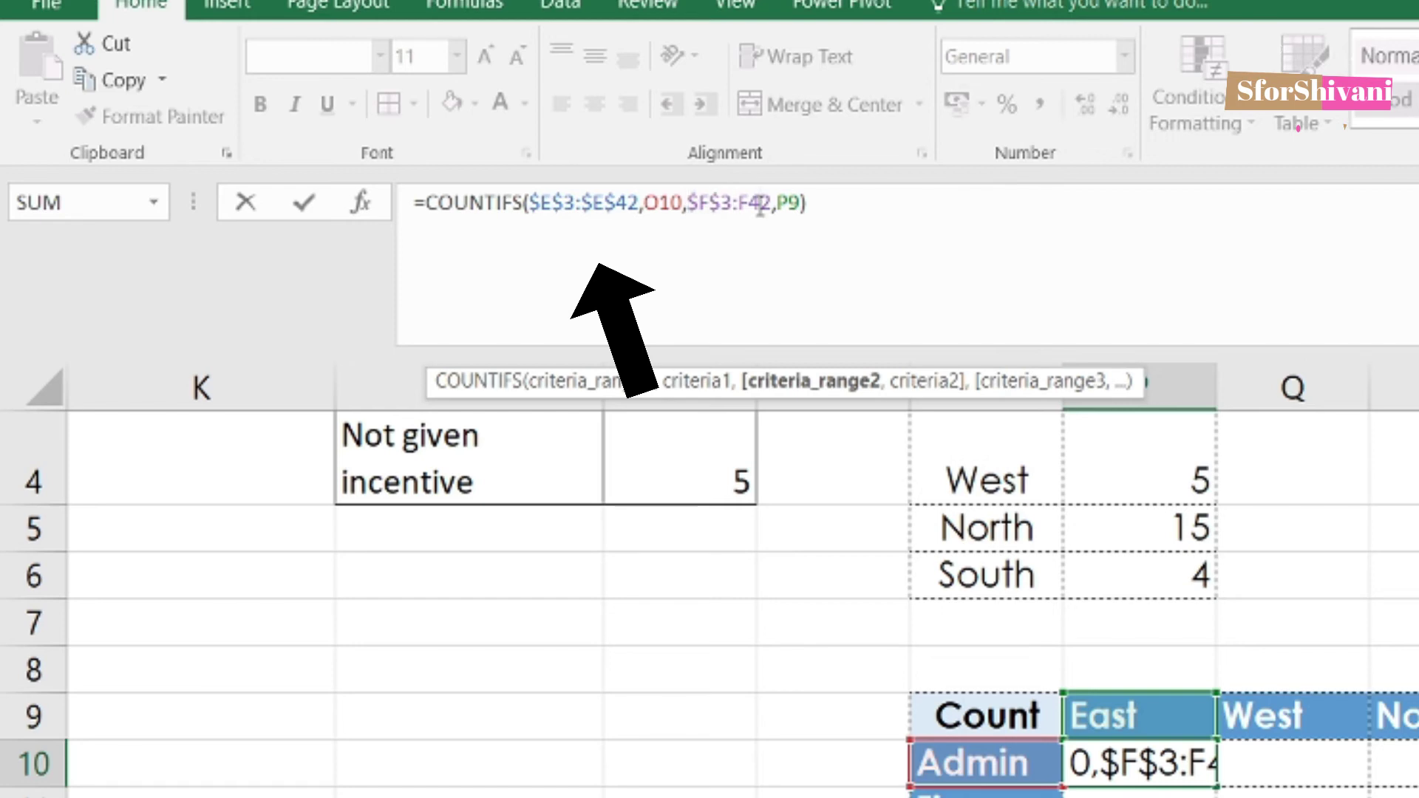
{"action": "key", "text": "F4"}
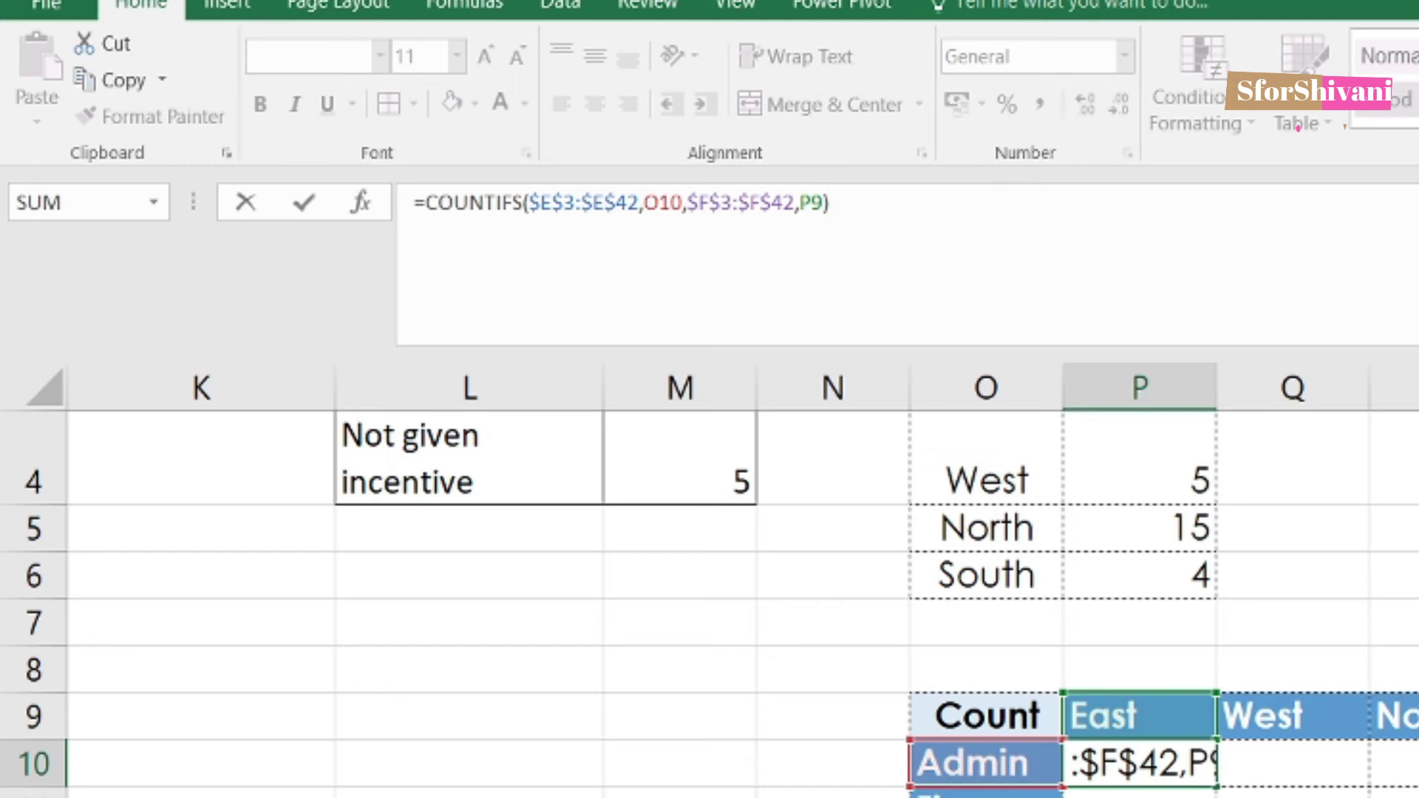
Step: Lock only the column of the department criterion in the P10 formula, changing it to $O10
{"action": "left_click", "coordinate": [644, 202]}
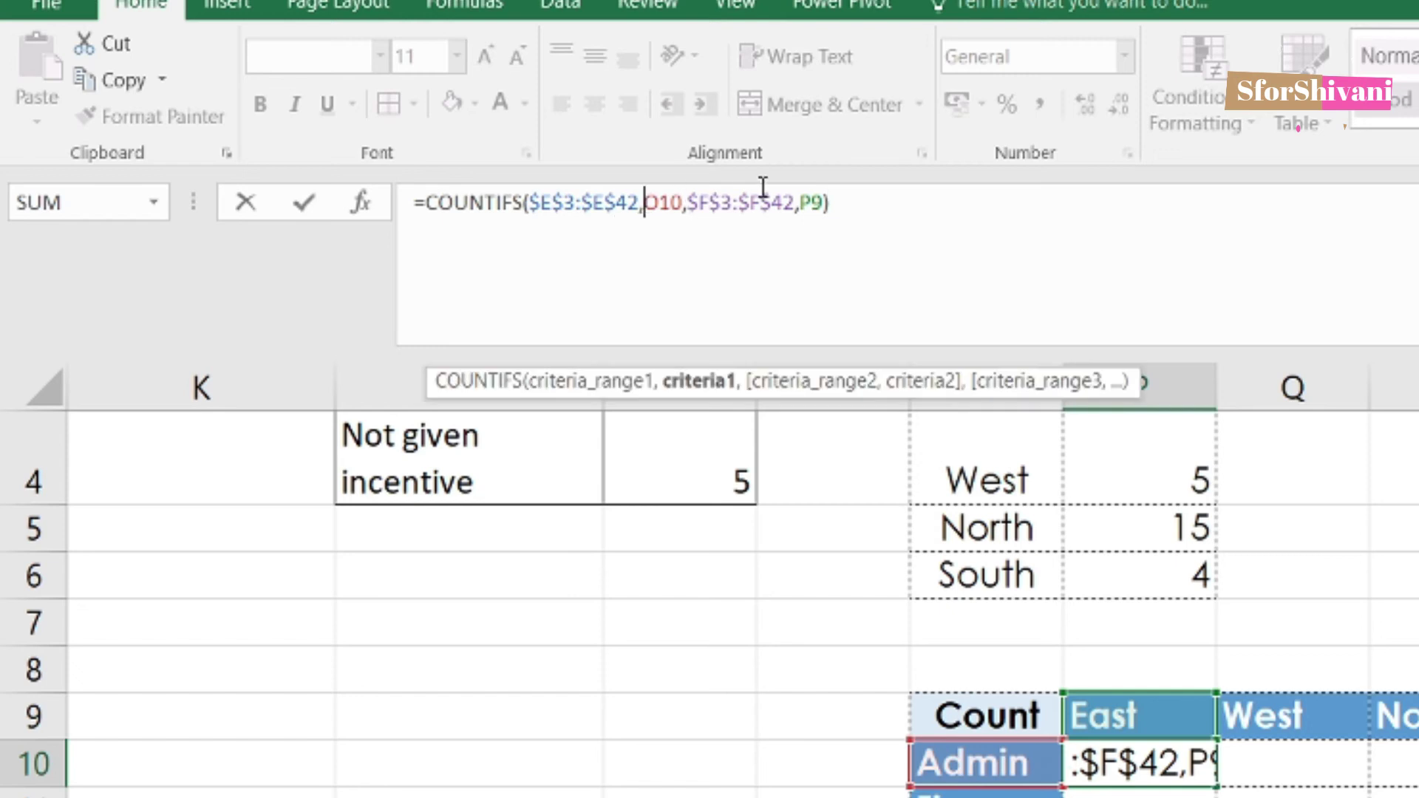
{"action": "type", "text": "$"}
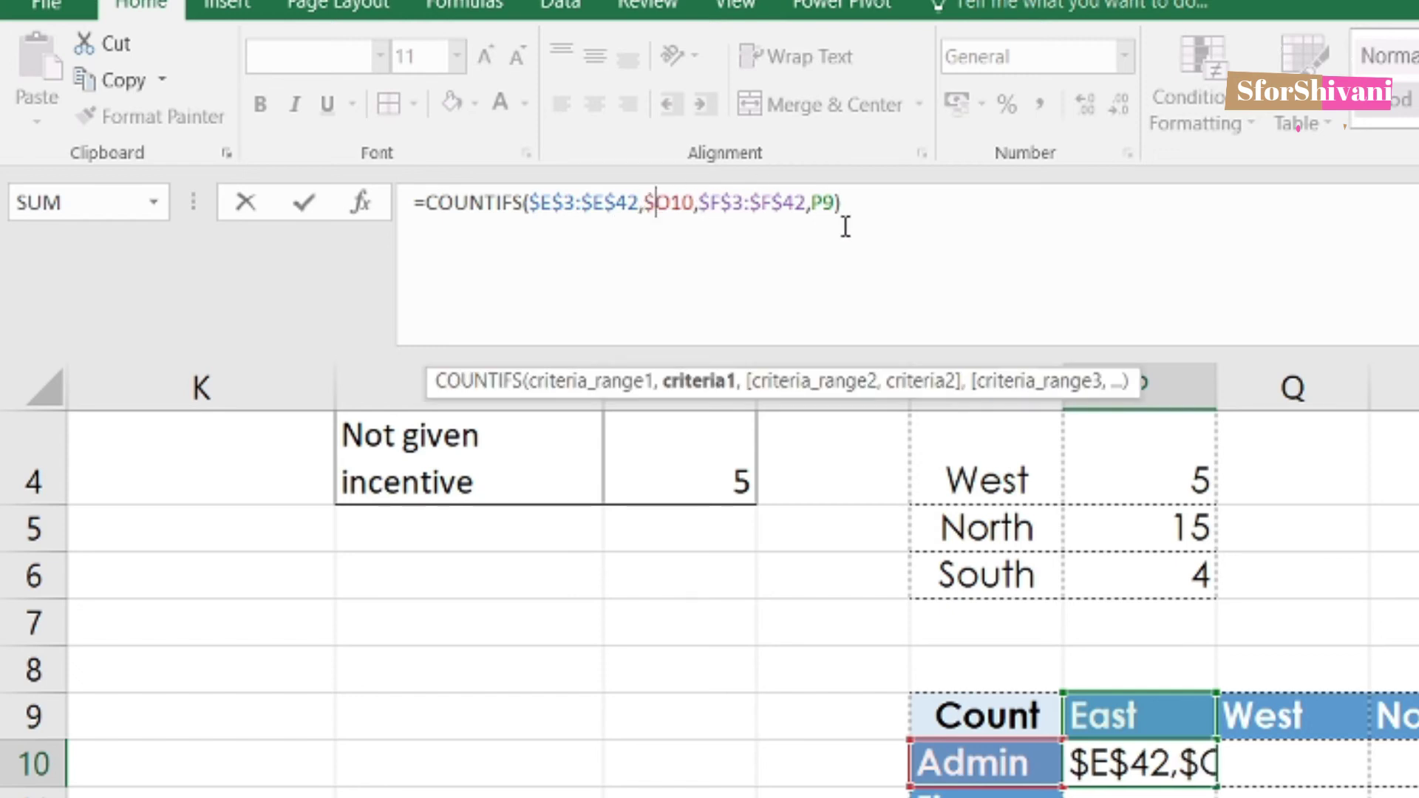
{"action": "key", "text": "Right"}
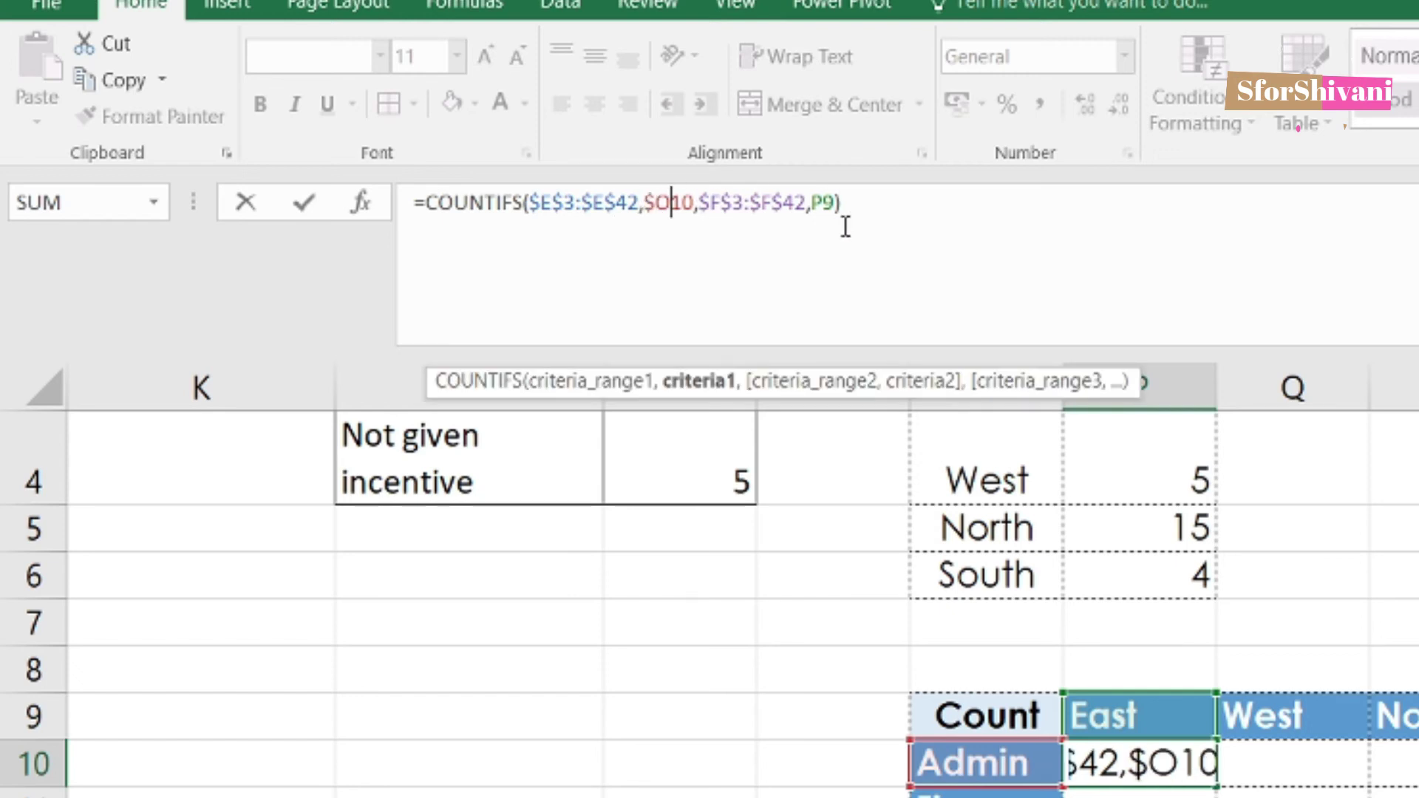
{"action": "key", "text": "Right"}
{"action": "key", "text": "Right"}
{"action": "key", "text": "Left"}
{"action": "key", "text": "Left"}
{"action": "key", "text": "Right"}
{"action": "key", "text": "Right"}
{"action": "key", "text": "Right"}
{"action": "key", "text": "Right"}
{"action": "key", "text": "Right"}
{"action": "key", "text": "Right"}
{"action": "key", "text": "Right"}
{"action": "key", "text": "Right"}
{"action": "key", "text": "Right"}
{"action": "key", "text": "Right"}
{"action": "key", "text": "Right"}
{"action": "key", "text": "Right"}
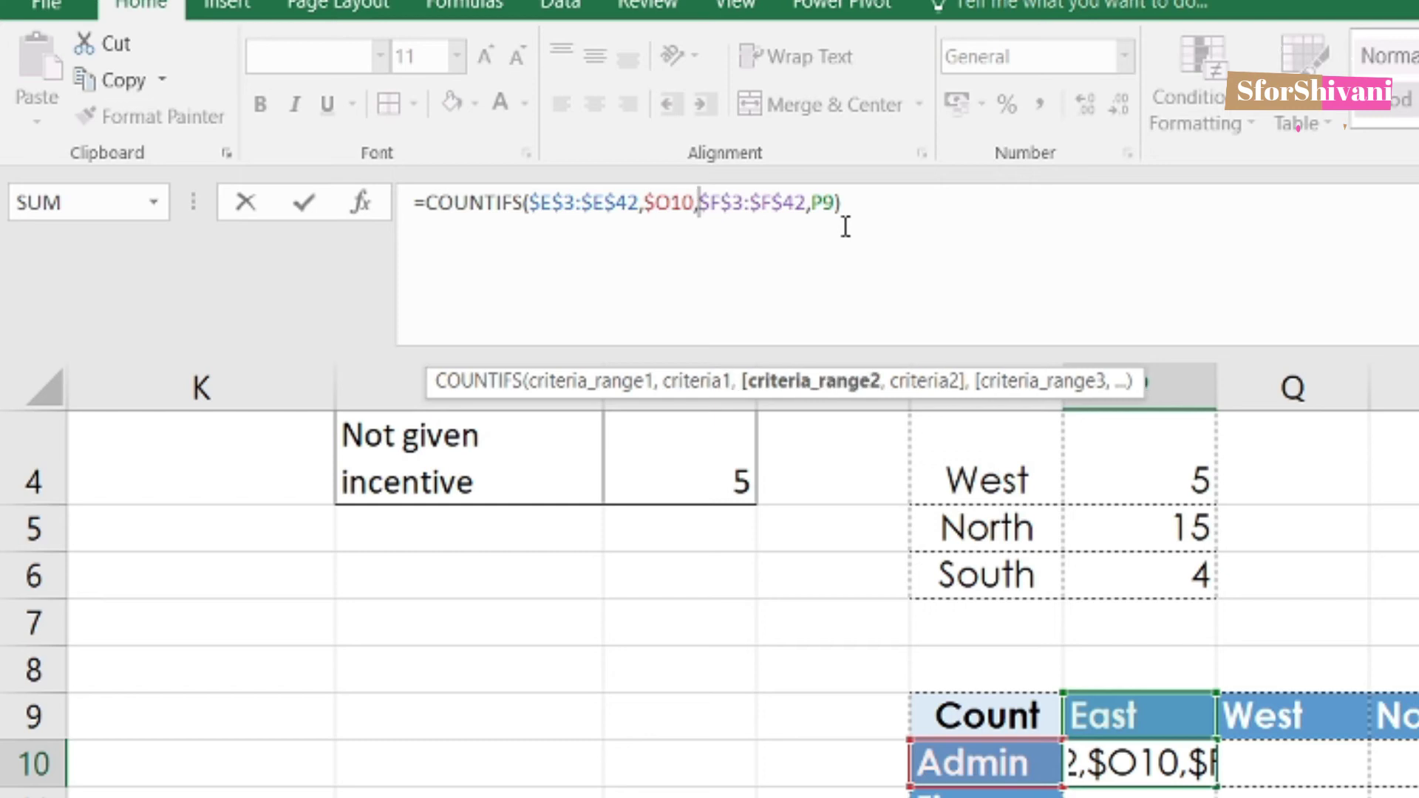
{"action": "key", "text": "Right"}
{"action": "key", "text": "Right"}
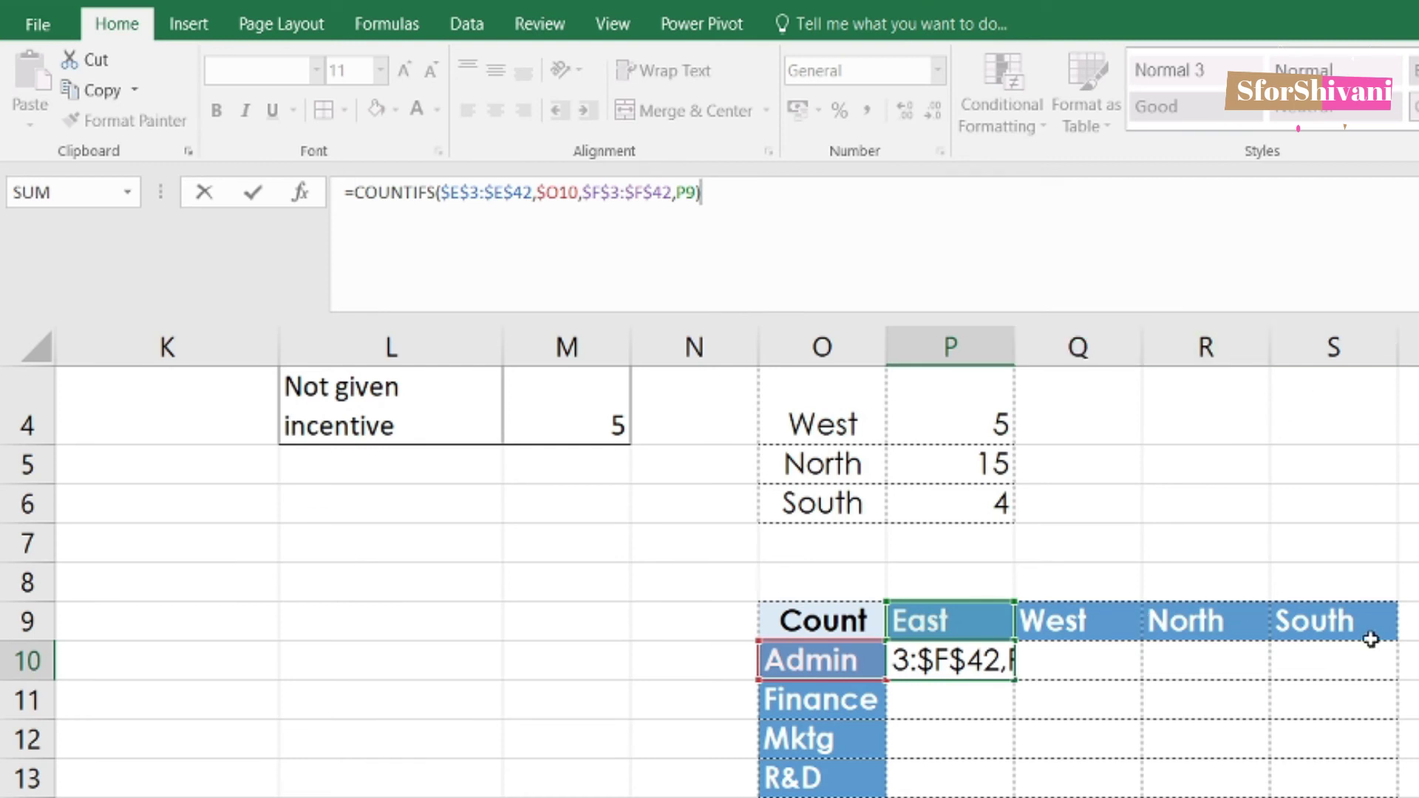
Step: Lock only the row of the region criterion as P$9 and commit the P10 formula
{"action": "left_click", "coordinate": [686, 193]}
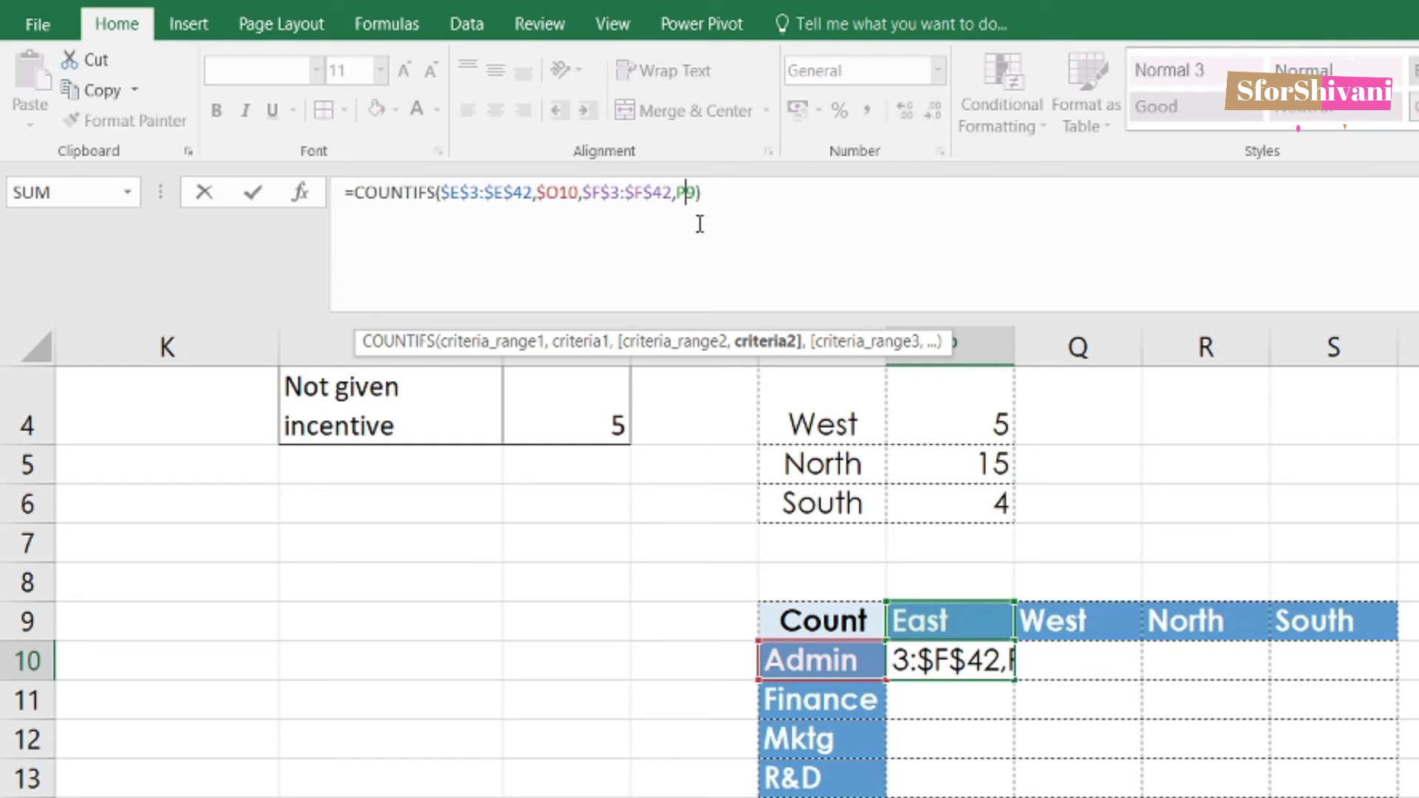
{"action": "type", "text": "$"}
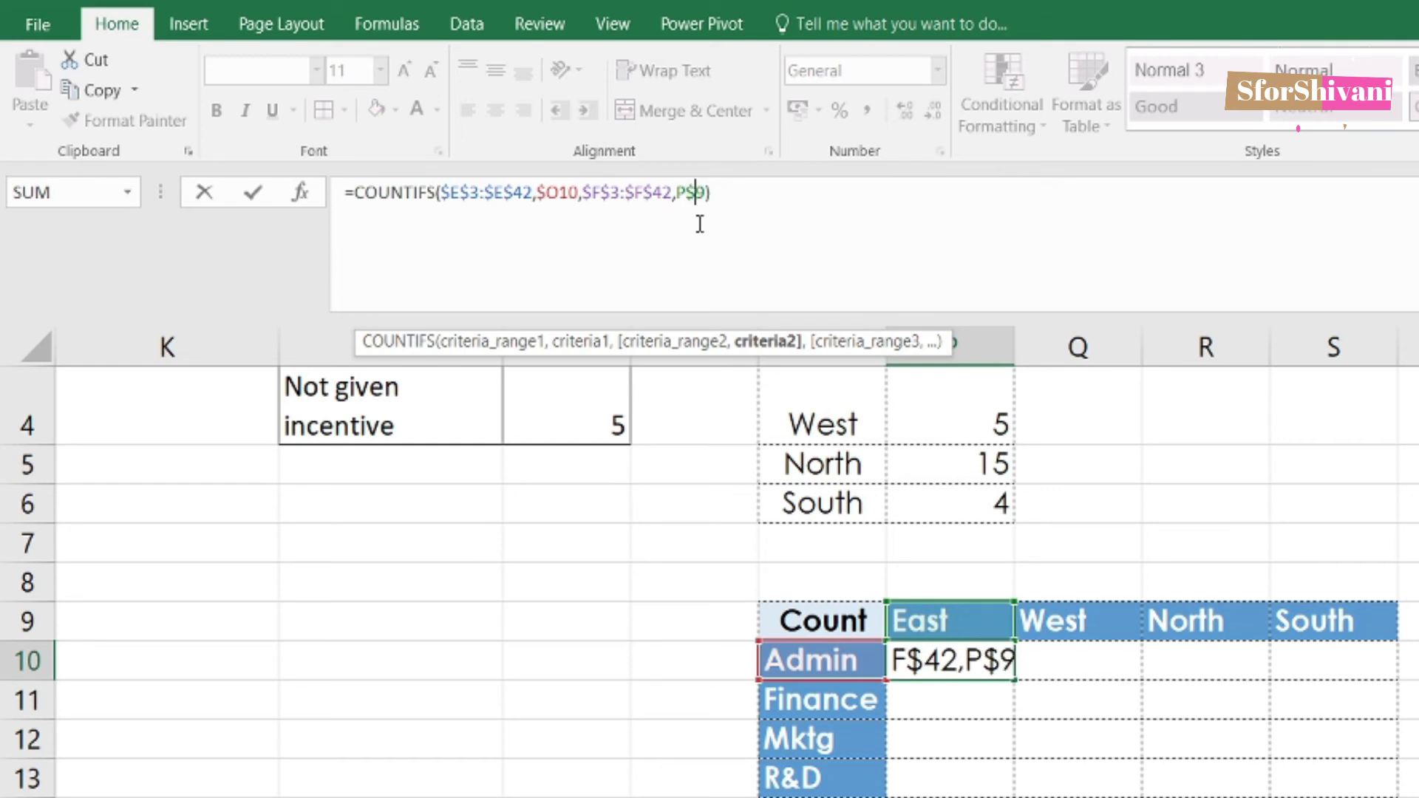
{"action": "key", "text": "End"}
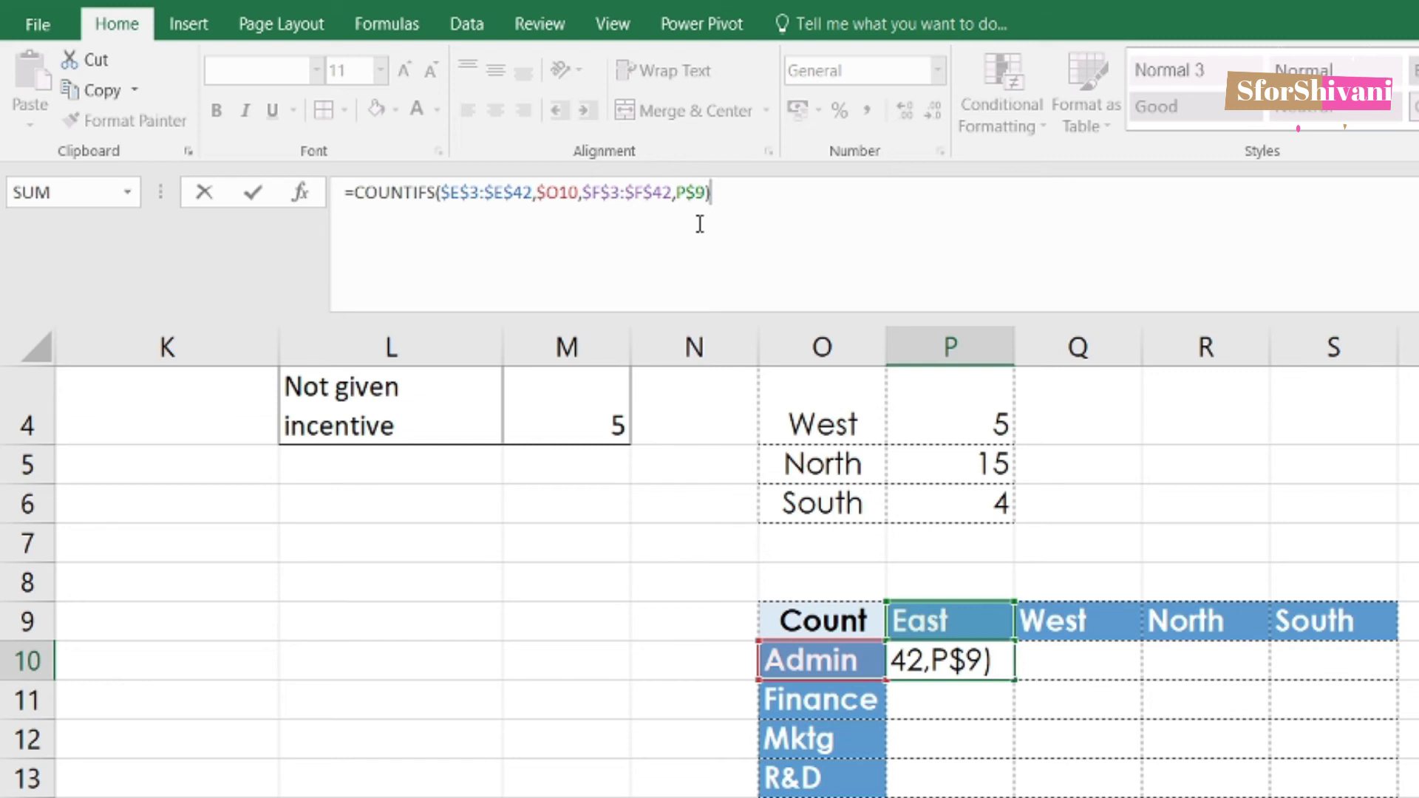
{"action": "key", "text": "Return"}
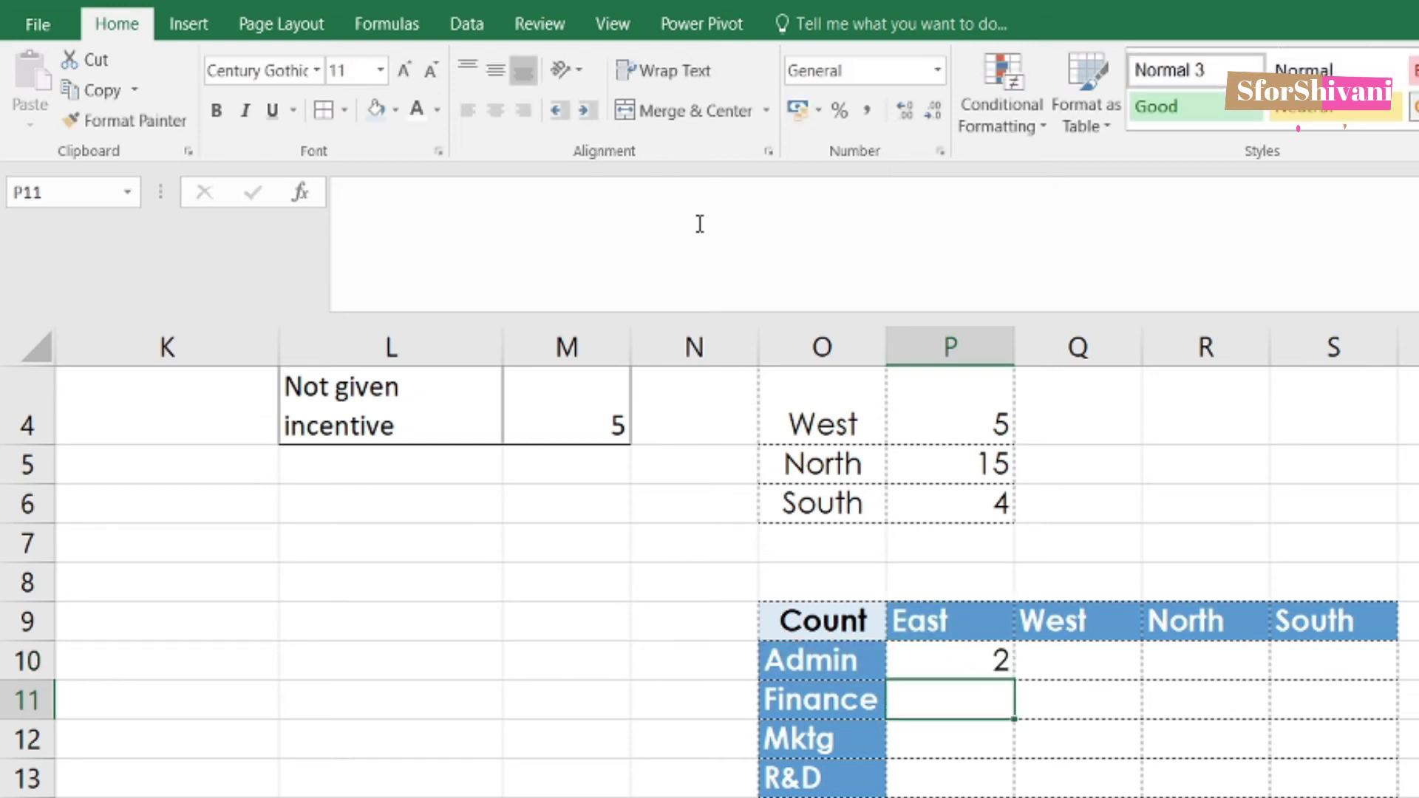
Step: Fill the P10 formula down to the Sales row and across to the South column of the Count table
{"action": "left_click", "coordinate": [974, 653]}
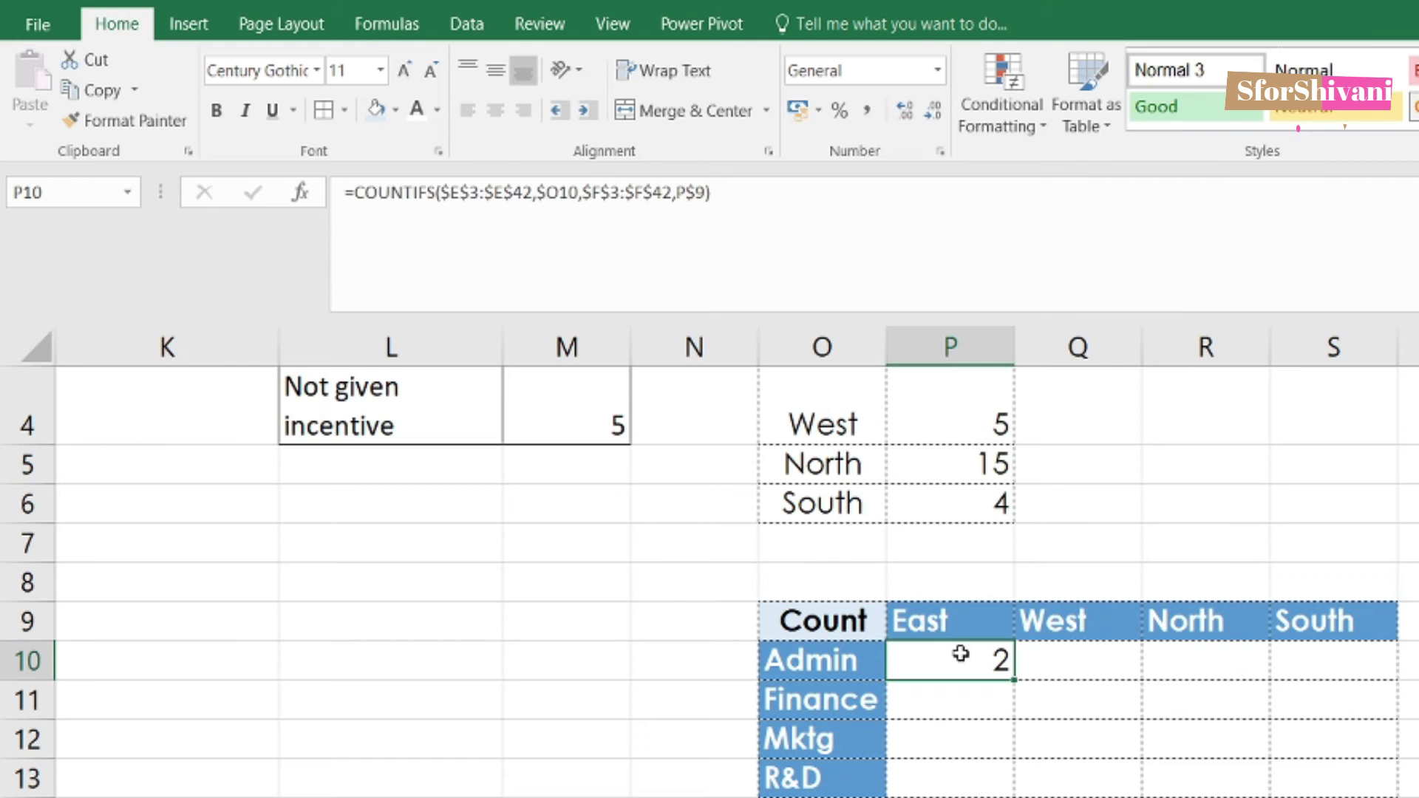
{"action": "left_click_drag", "start_coordinate": [1015, 677], "coordinate": [1005, 796]}
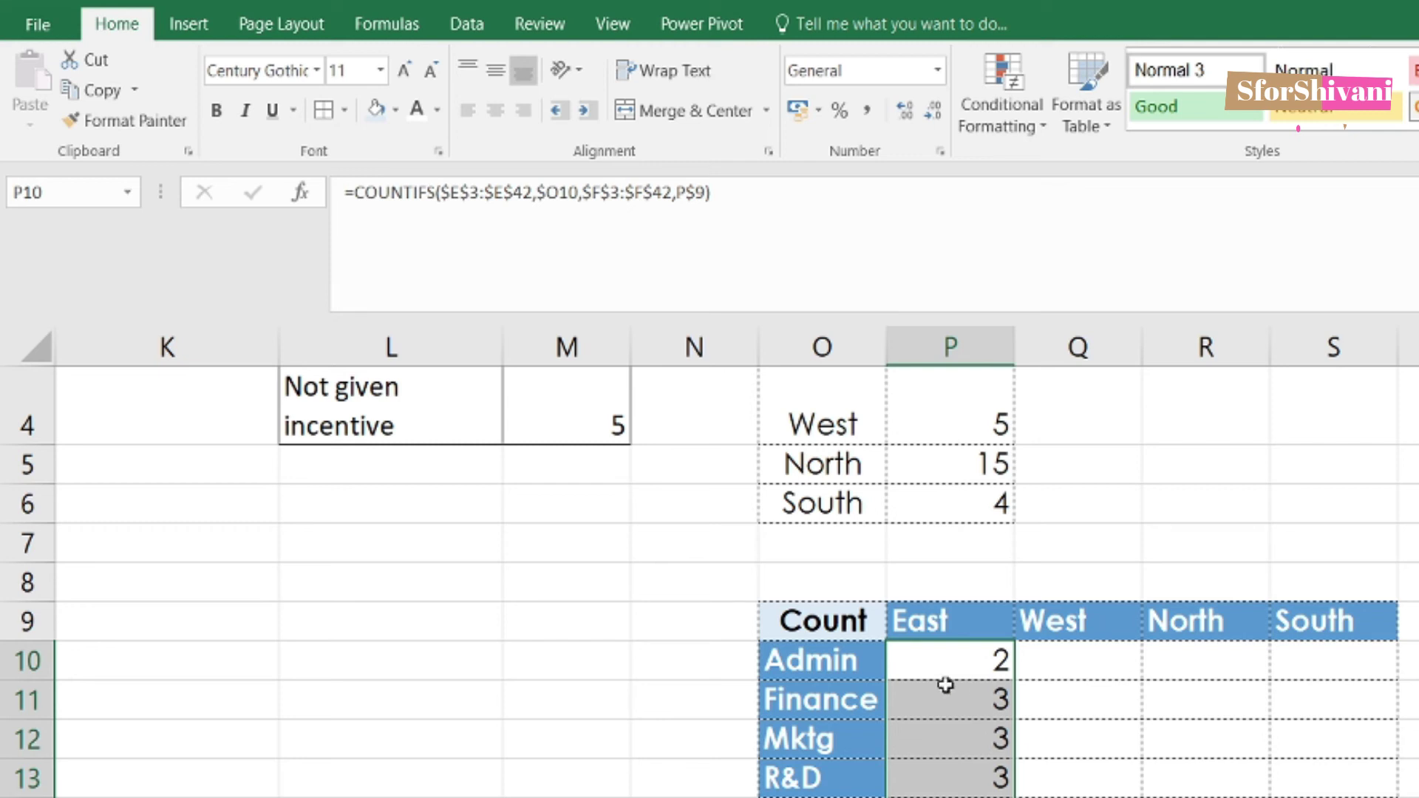
{"action": "left_click", "coordinate": [963, 746]}
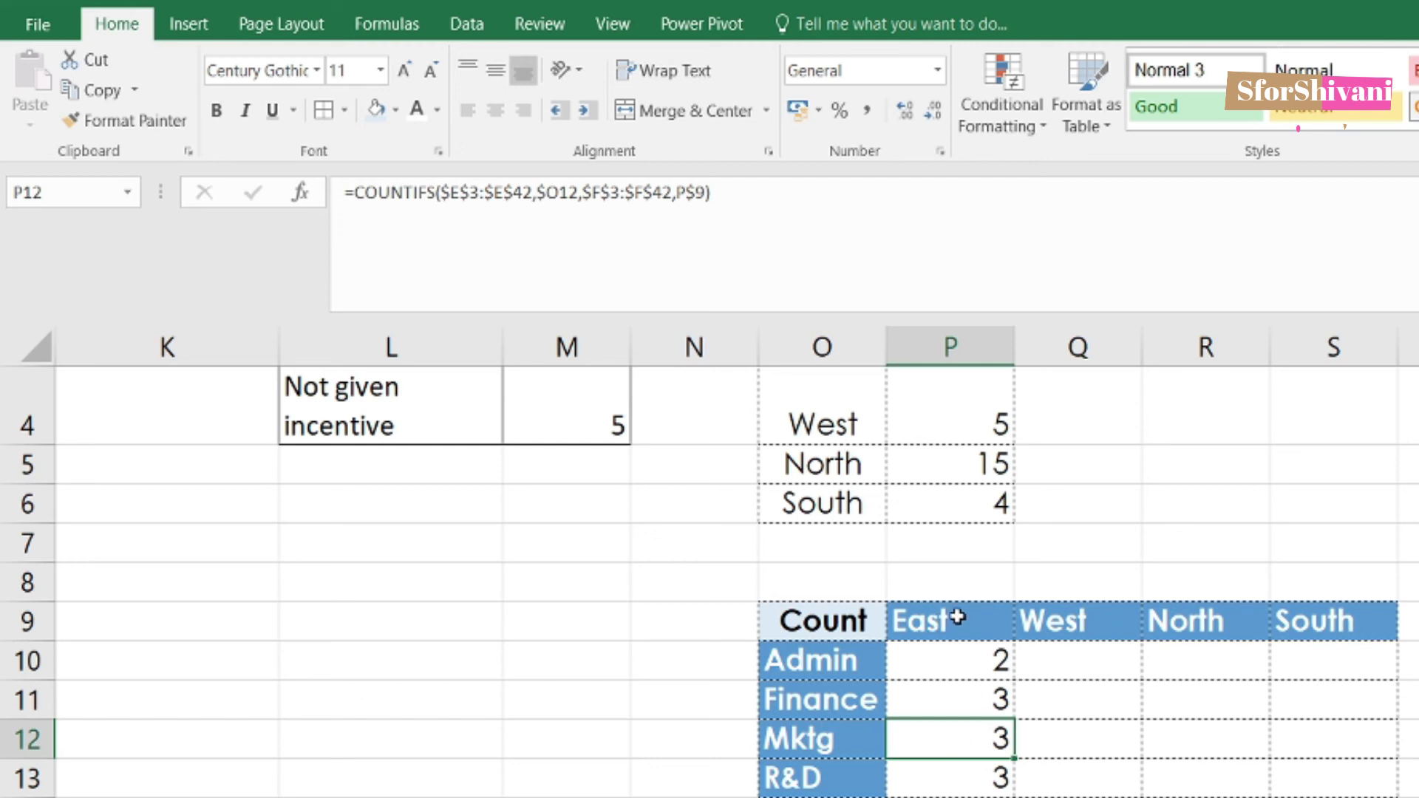
{"action": "left_click", "coordinate": [1144, 710]}
{"action": "left_click", "coordinate": [985, 678]}
{"action": "left_click_drag", "start_coordinate": [985, 682], "coordinate": [1360, 797]}
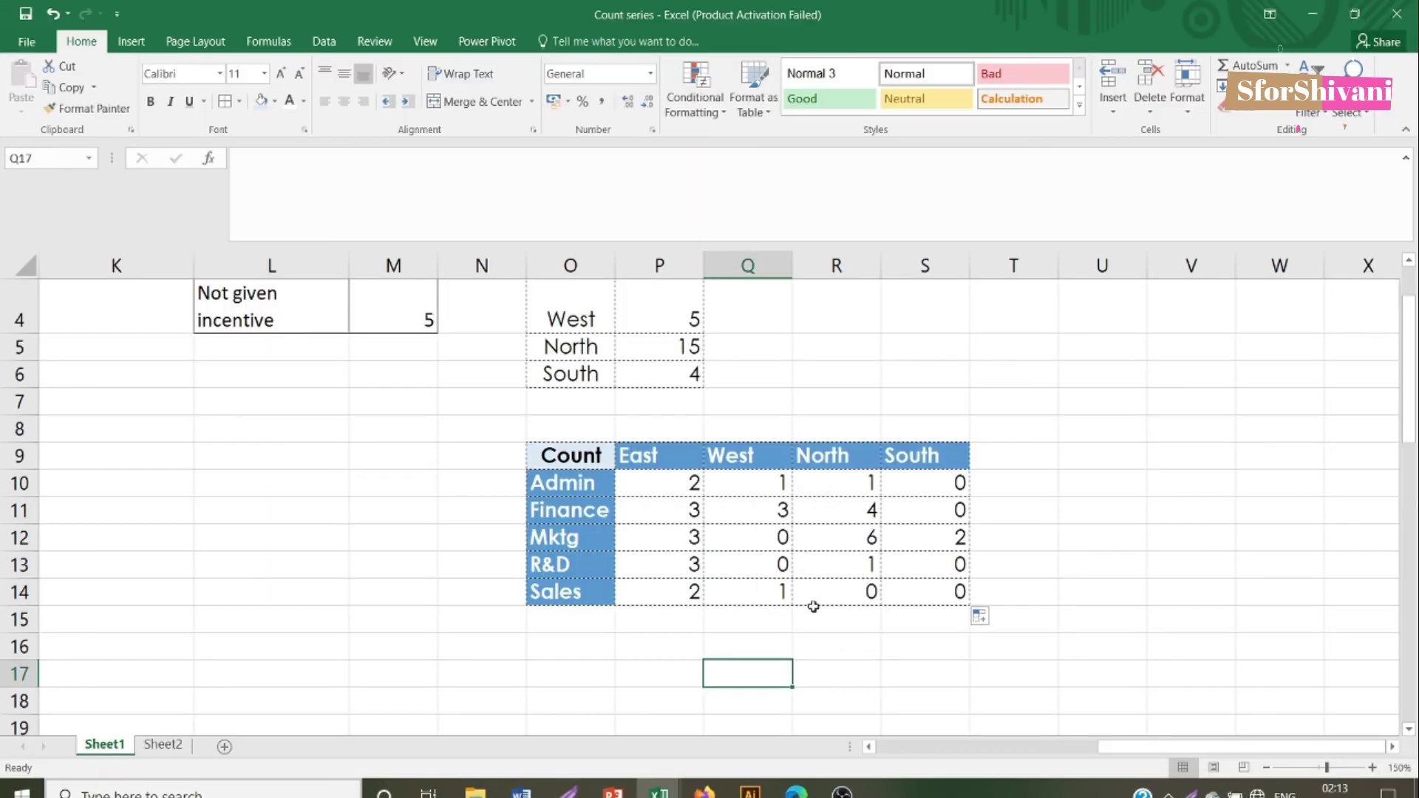
Step: Copy the Count table O9:S14 and paste it over itself as values only
{"action": "left_click_drag", "start_coordinate": [842, 620], "coordinate": [1336, 797]}
{"action": "left_click_drag", "start_coordinate": [928, 580], "coordinate": [931, 596]}
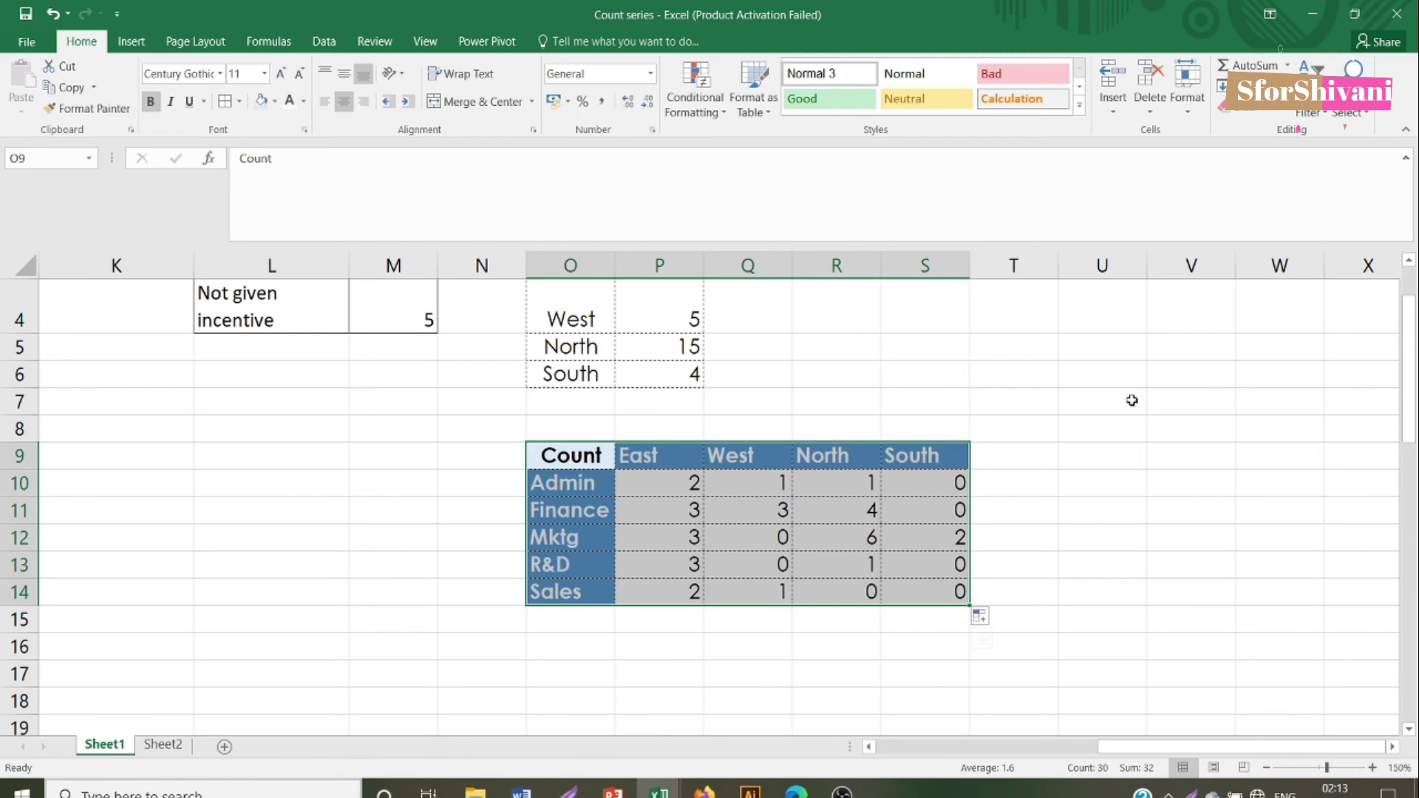
{"action": "key", "text": "ctrl+c"}
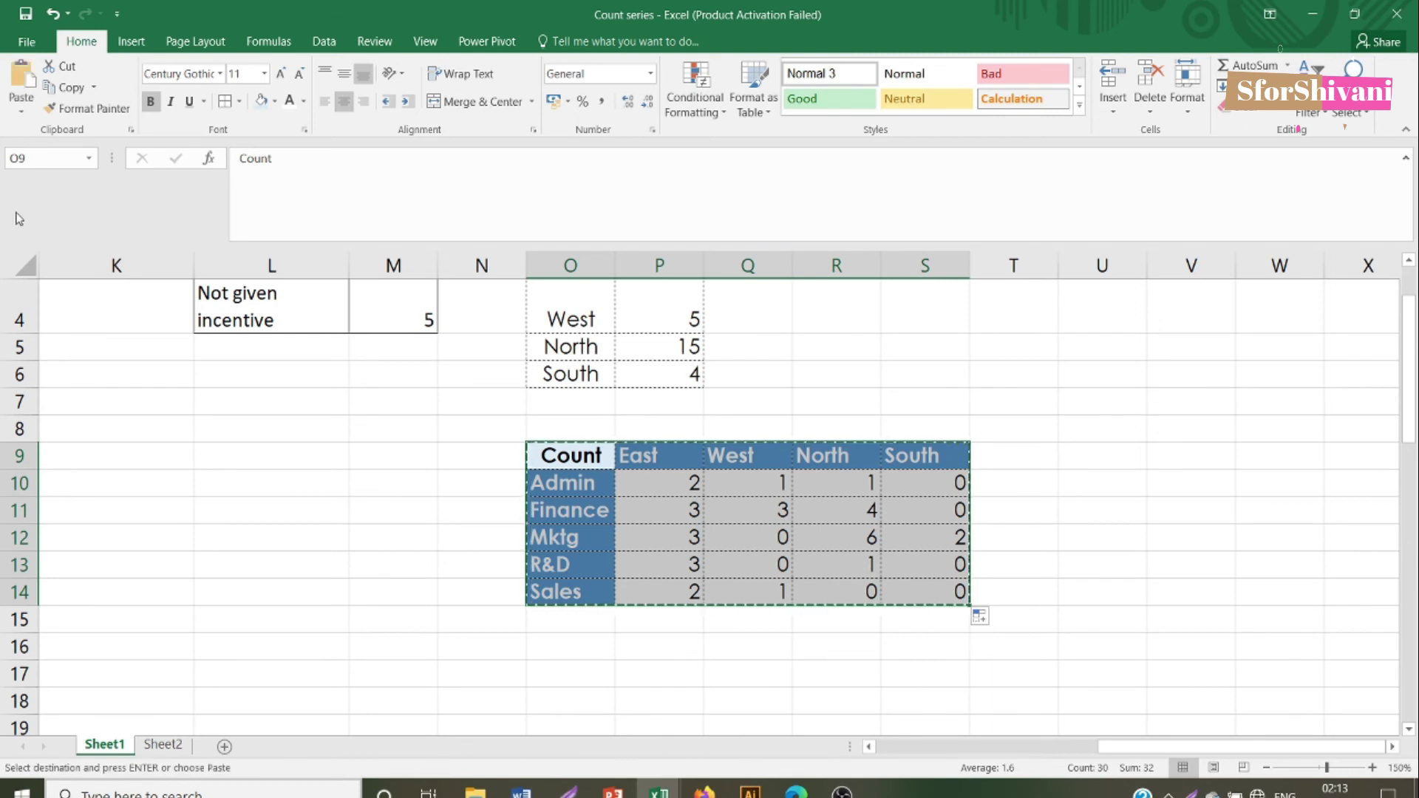
{"action": "left_click", "coordinate": [14, 112]}
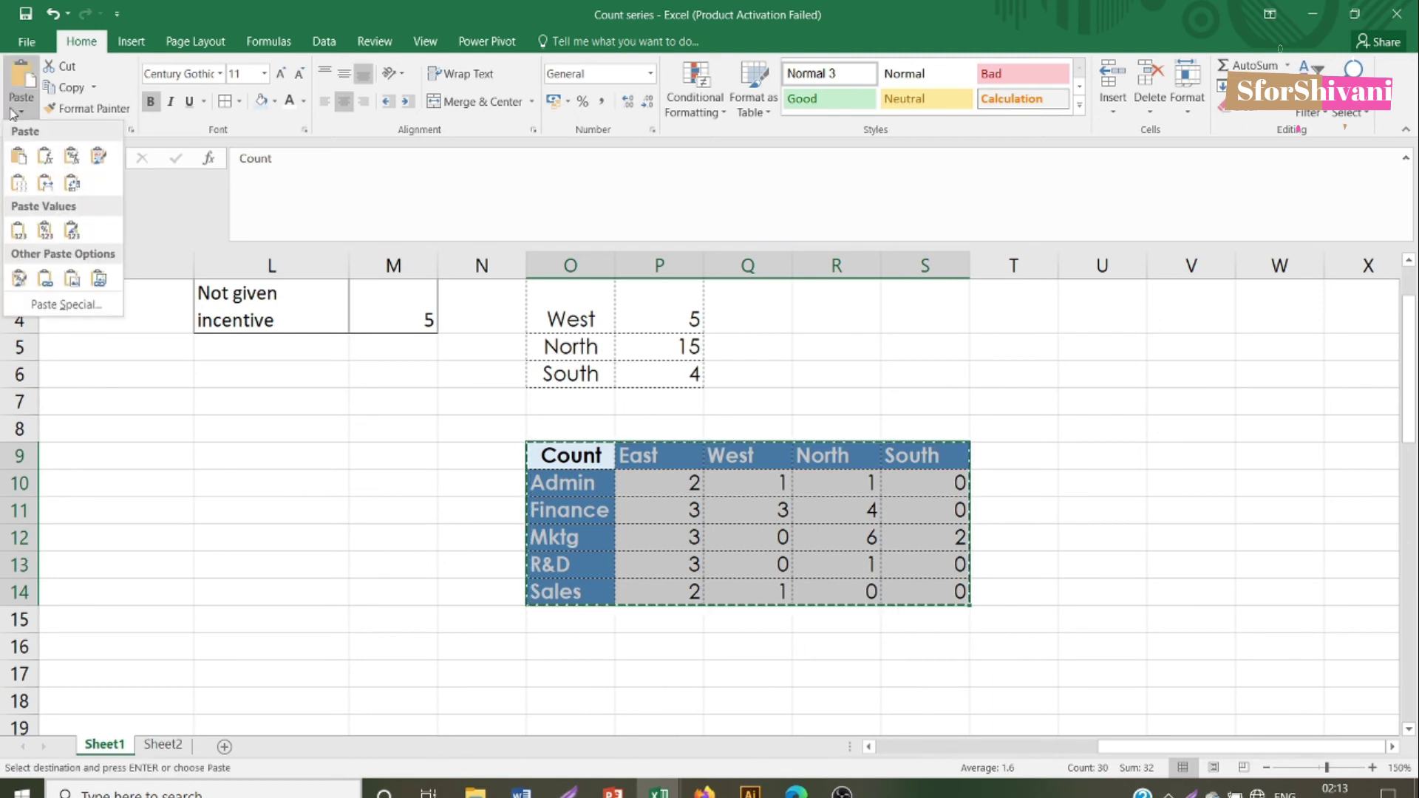
{"action": "left_click", "coordinate": [19, 230]}
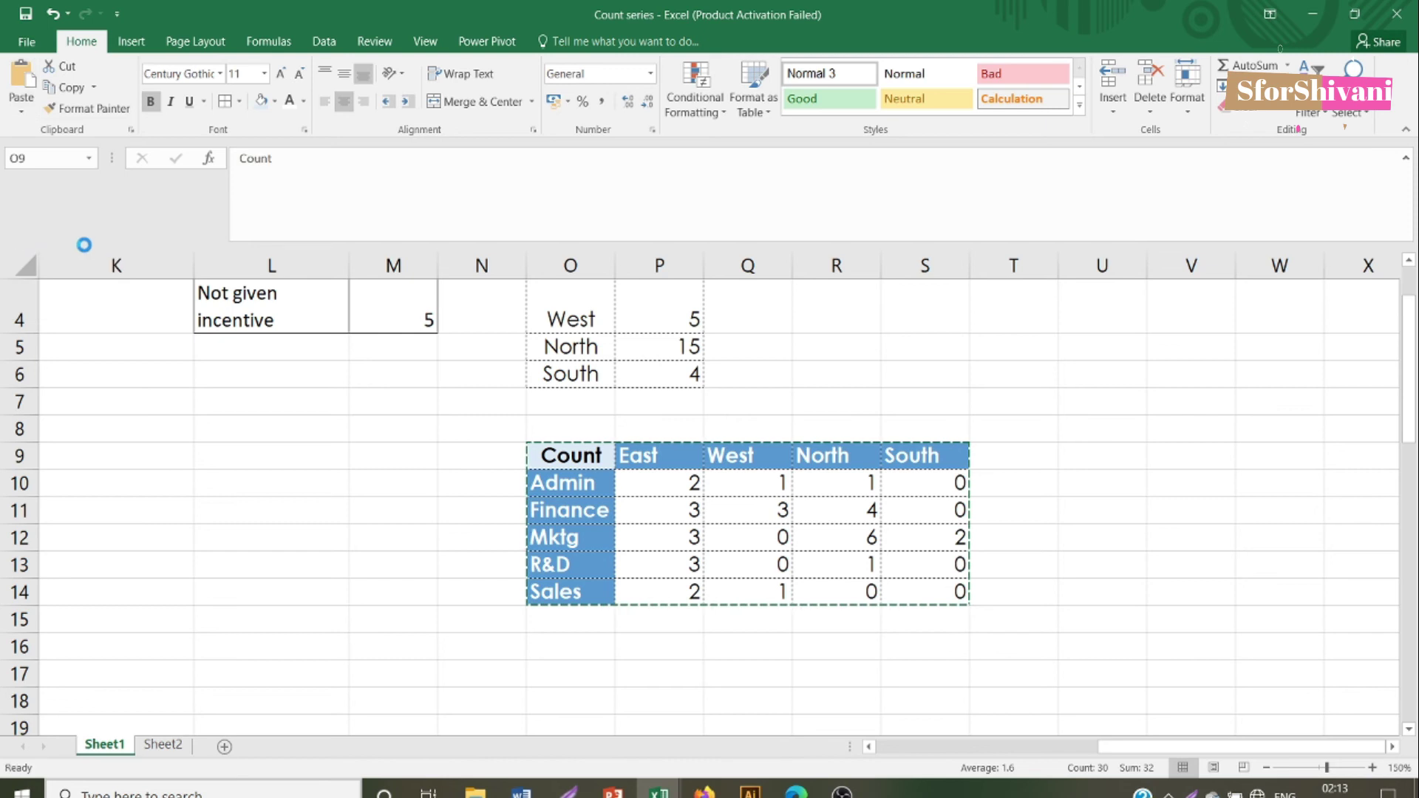
Step: Inspect the Admin row cells P10:S10 and the whole Count table to check that they hold plain values
{"action": "left_click", "coordinate": [677, 492]}
{"action": "key", "text": "Escape"}
{"action": "key", "text": "Right"}
{"action": "key", "text": "Right"}
{"action": "key", "text": "Right"}
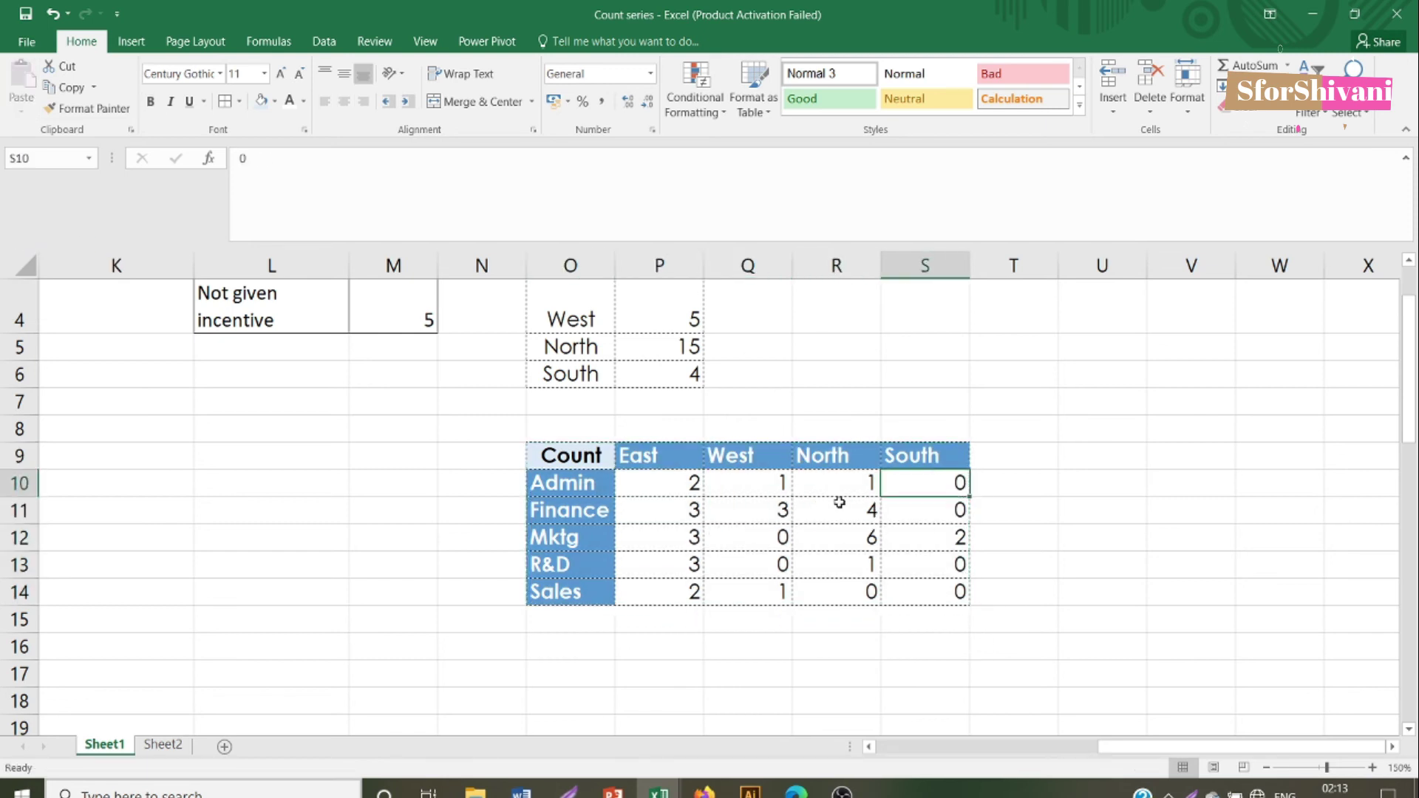
{"action": "left_click_drag", "start_coordinate": [573, 445], "coordinate": [911, 592]}
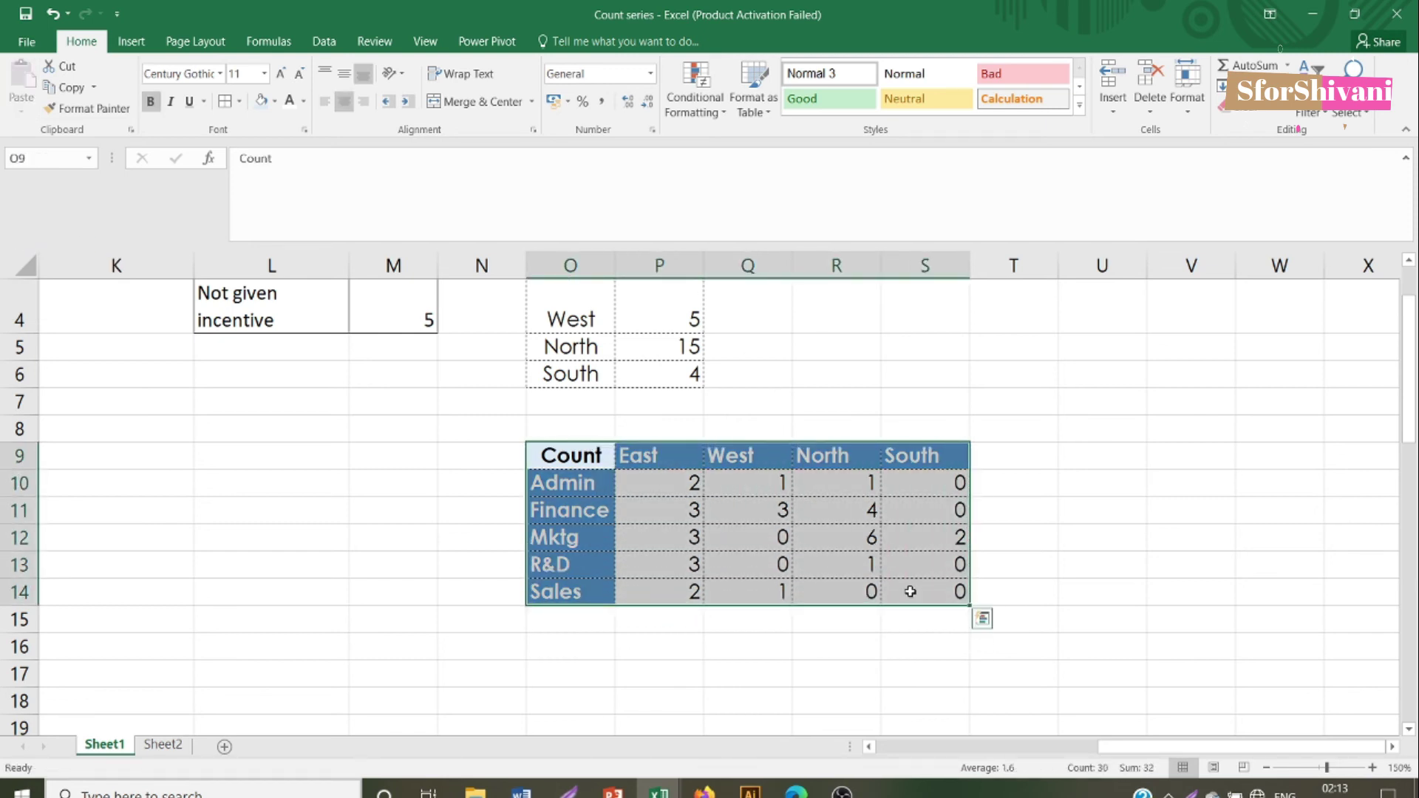
{"action": "left_click", "coordinate": [766, 413]}
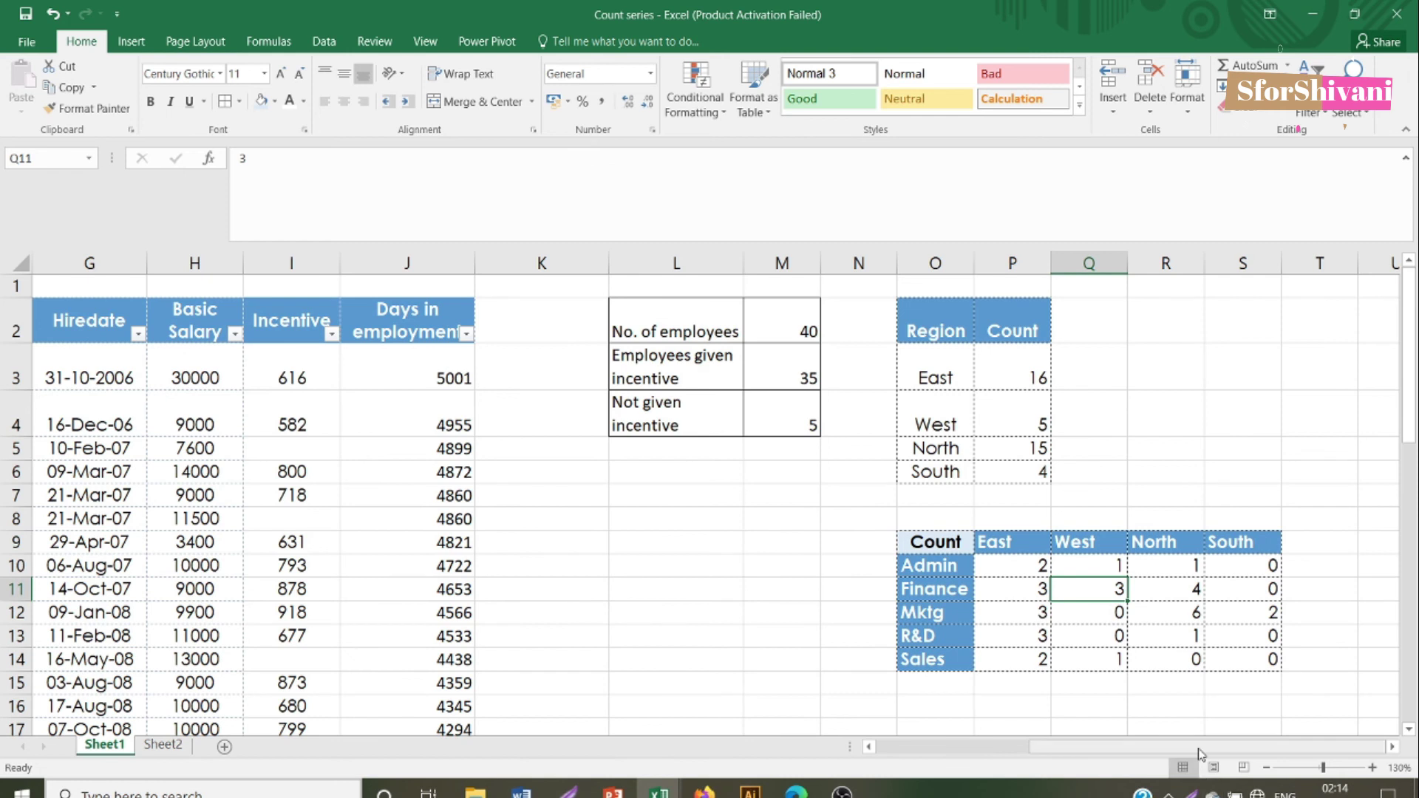
Step: Create a PivotTable on a new worksheet from the full employee table B2:J42 on Sheet1
{"action": "left_click_drag", "start_coordinate": [1199, 749], "coordinate": [1046, 749]}
{"action": "left_click", "coordinate": [600, 520]}
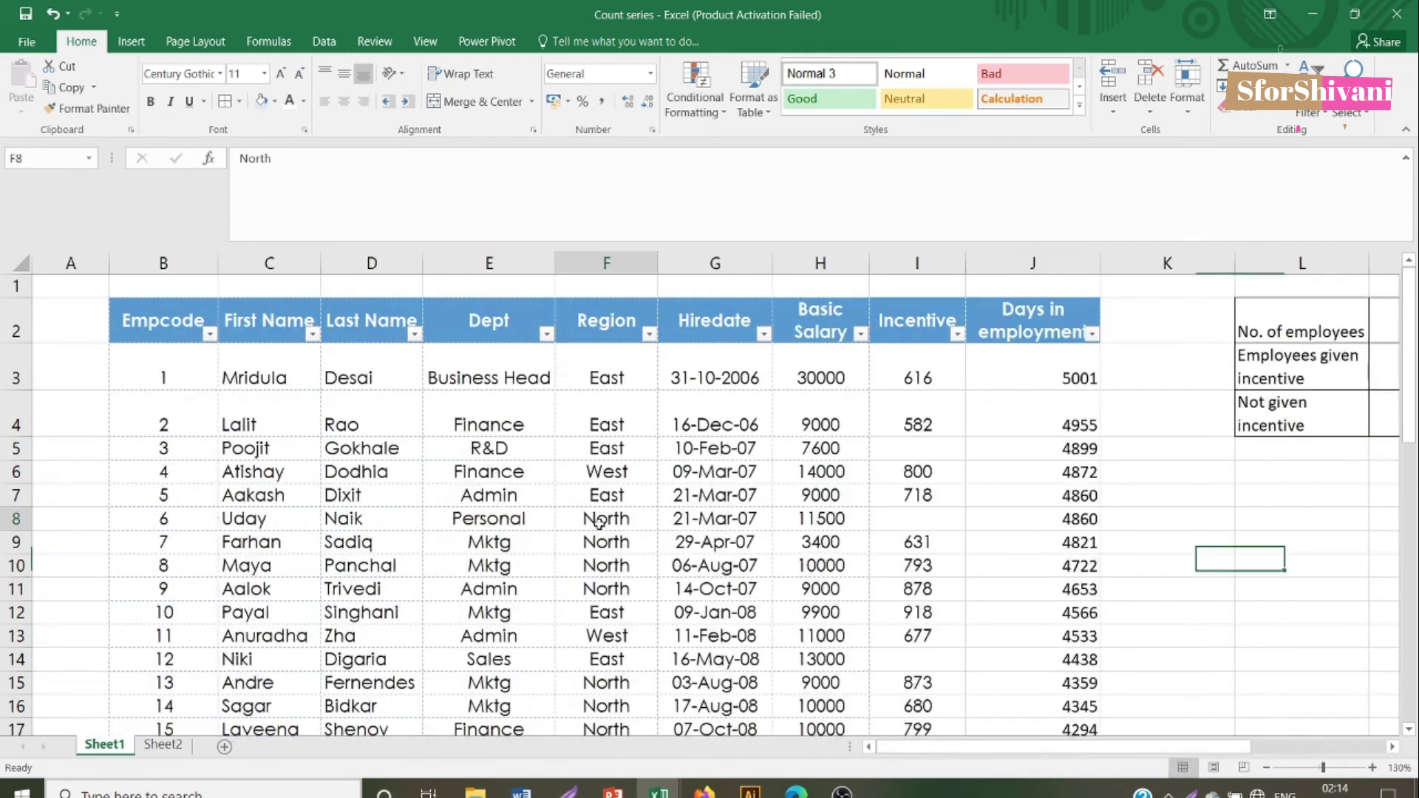
{"action": "left_click", "coordinate": [143, 328]}
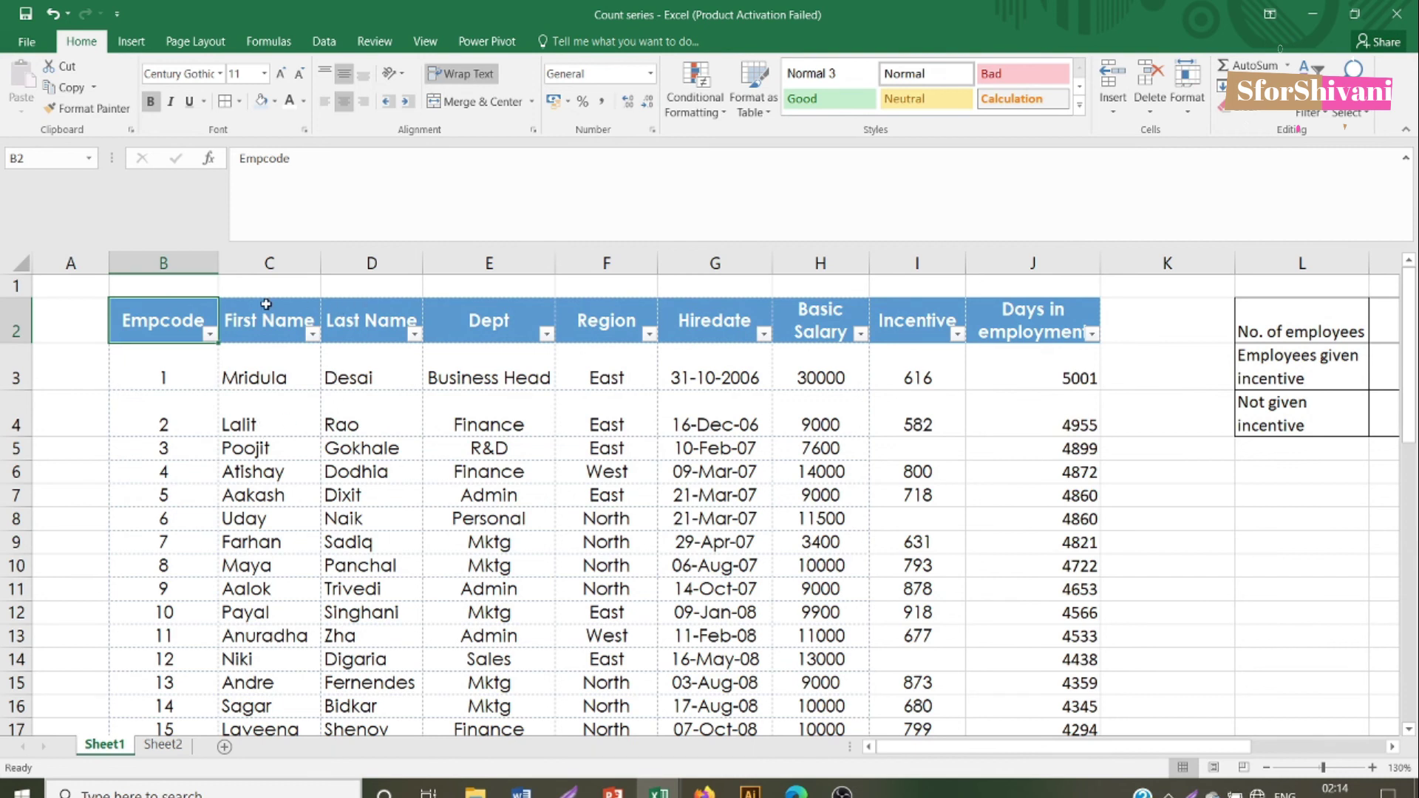
{"action": "left_click", "coordinate": [269, 318]}
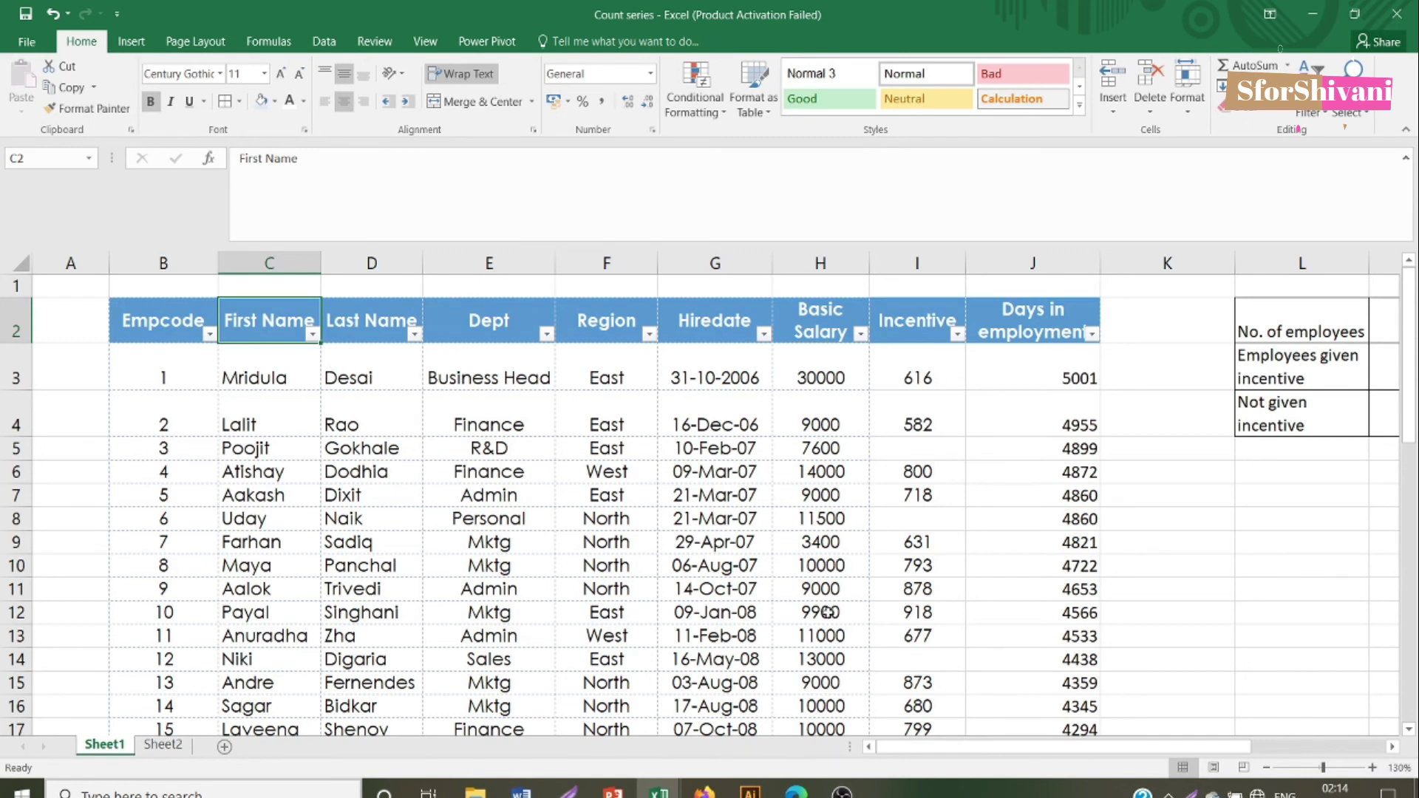
{"action": "key", "text": "ctrl+a"}
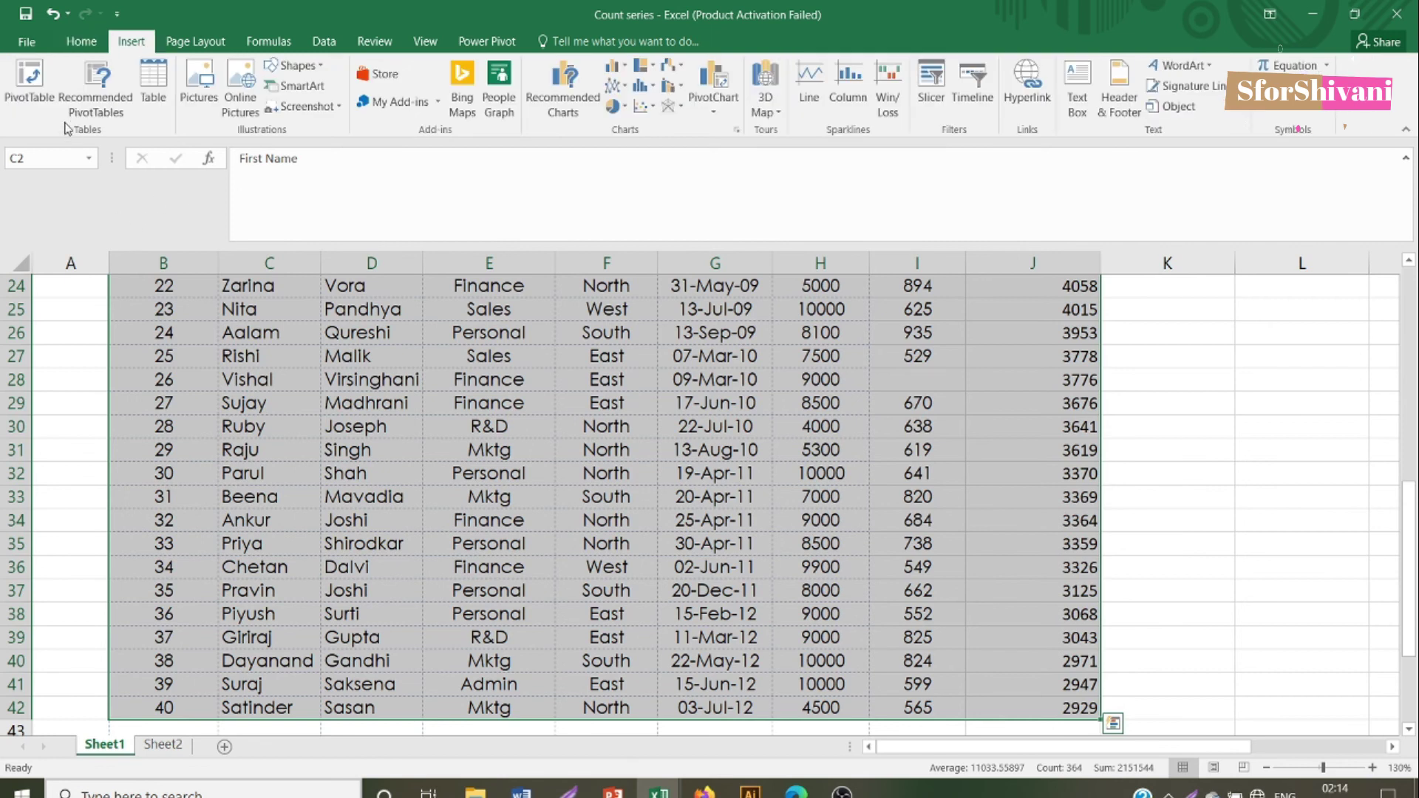
{"action": "left_click", "coordinate": [29, 81]}
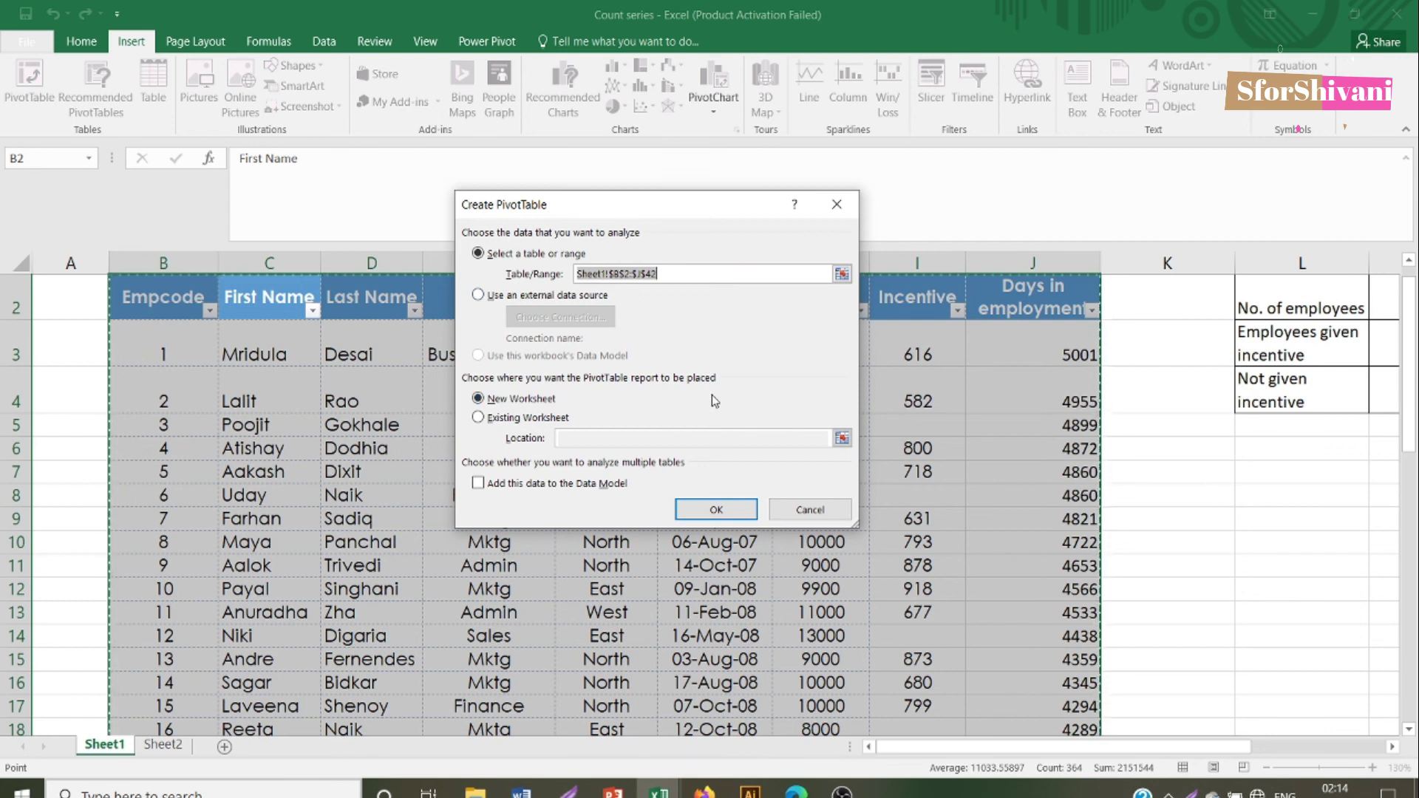
{"action": "left_click", "coordinate": [719, 510]}
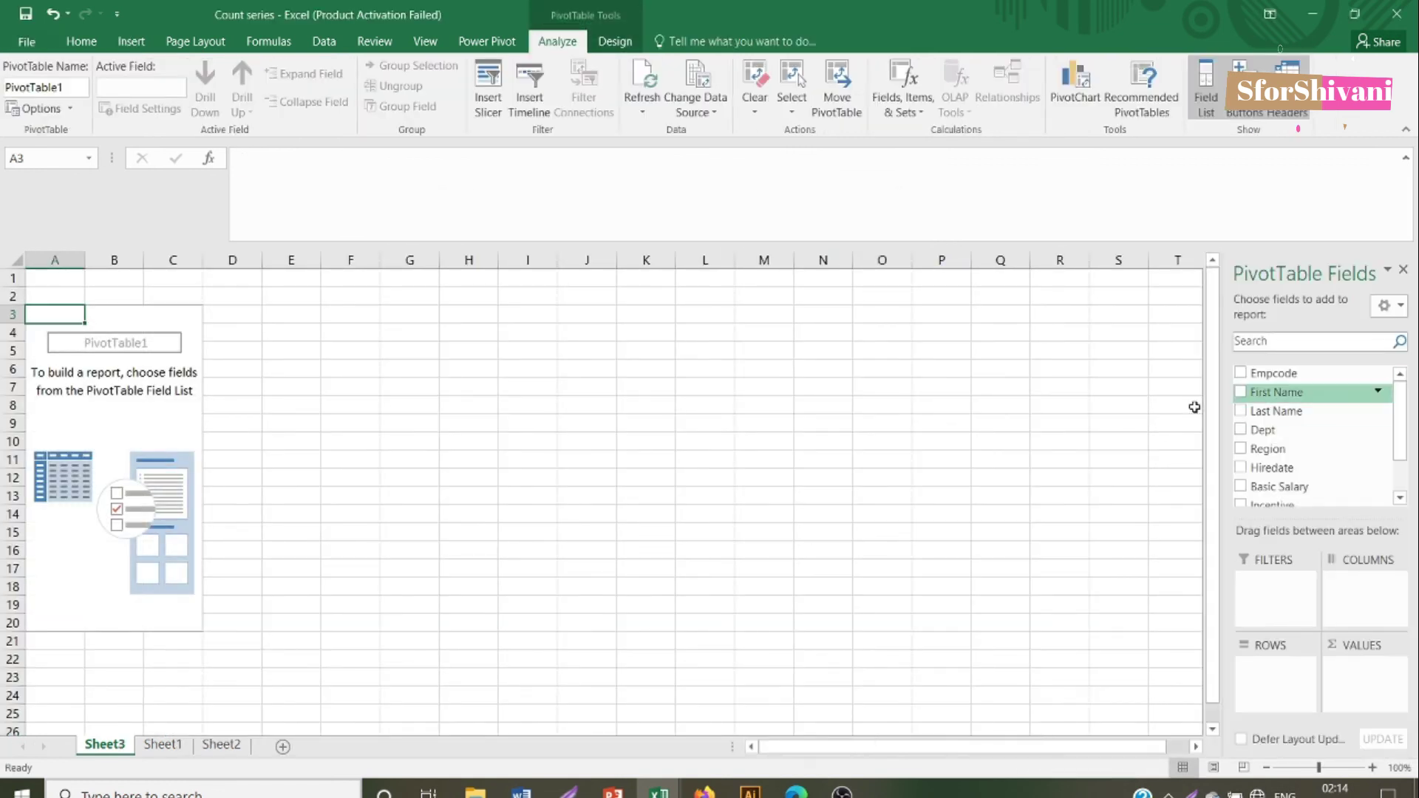
Step: Lay out the PivotTable with Dept as rows, Region as columns and the count of First Name as values
{"action": "left_click_drag", "start_coordinate": [1401, 437], "coordinate": [1400, 445]}
{"action": "left_click_drag", "start_coordinate": [1305, 629], "coordinate": [1286, 698]}
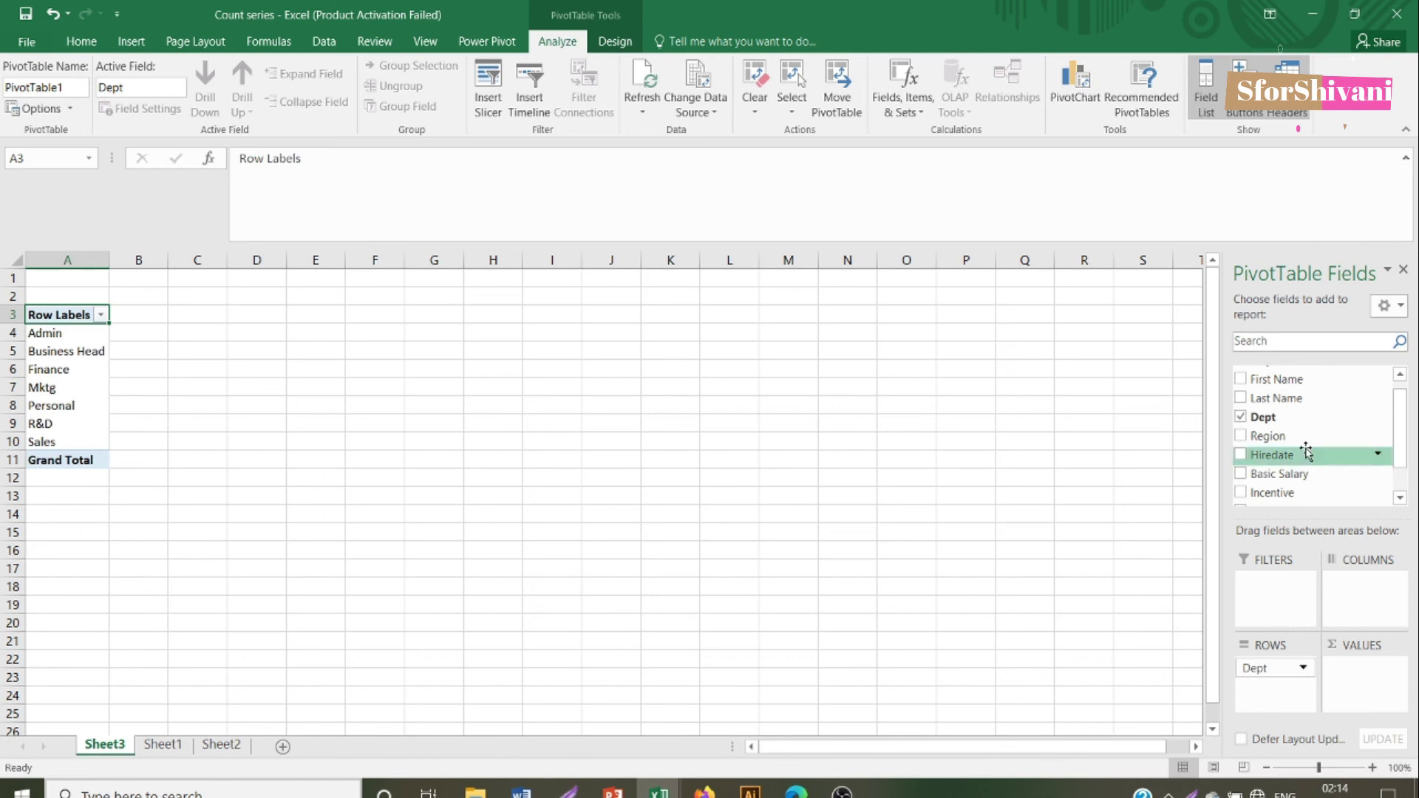
{"action": "left_click_drag", "start_coordinate": [1301, 441], "coordinate": [1359, 600]}
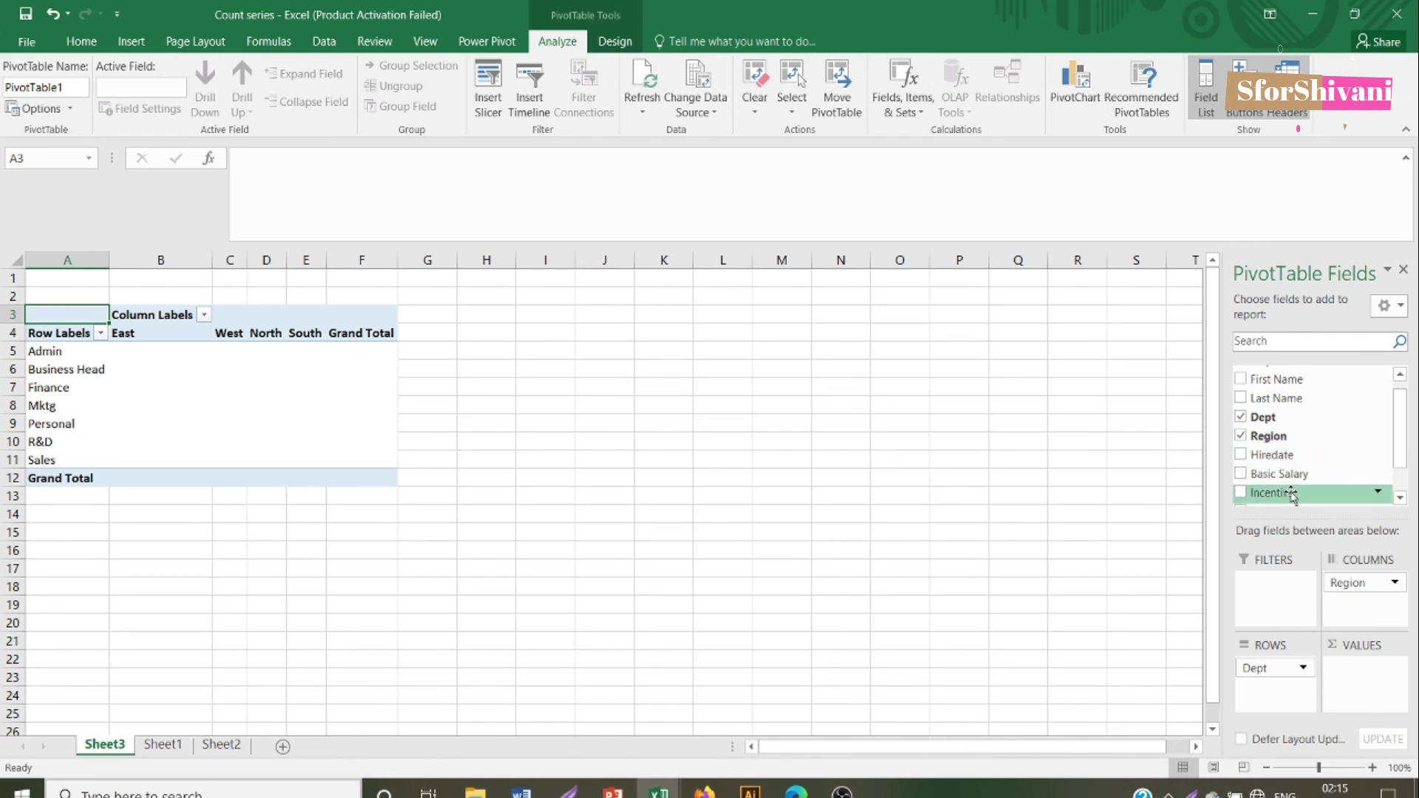
{"action": "left_click", "coordinate": [220, 746]}
{"action": "left_click", "coordinate": [107, 746]}
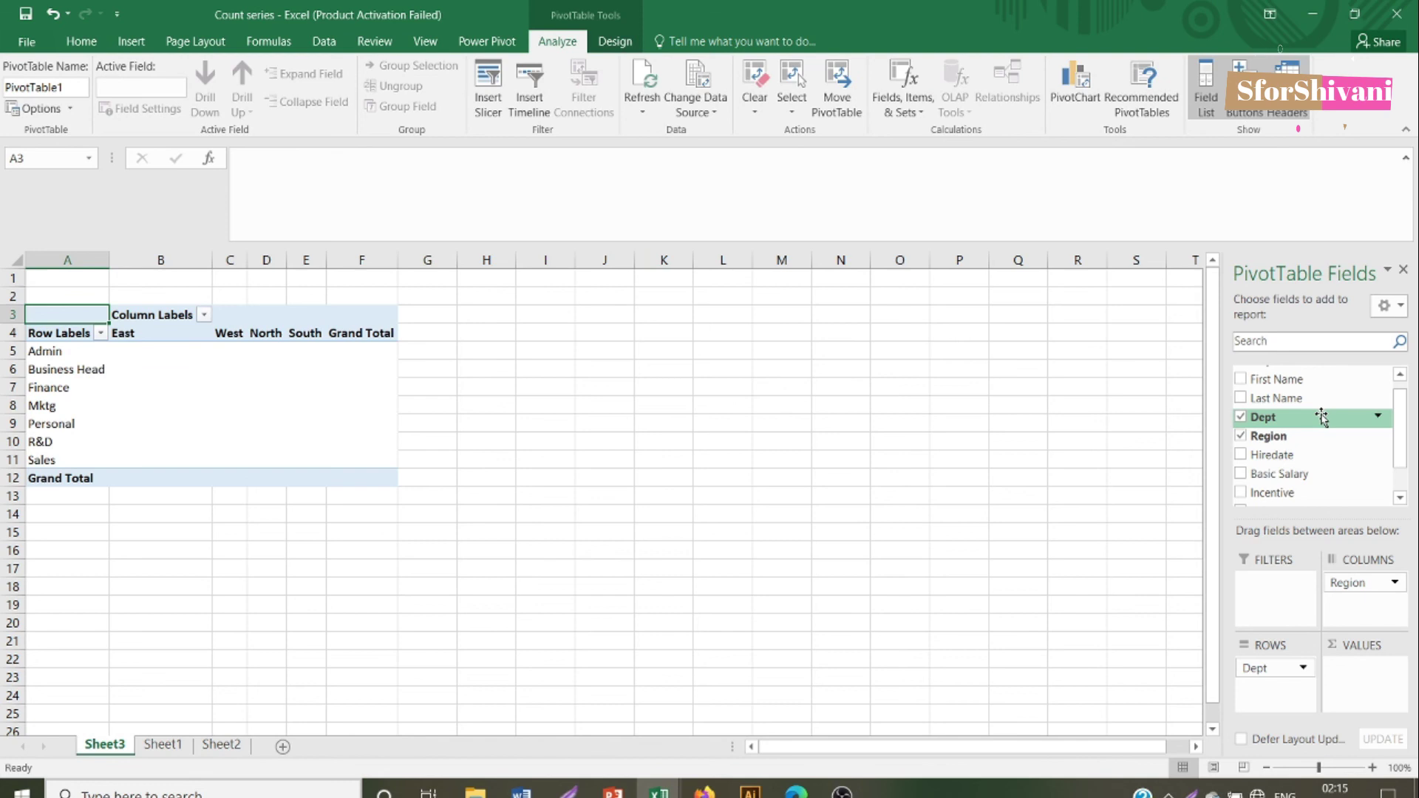
{"action": "left_click_drag", "start_coordinate": [1283, 379], "coordinate": [1382, 691]}
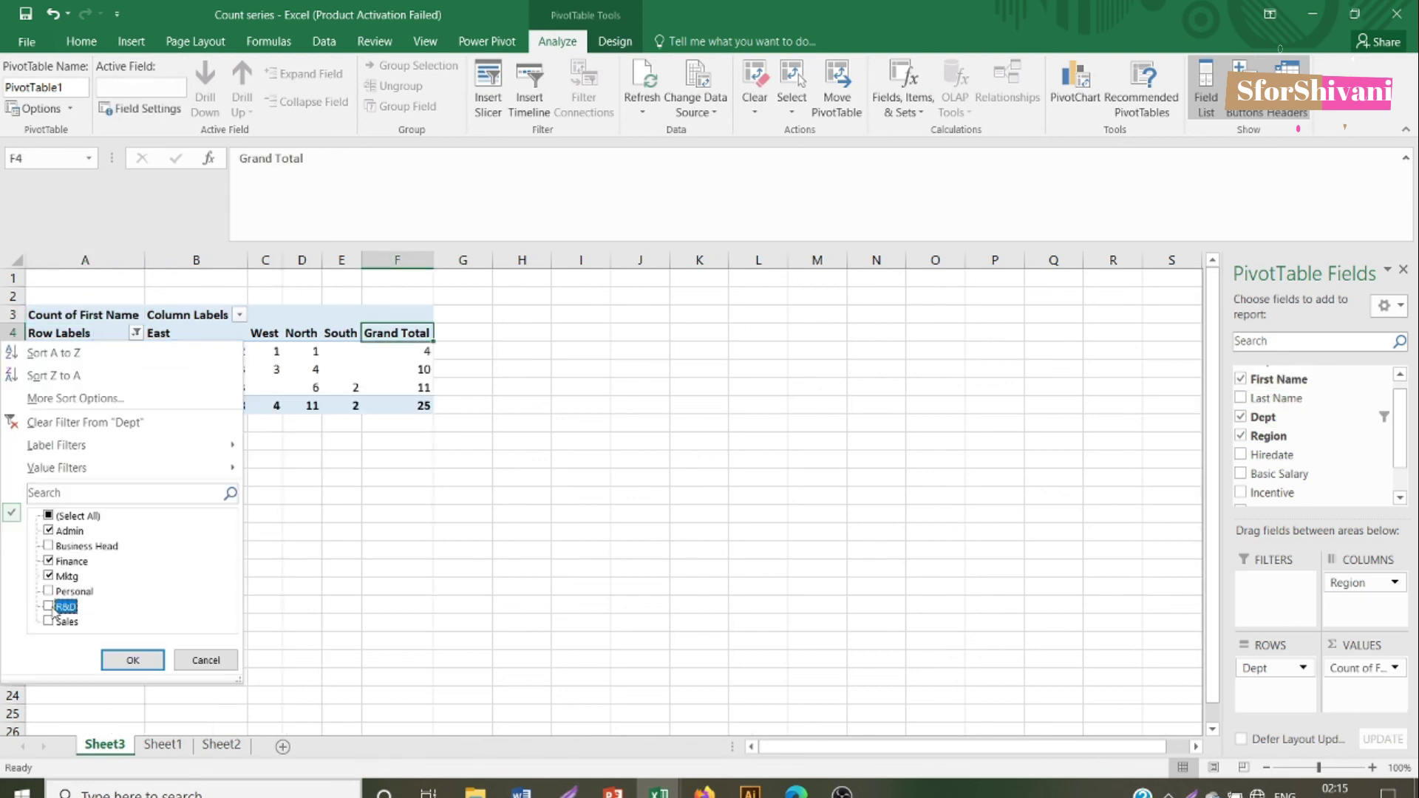
Step: Filter the PivotTable's row labels to Admin, Finance, Mktg, R&D and Sales
{"action": "left_click", "coordinate": [49, 605]}
{"action": "left_click", "coordinate": [48, 621]}
{"action": "left_click", "coordinate": [132, 660]}
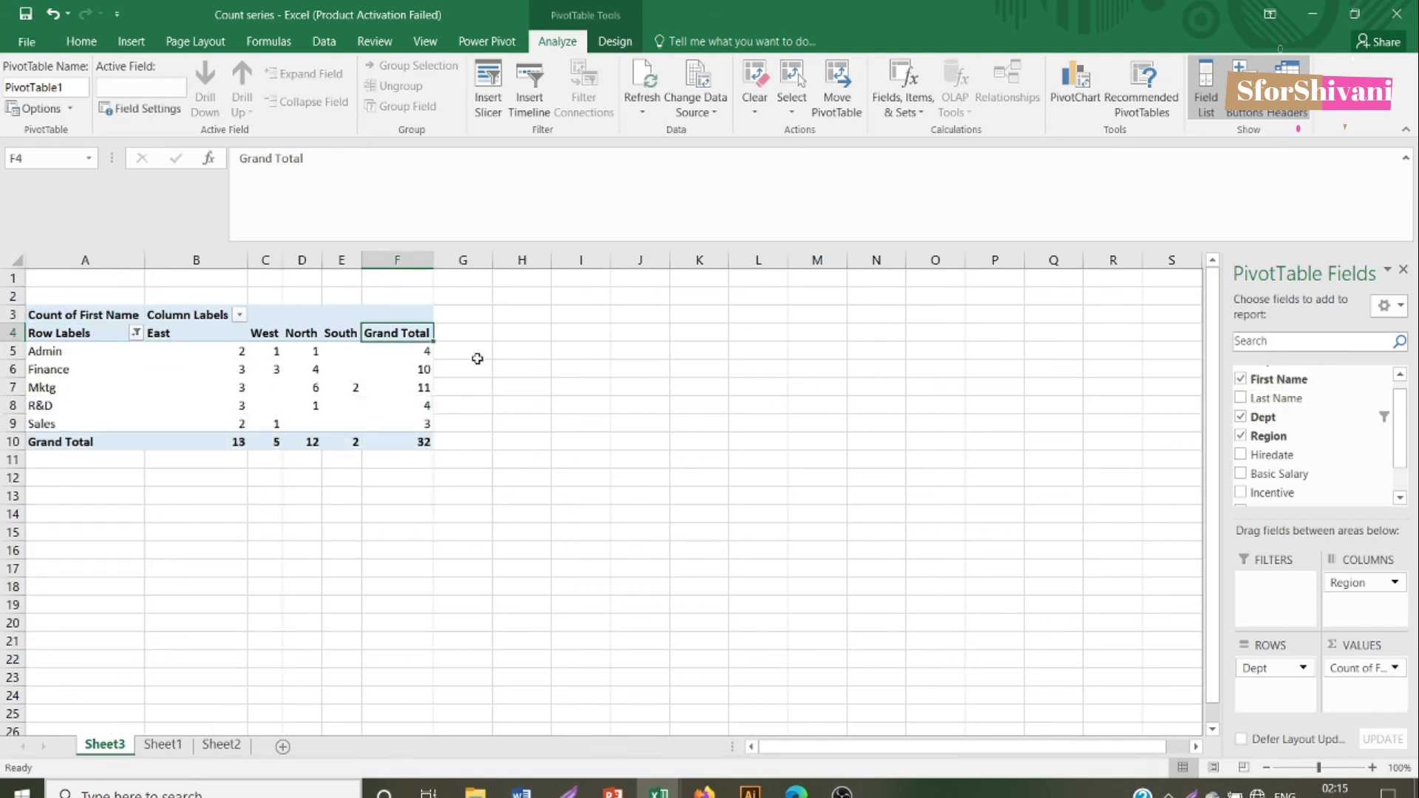
Step: Compare the PivotTable's department-by-region counts on Sheet3 with the COUNTIFS results in the Count table on Sheet1
{"action": "left_click", "coordinate": [209, 338]}
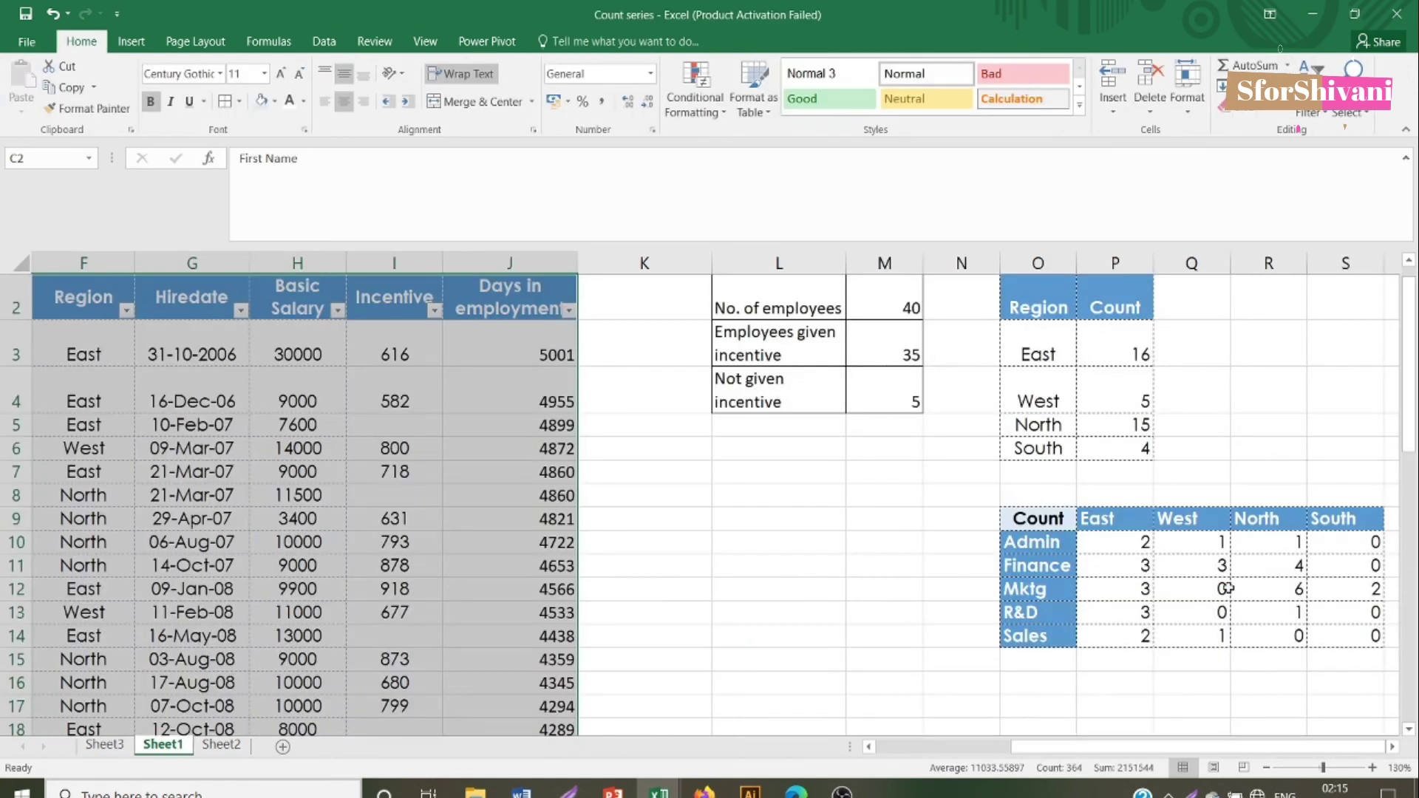
{"action": "left_click_drag", "start_coordinate": [1211, 543], "coordinate": [1064, 636]}
{"action": "left_click", "coordinate": [1143, 643]}
{"action": "left_click_drag", "start_coordinate": [820, 518], "coordinate": [1129, 637]}
{"action": "left_click", "coordinate": [222, 744]}
{"action": "left_click", "coordinate": [104, 744]}
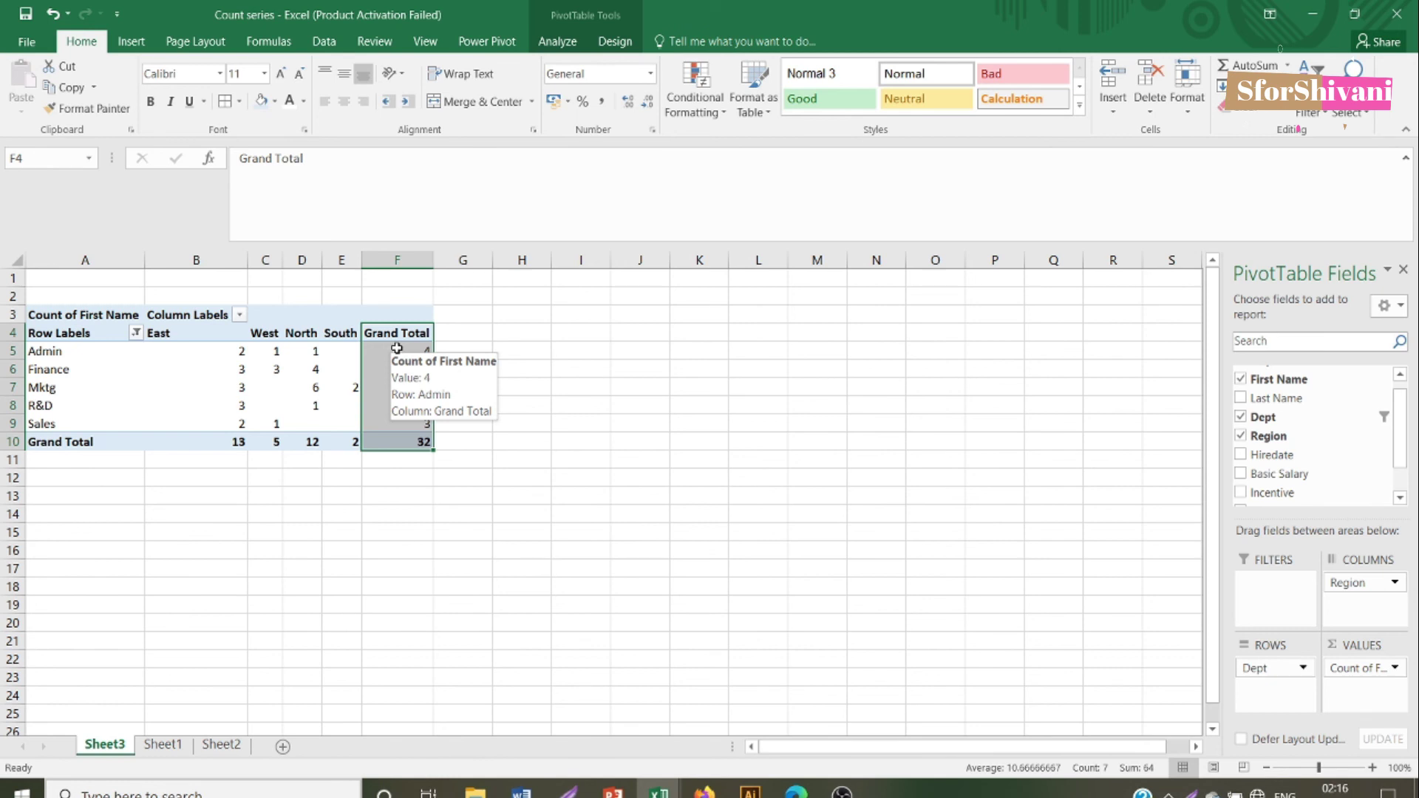